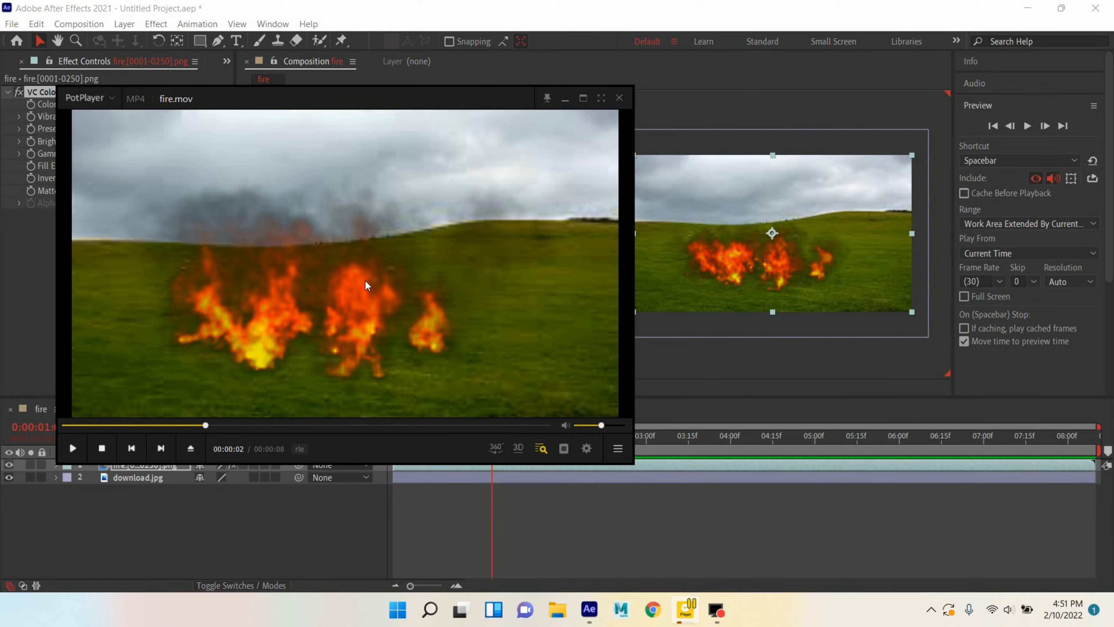
Step: Play the finished fire.mov composite to review the fire and smoke, pause it, and clear the player out of the way
left_click(366, 283)
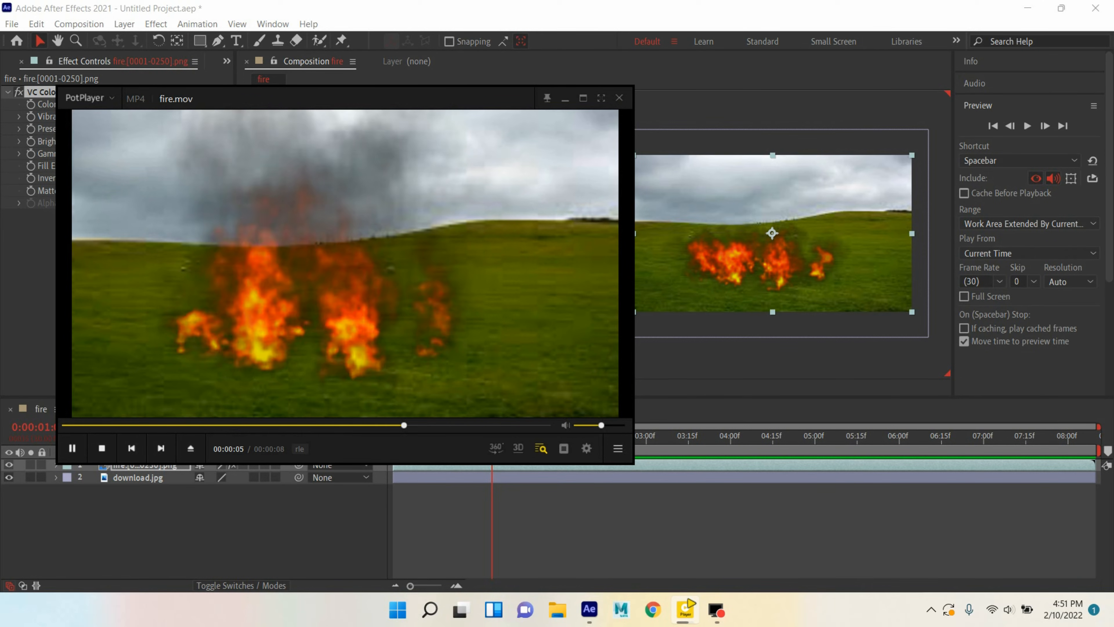
left_click(366, 280)
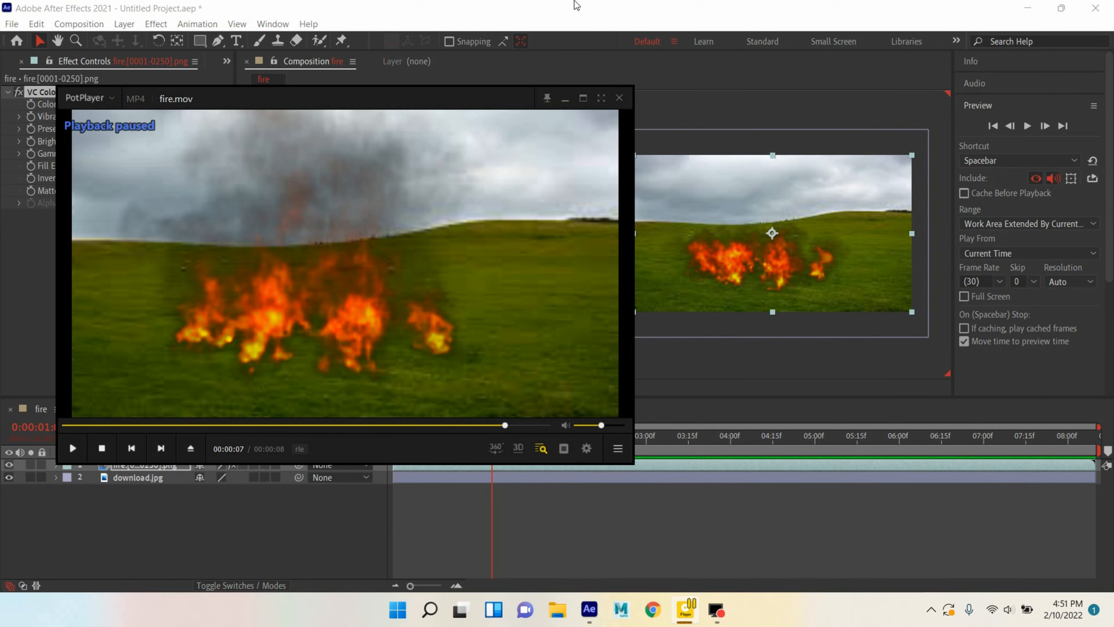
left_click(576, 6)
left_click(1029, 128)
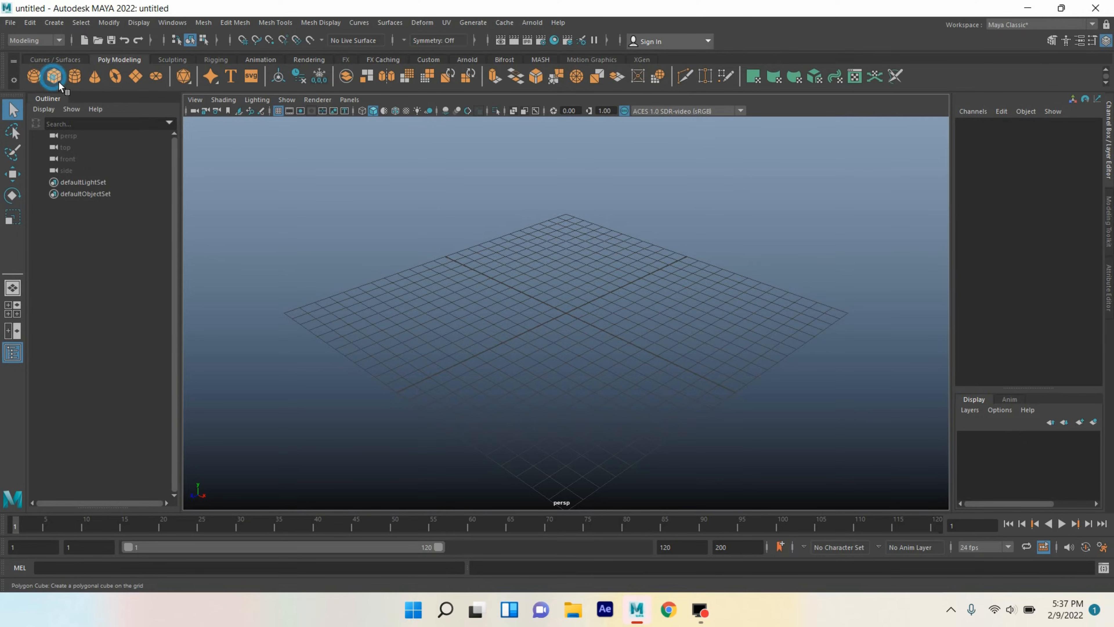
Step: Create a polygon cube with width 3 and depth 3, and lower it along Y until its top face lies on the grid
left_click(59, 81)
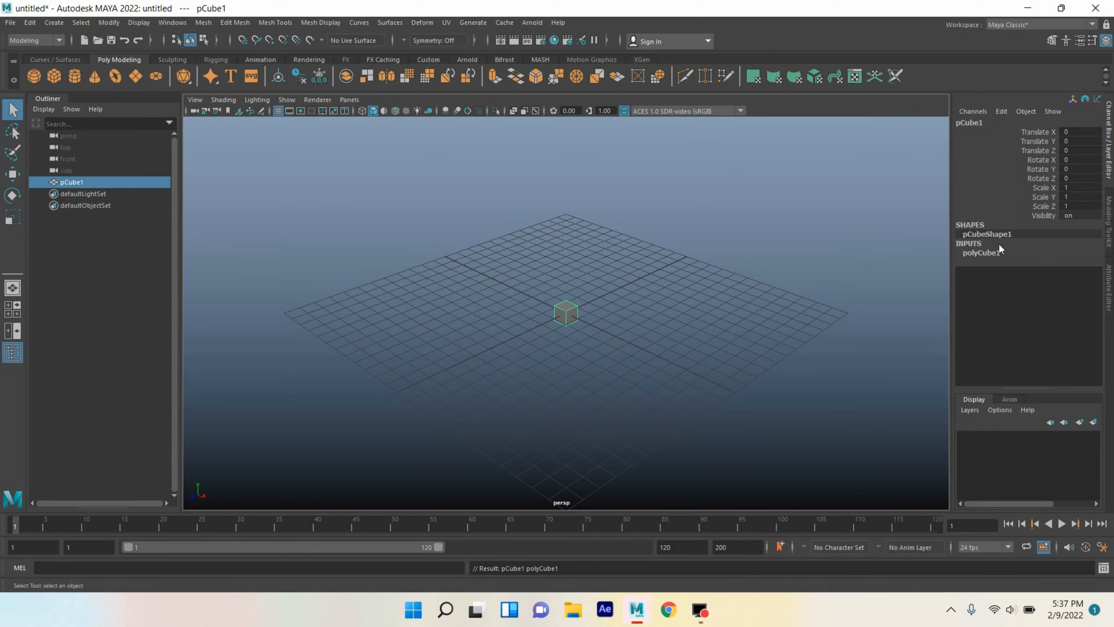
left_click(996, 251)
left_click(1070, 260)
type("3")
key("Tab")
key("Tab")
type("3")
key("Return")
left_click(1077, 142)
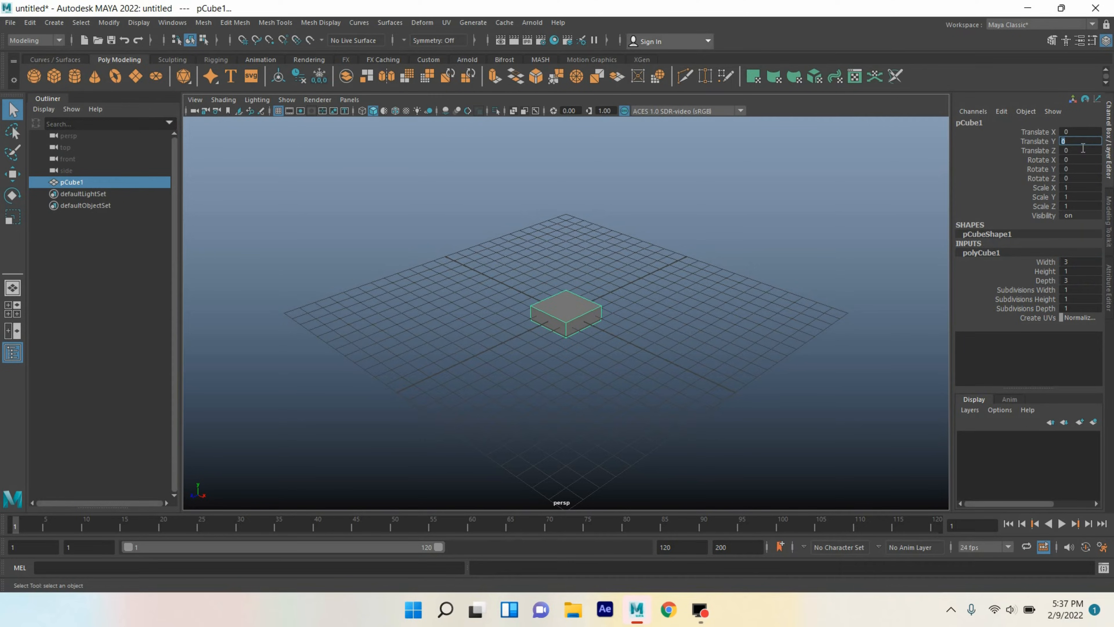
Step: Delete every face of the cube except the top one, using an inverted face selection, and return to object selection
left_click(1051, 41)
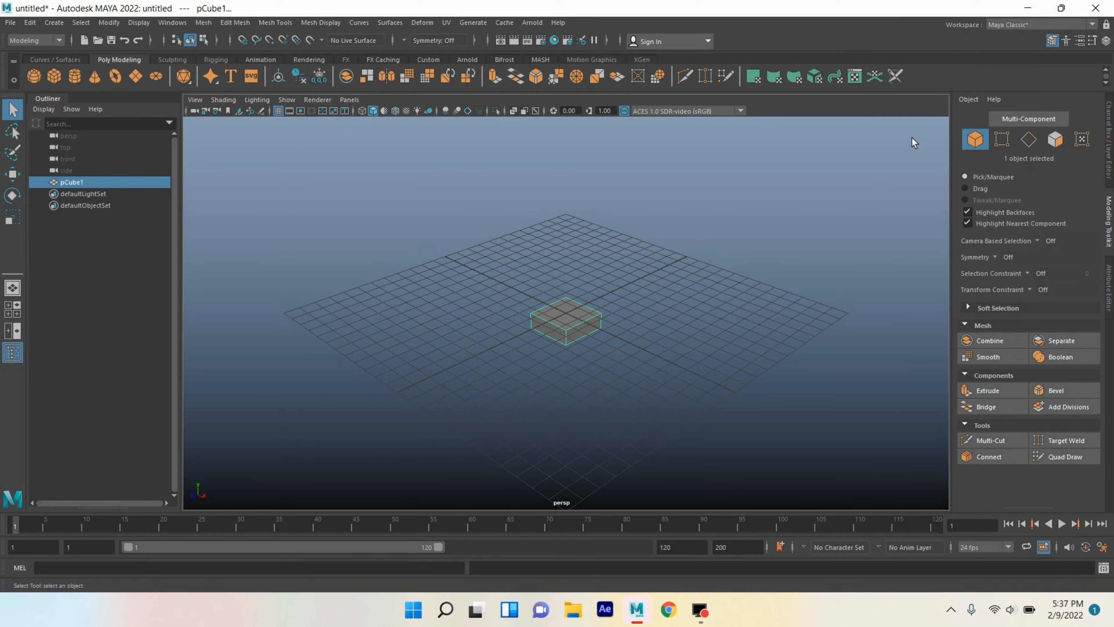
left_click(1057, 145)
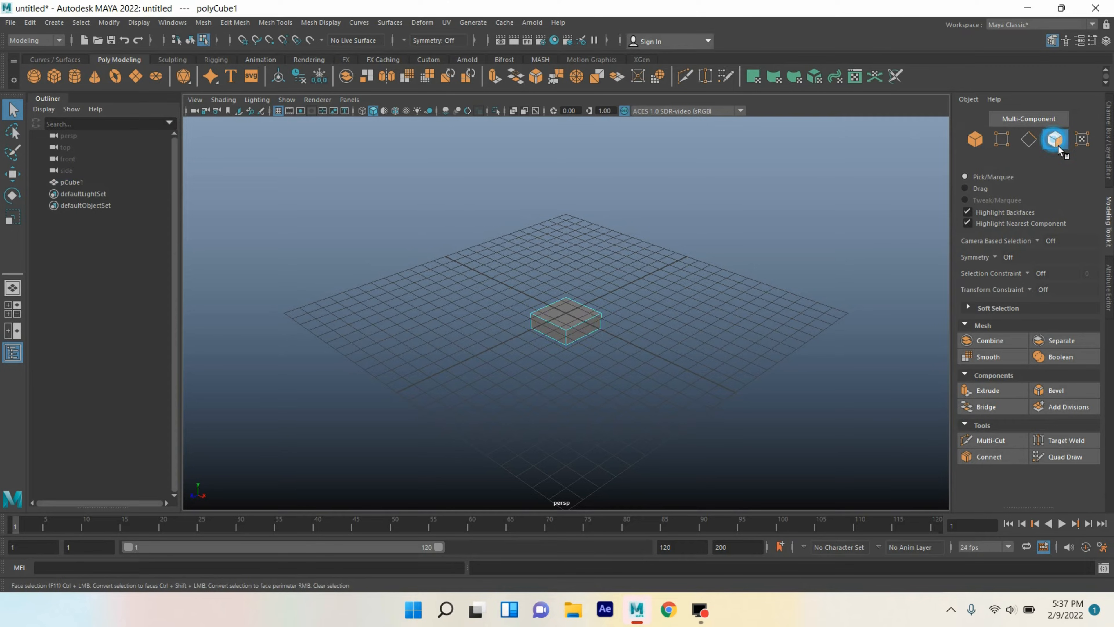
left_click(556, 323)
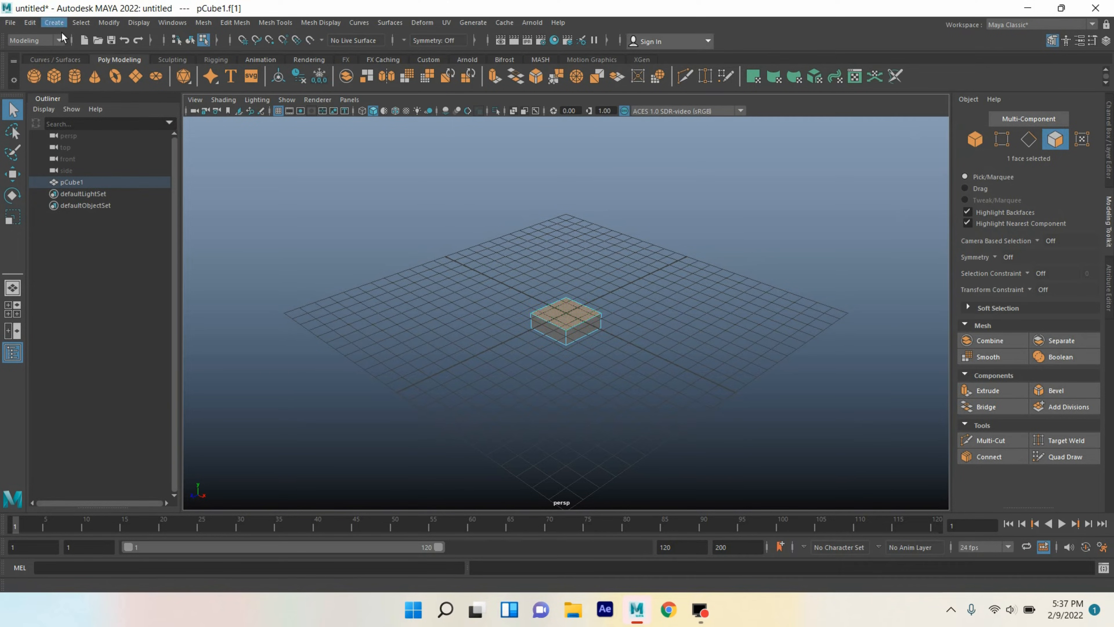
left_click(80, 22)
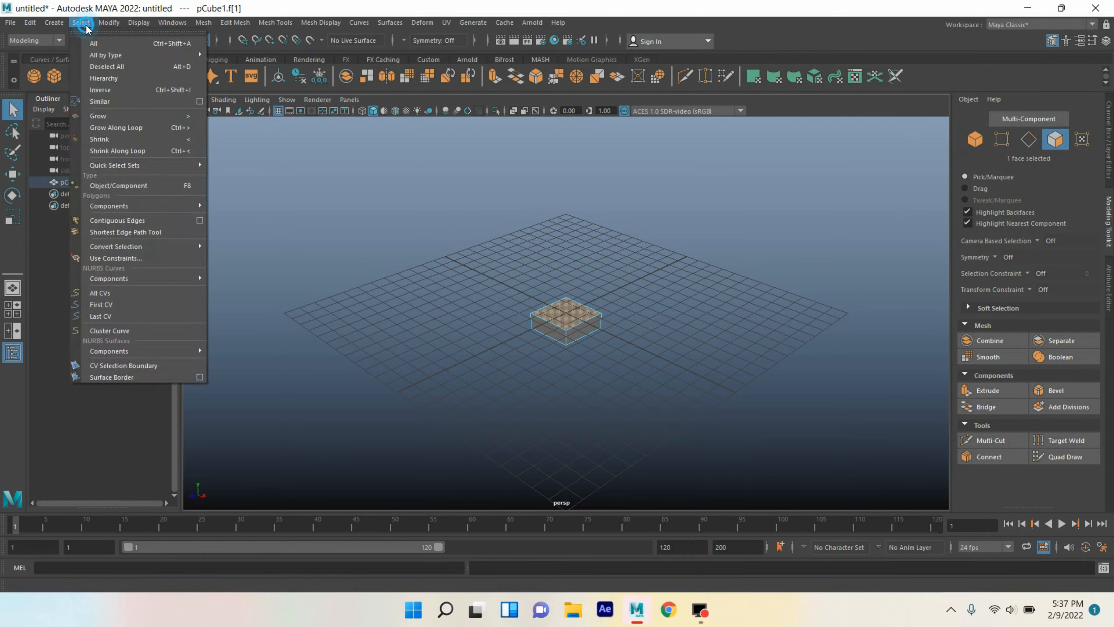
left_click(119, 91)
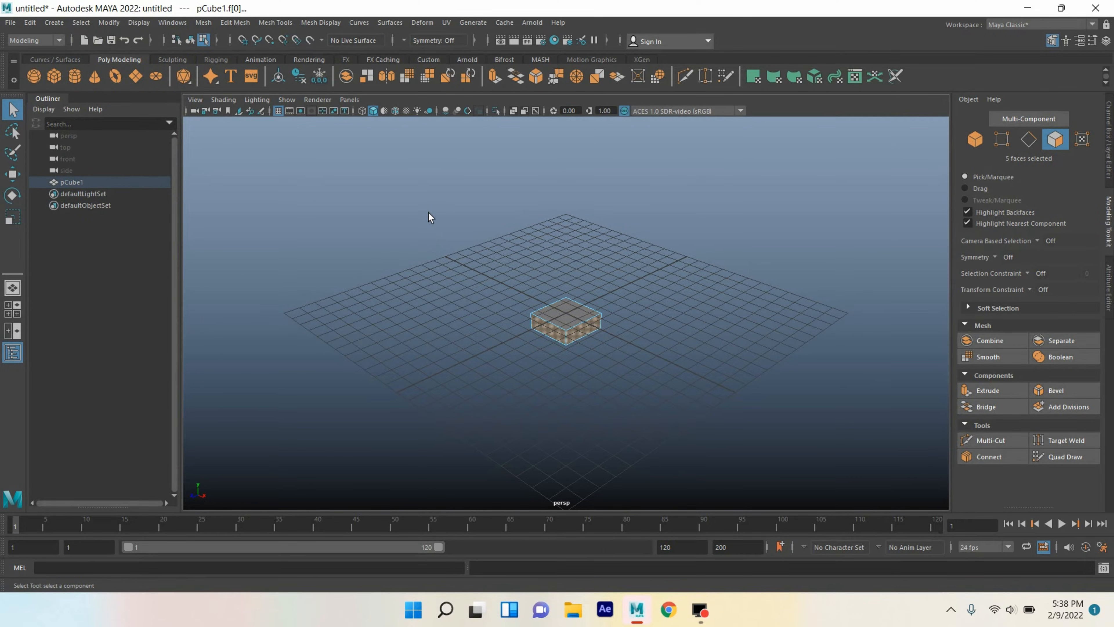
key("Delete")
left_click(975, 139)
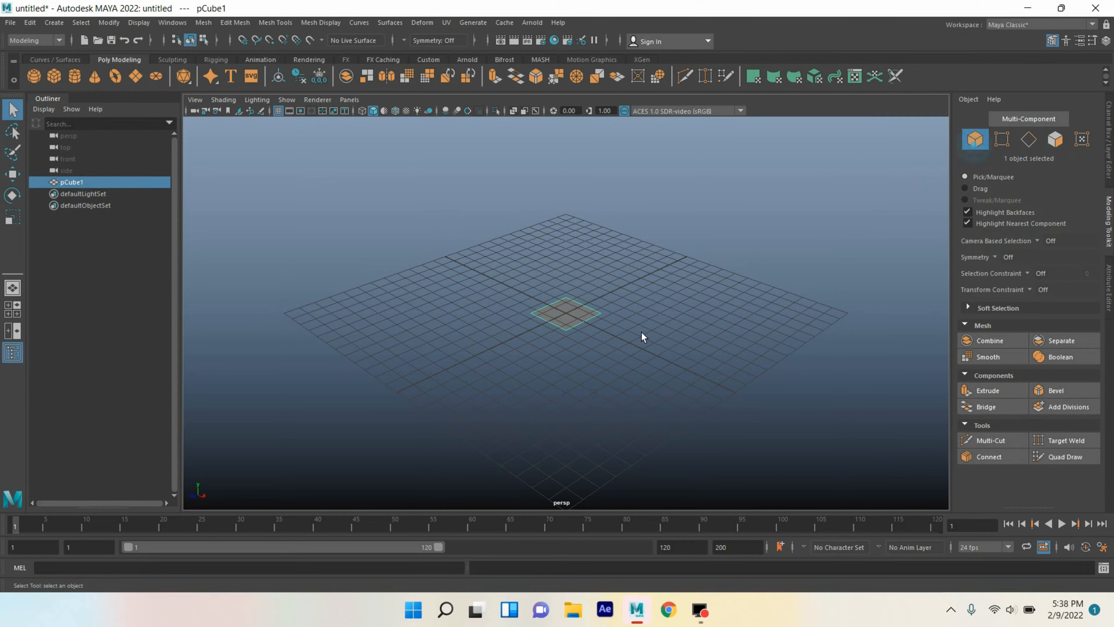
Step: Duplicate the remaining plane repeatedly and move the copies apart on the grid to make a staggered arrangement of six separate planes
scroll(616, 351, "up", 3)
key("ctrl+d")
left_click(13, 175)
left_click_drag(610, 346, 682, 407)
mouse_move(518, 291)
left_mouse_down()
mouse_move(608, 397)
mouse_move(606, 386)
mouse_move(432, 479)
left_mouse_up()
left_click(519, 398)
left_click_drag(519, 482, 663, 329)
key("ctrl+d")
Step: Combine all six planes into a single mesh and delete its construction history
left_click_drag(372, 204, 764, 500)
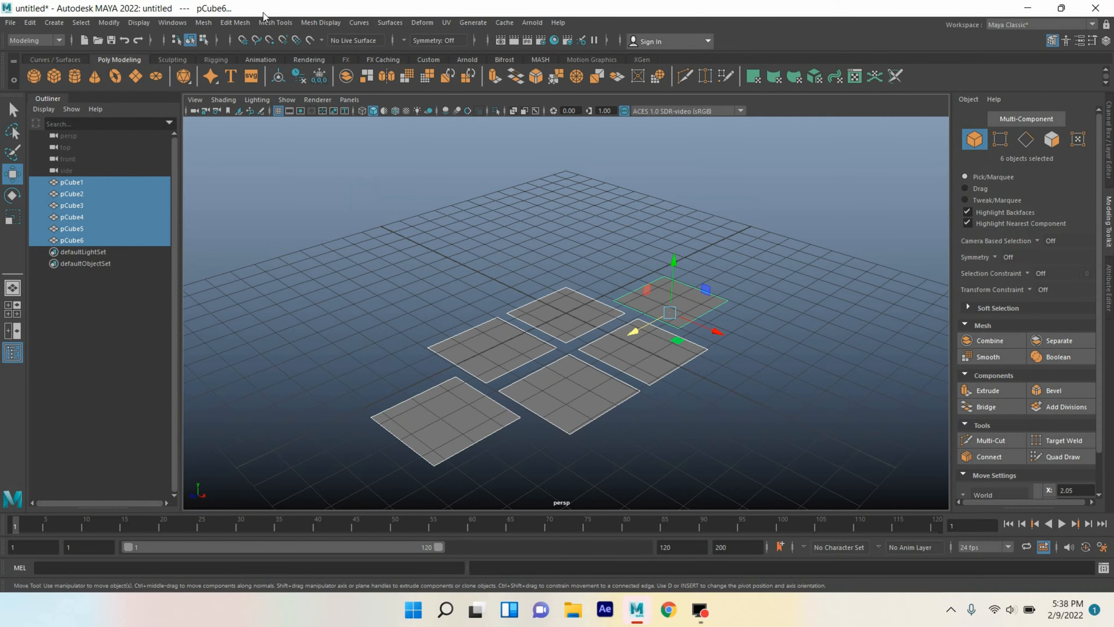
left_click(203, 22)
left_click(221, 66)
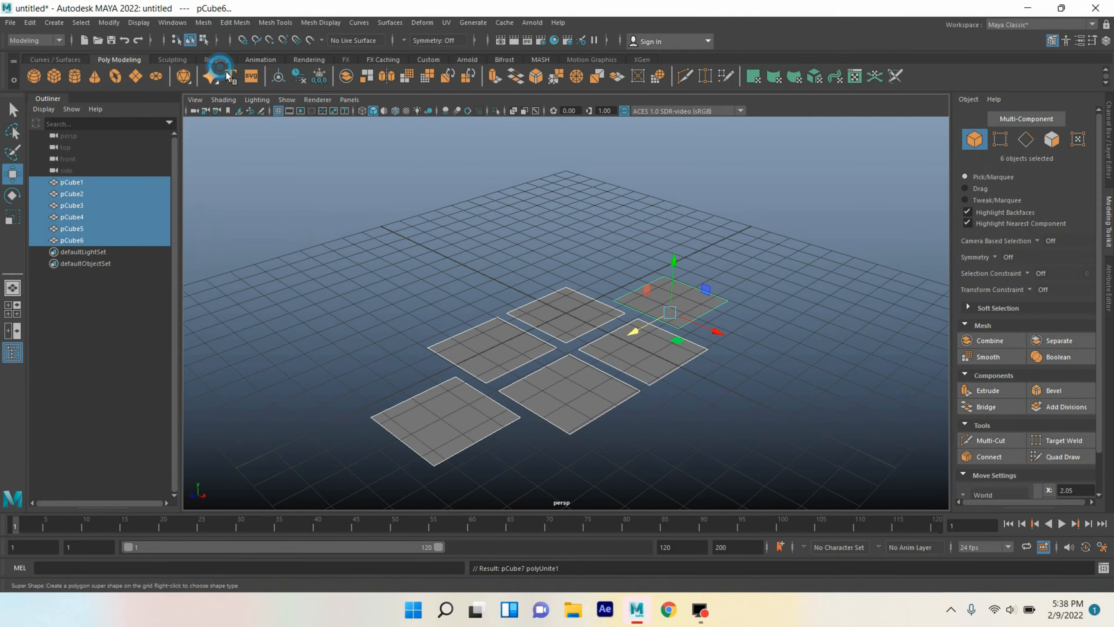
left_click(30, 22)
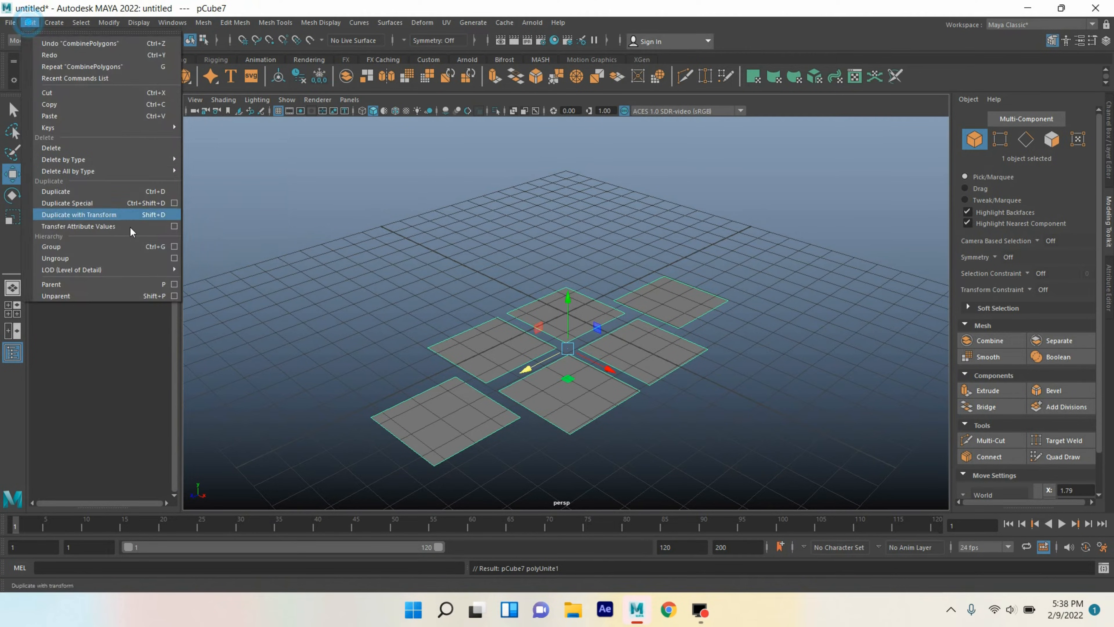
mouse_move(177, 162)
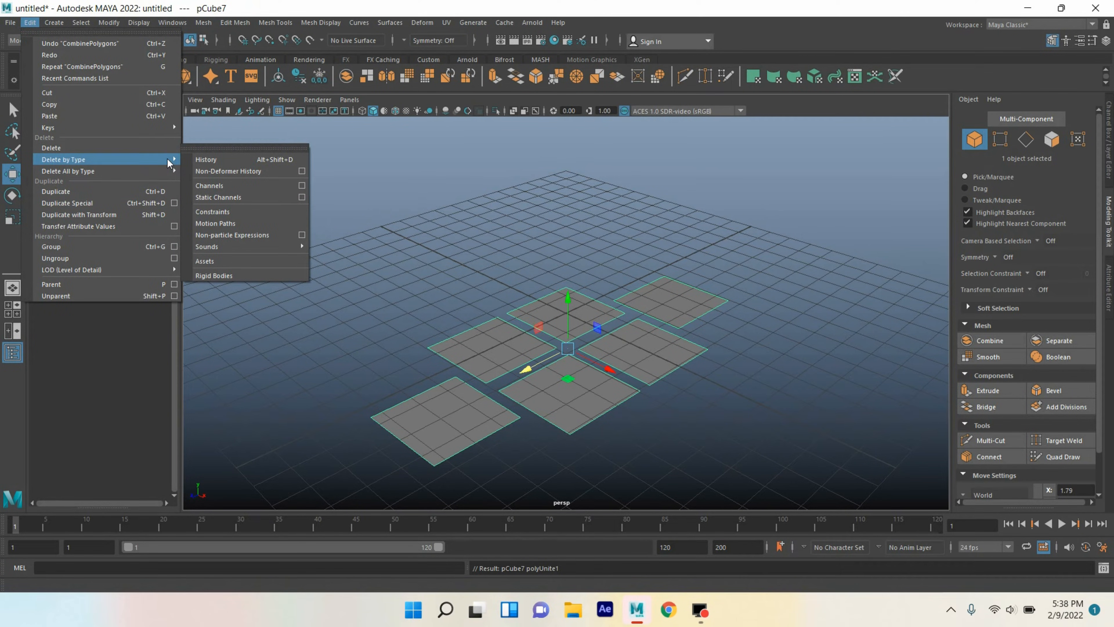
left_click(202, 159)
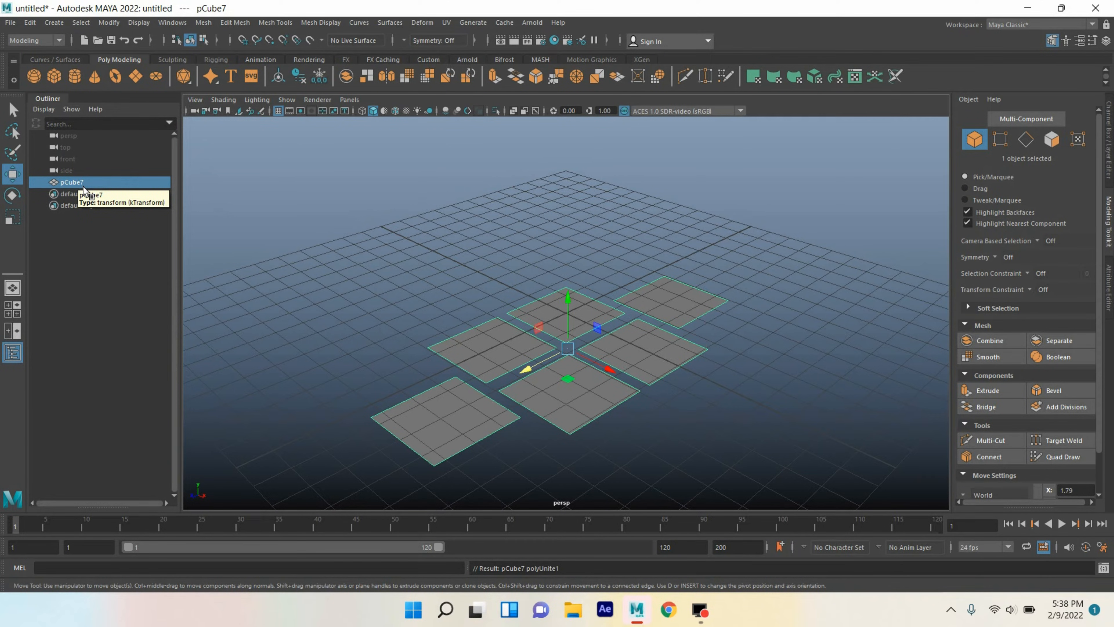
Step: Rename the combined mesh as fire_emitter
double_click(75, 181)
type("fire_emitter")
key("Return")
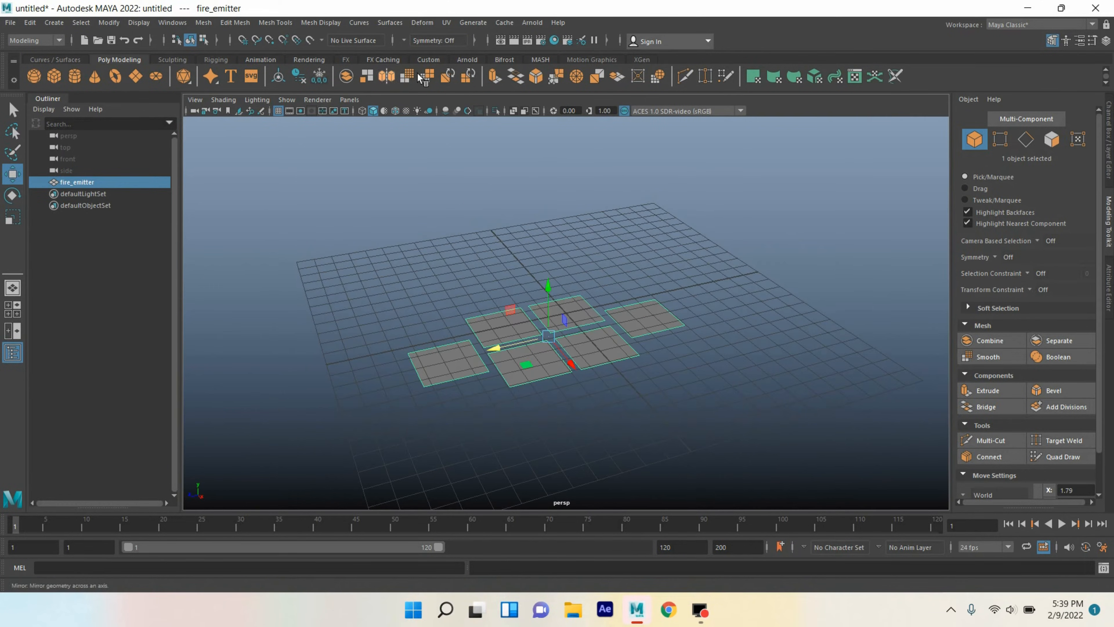
Step: Open the UV Editor for fire_emitter, dock the UV Toolkit into its window, and minimize it to free the viewport
left_click(446, 22)
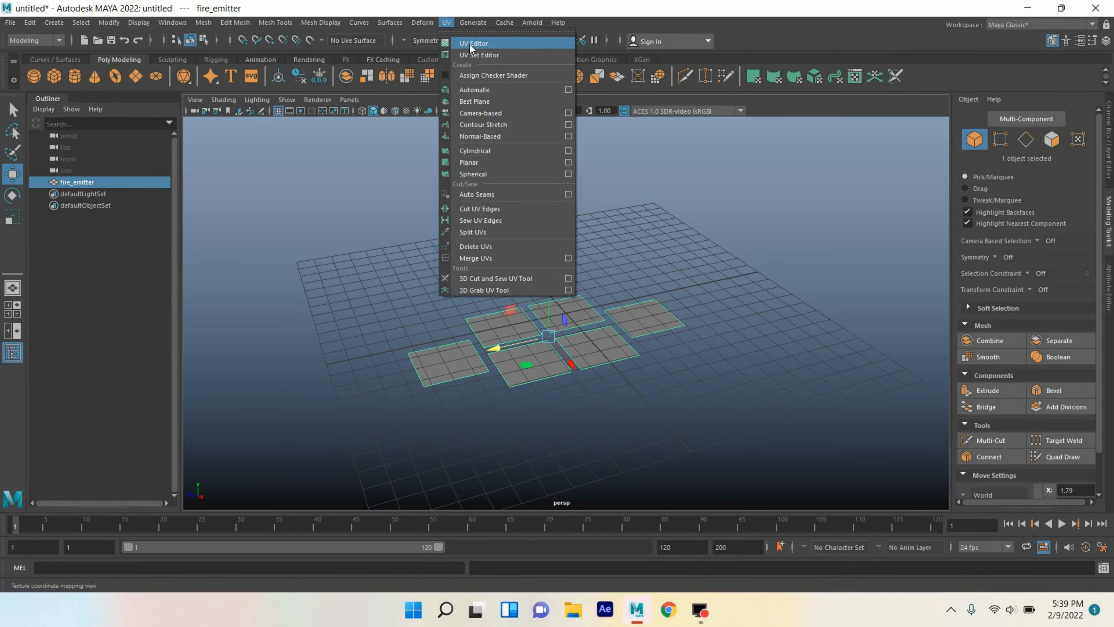
left_click(484, 49)
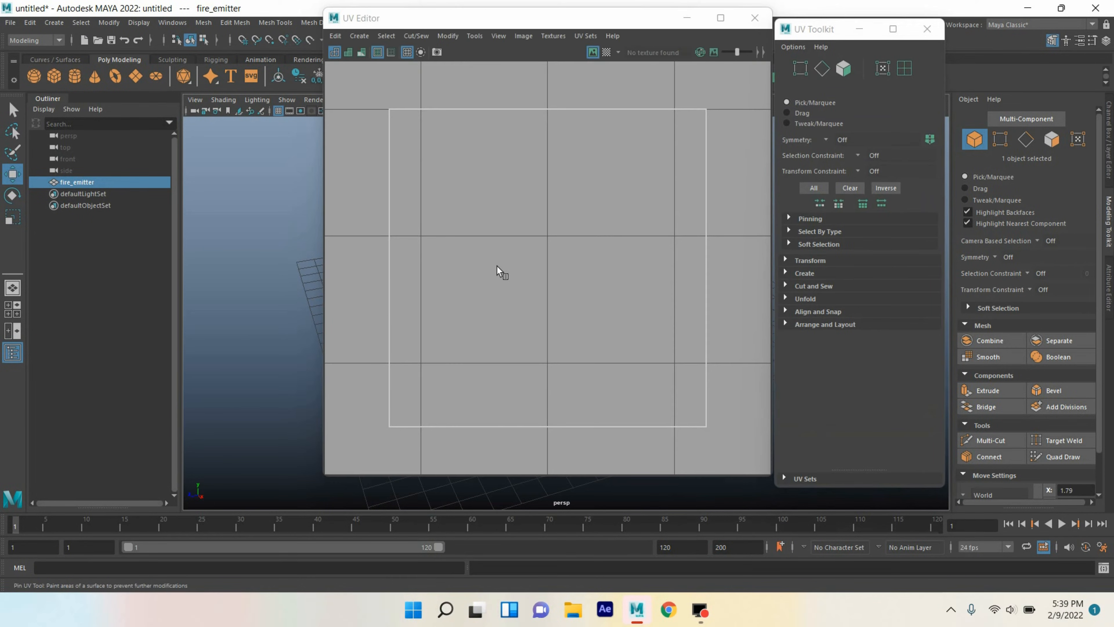
scroll(643, 139, "down", 5)
left_click_drag(811, 26, 719, 57)
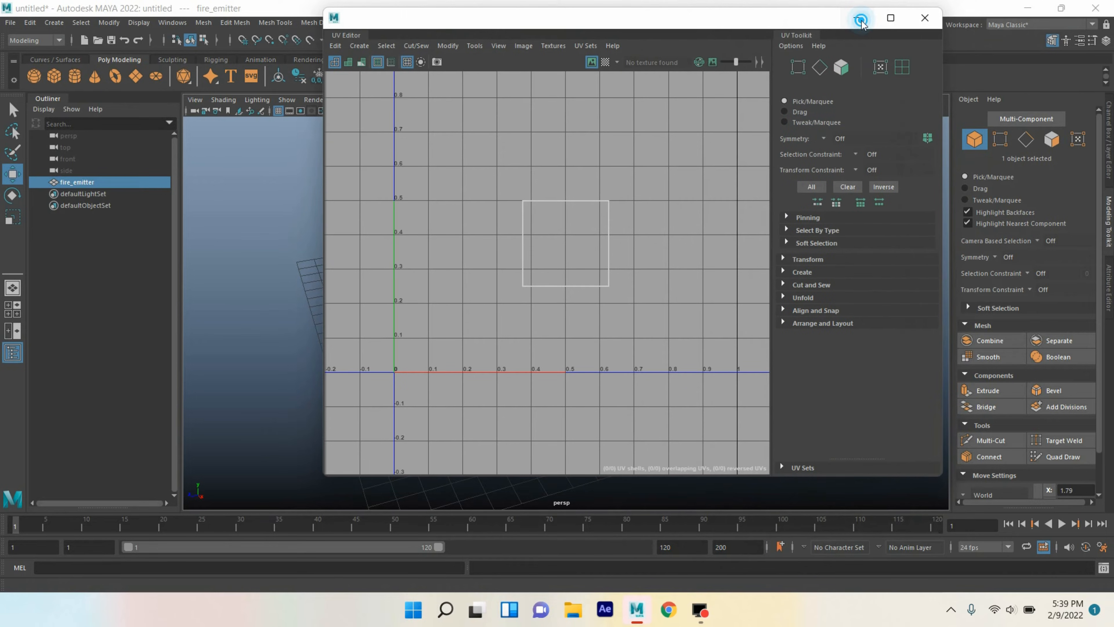
left_click(862, 25)
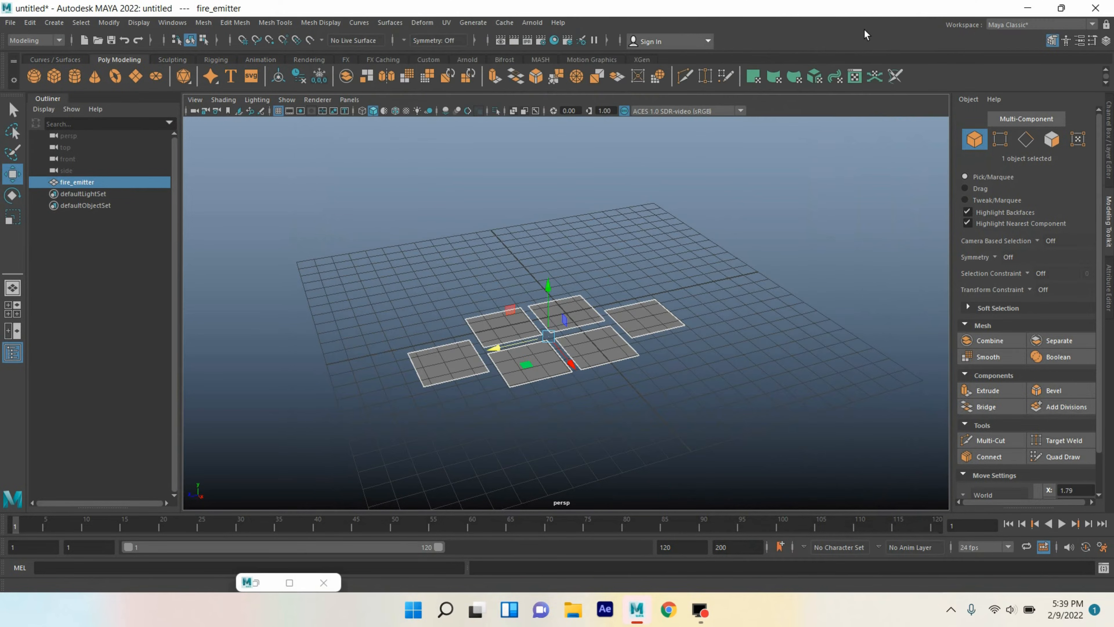
Step: Select the UVs of the outer plane beyond the 2×2 block's right side and move their shell left of the stacked shells
left_click(1077, 146)
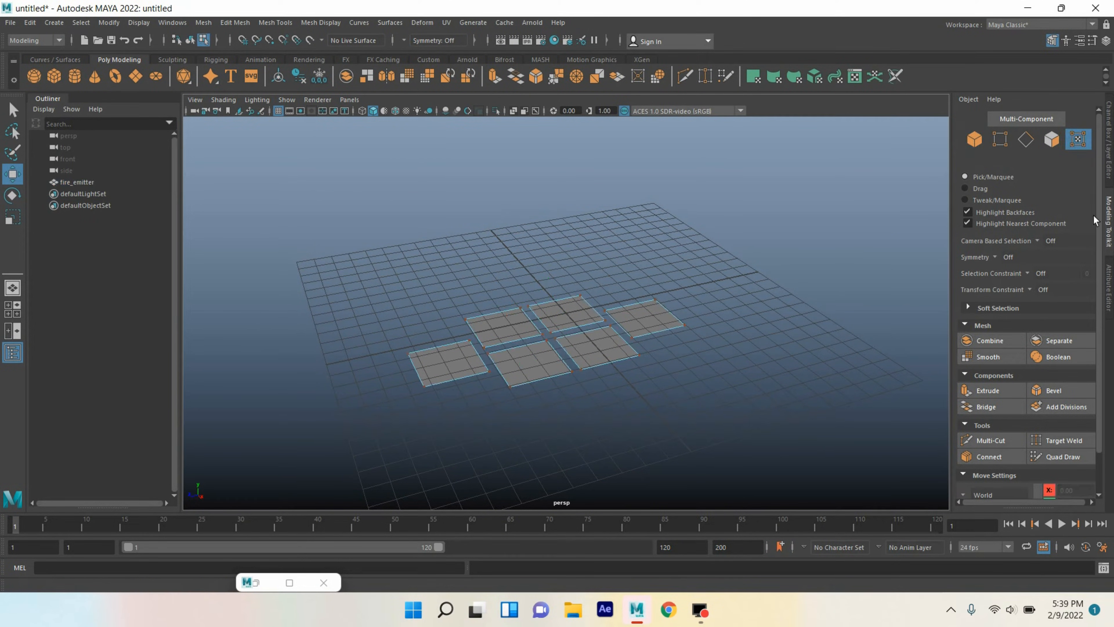
left_click_drag(718, 363, 677, 362, "alt")
left_click_drag(703, 402, 607, 298)
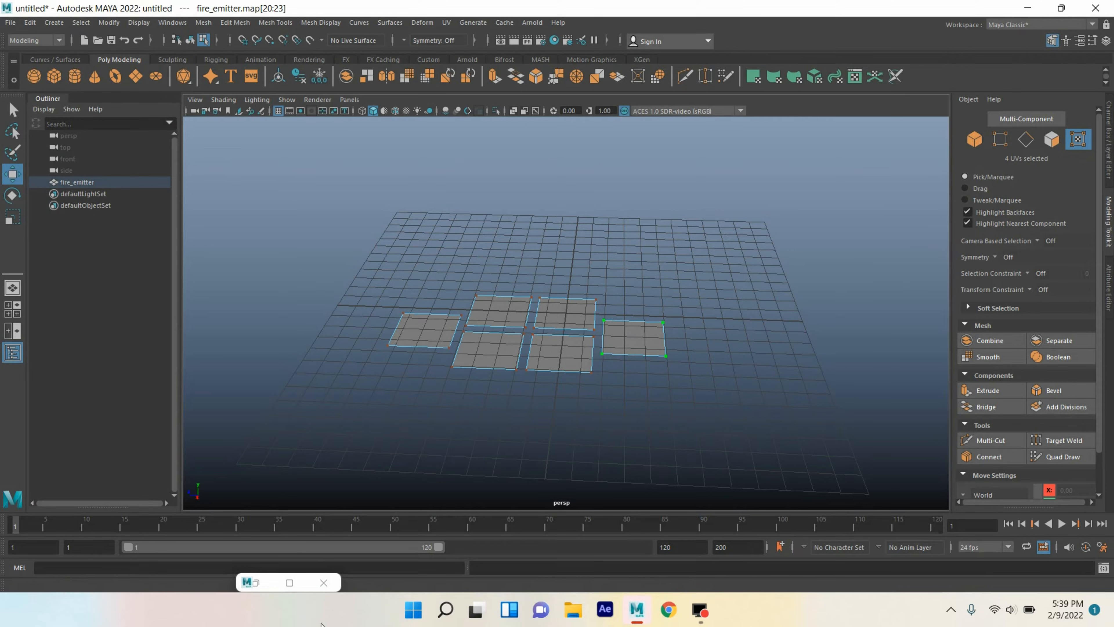
left_click(254, 582)
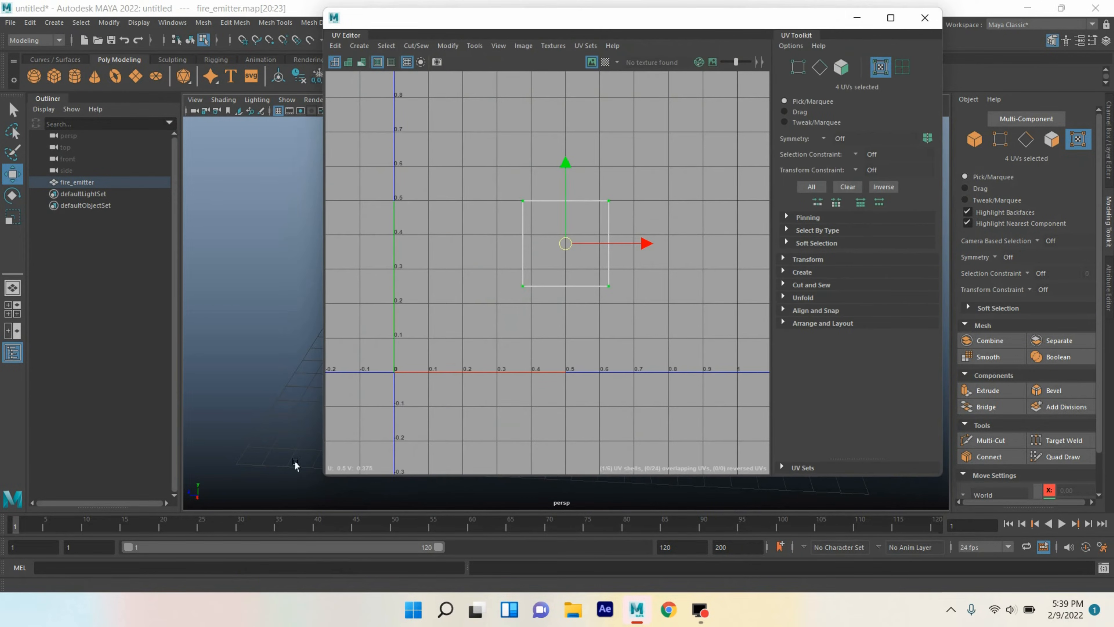
left_click_drag(654, 248, 558, 267)
left_click(857, 17)
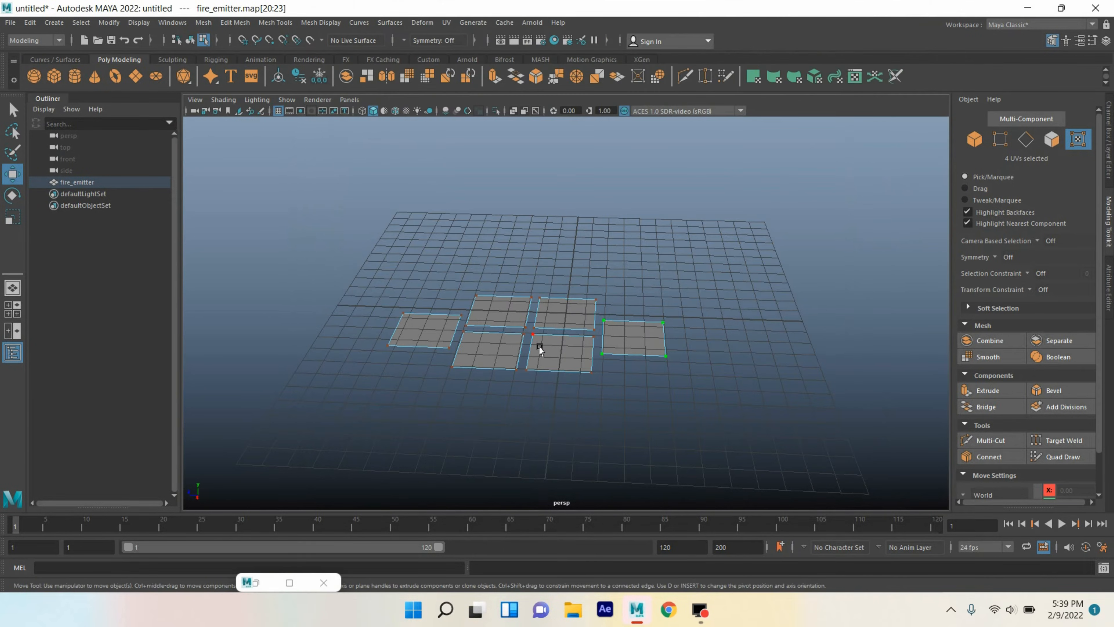
Step: Select the UVs of the outer plane on the opposite side and move their shell directly below the stacked shells
left_click_drag(366, 303, 472, 415, "alt")
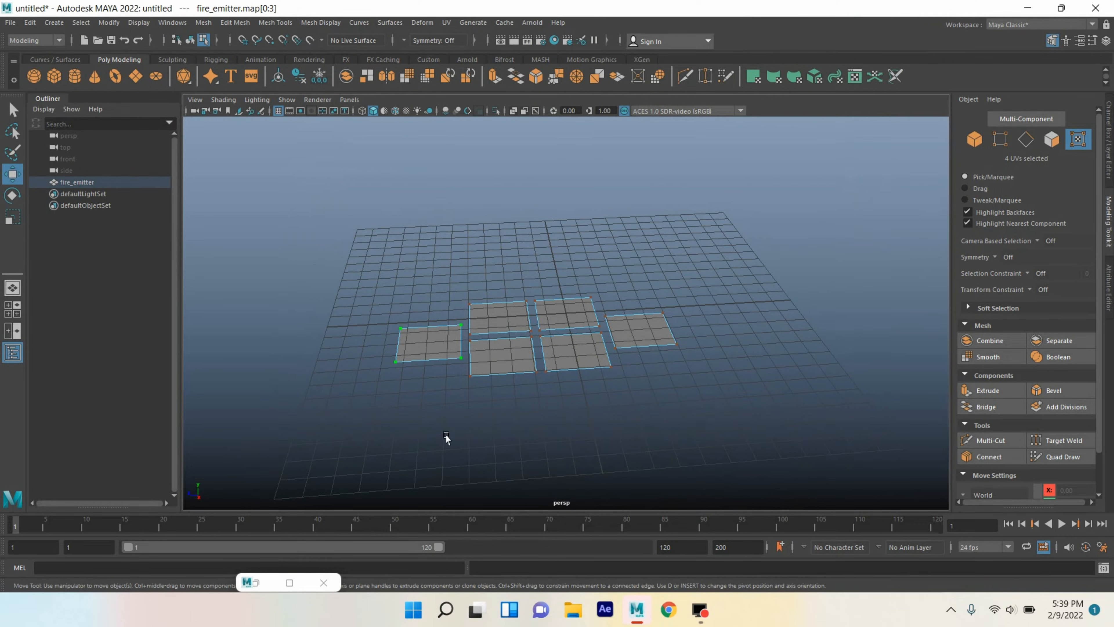
left_click(255, 583)
left_click_drag(572, 175, 569, 267)
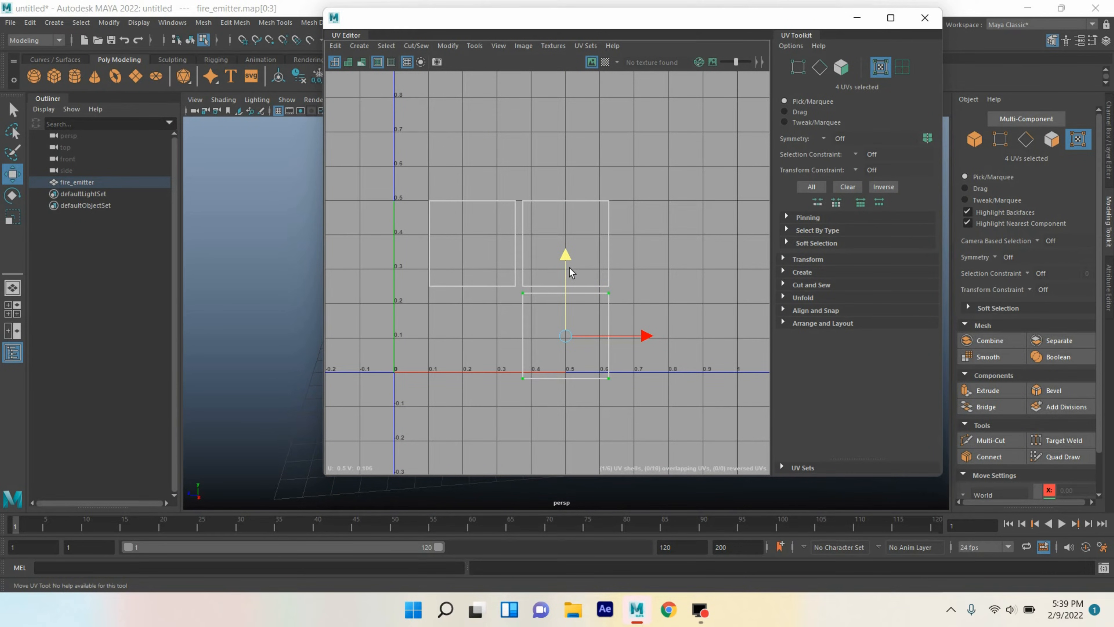
left_click(856, 17)
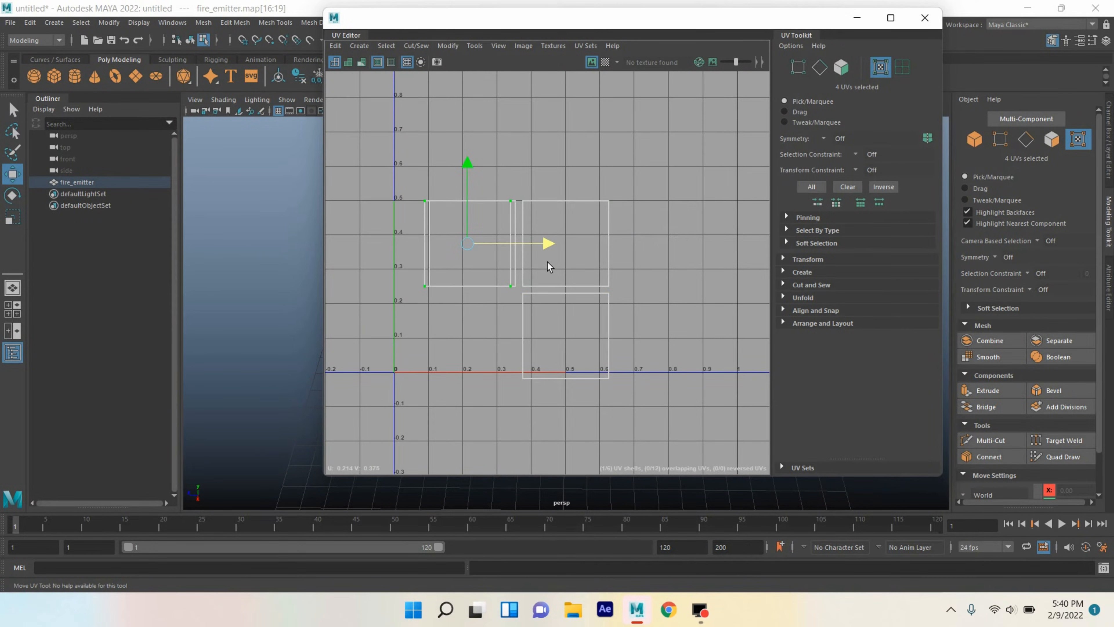
Step: Separate the UV shells still overlapping by moving one into the lower-left gap, one to the right side and one to the far left
left_click_drag(547, 265, 561, 340)
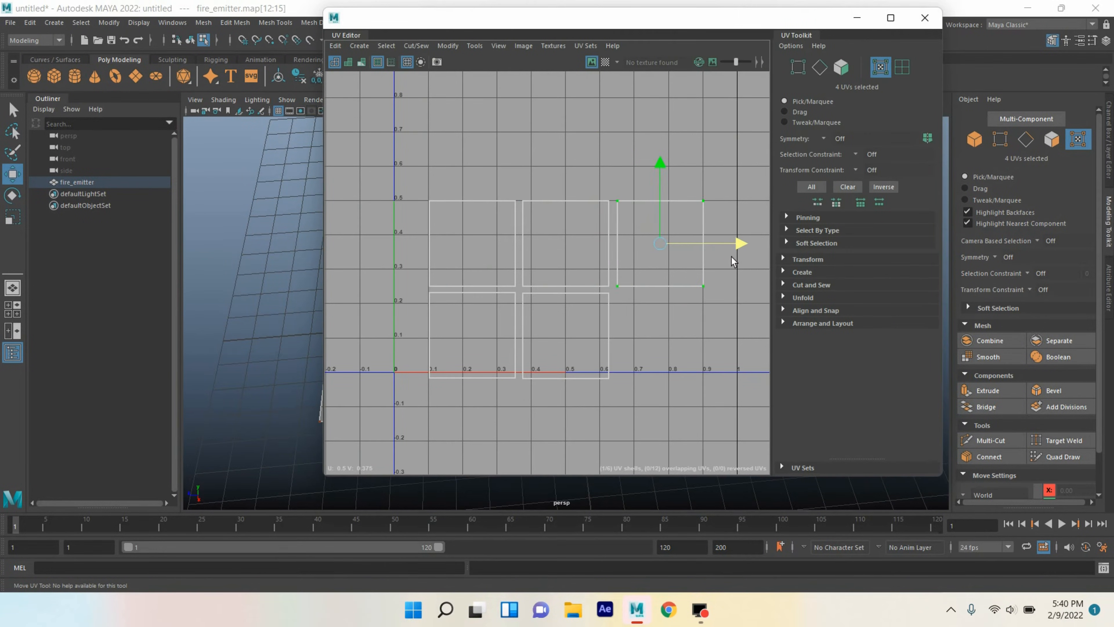
left_click_drag(739, 244, 659, 211)
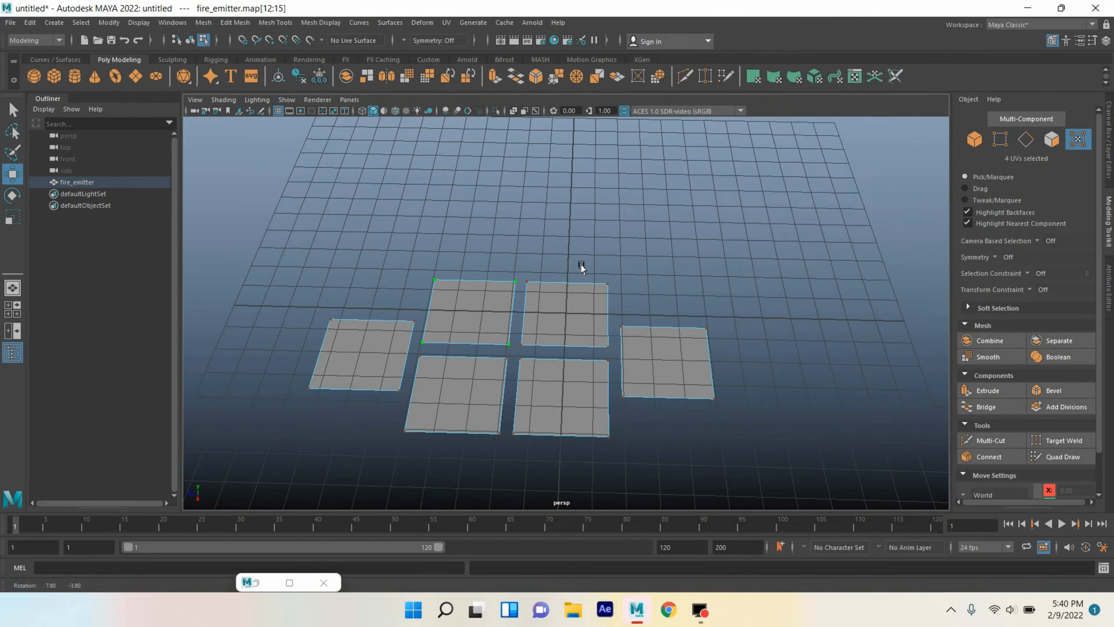
left_click_drag(521, 260, 621, 355)
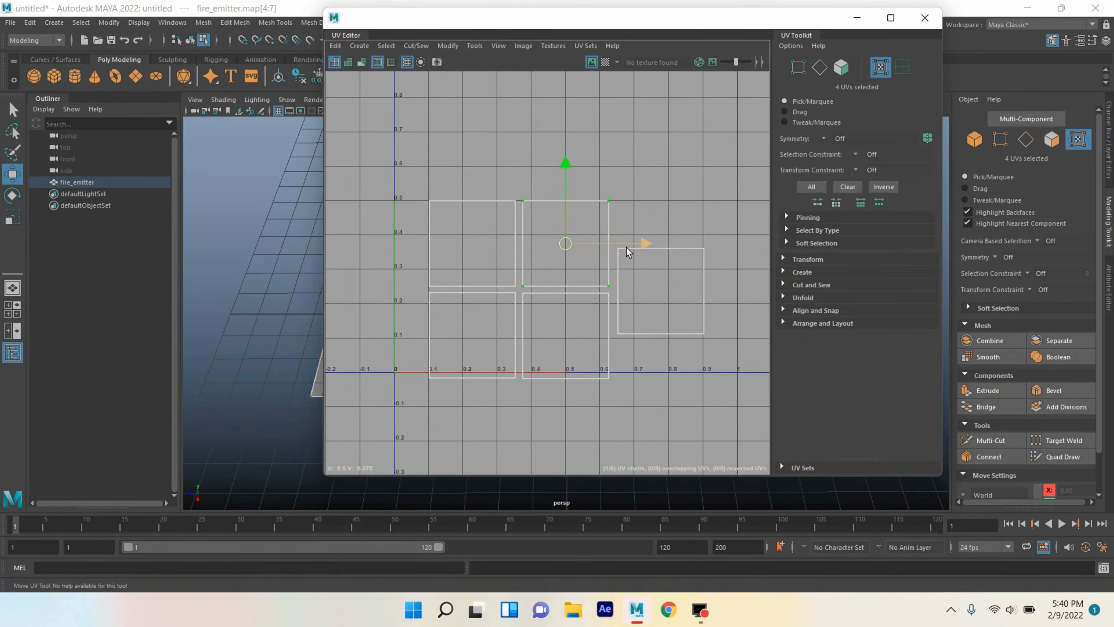
left_click_drag(627, 251, 460, 252)
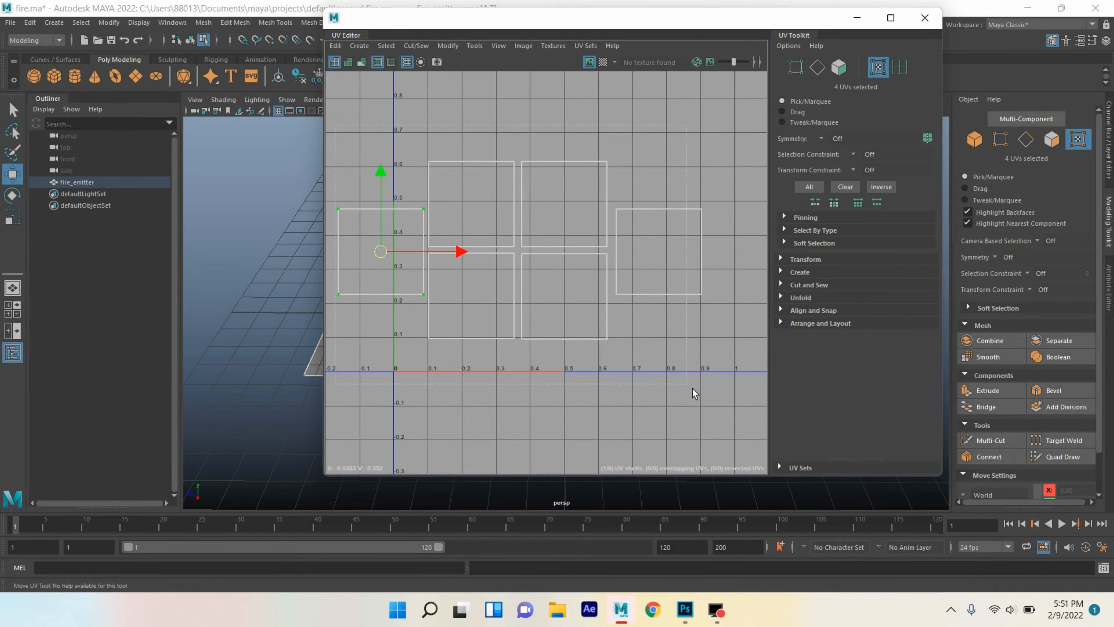
Step: Select all 24 UVs, scale the whole layout down uniformly and move it fully inside the 0–1 UV space
left_click_drag(717, 393, 718, 394)
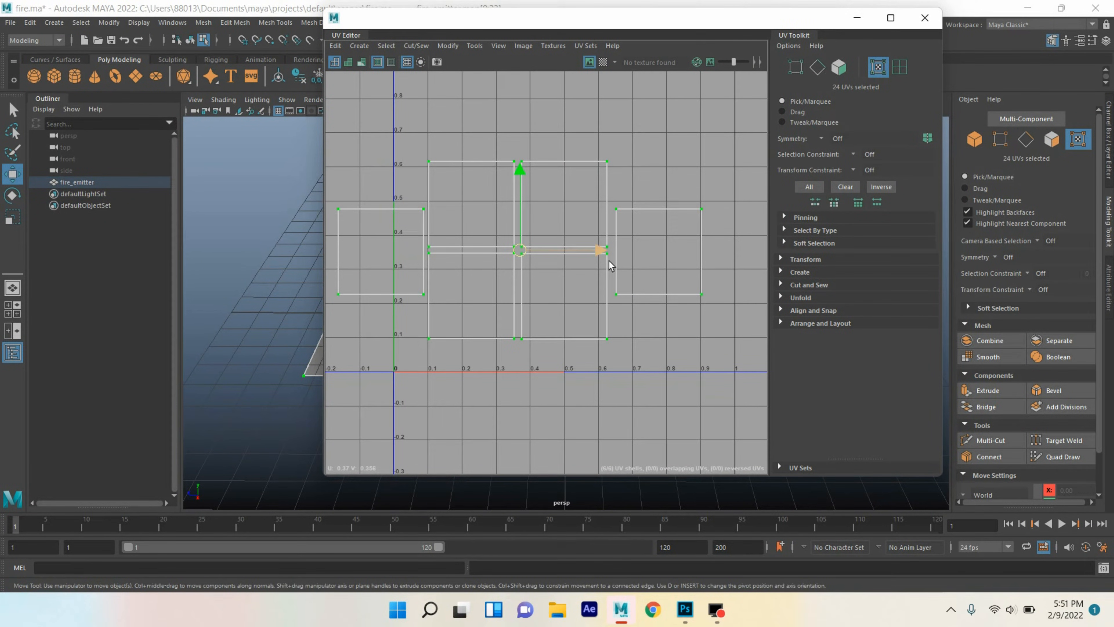
left_click_drag(604, 256, 661, 275)
key("r")
left_click_drag(583, 252, 569, 260)
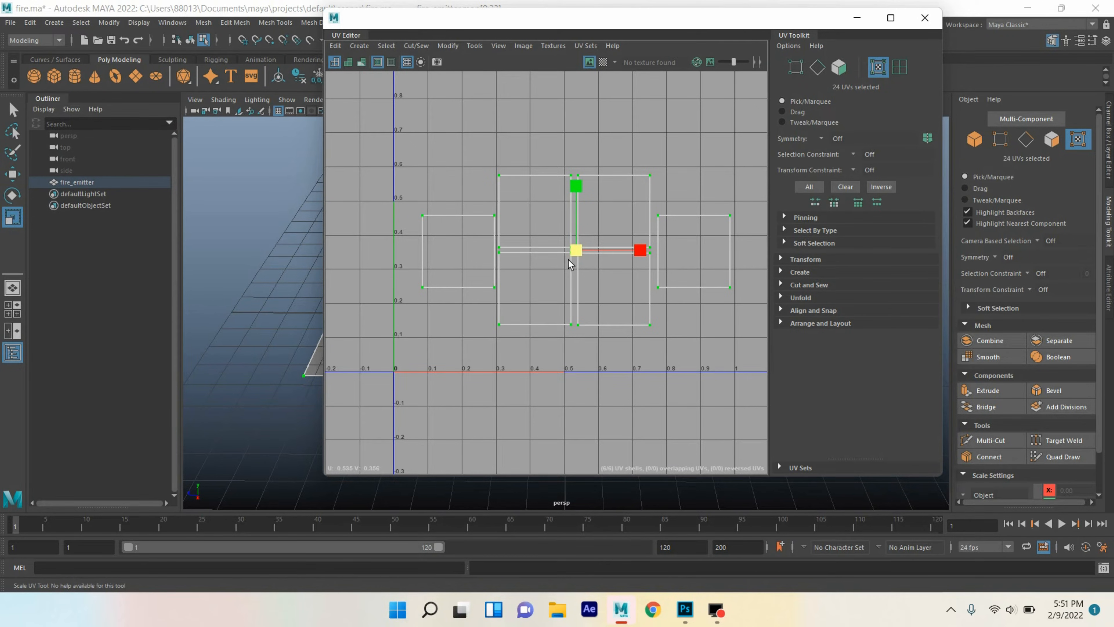
key("w")
left_click_drag(559, 177, 559, 189)
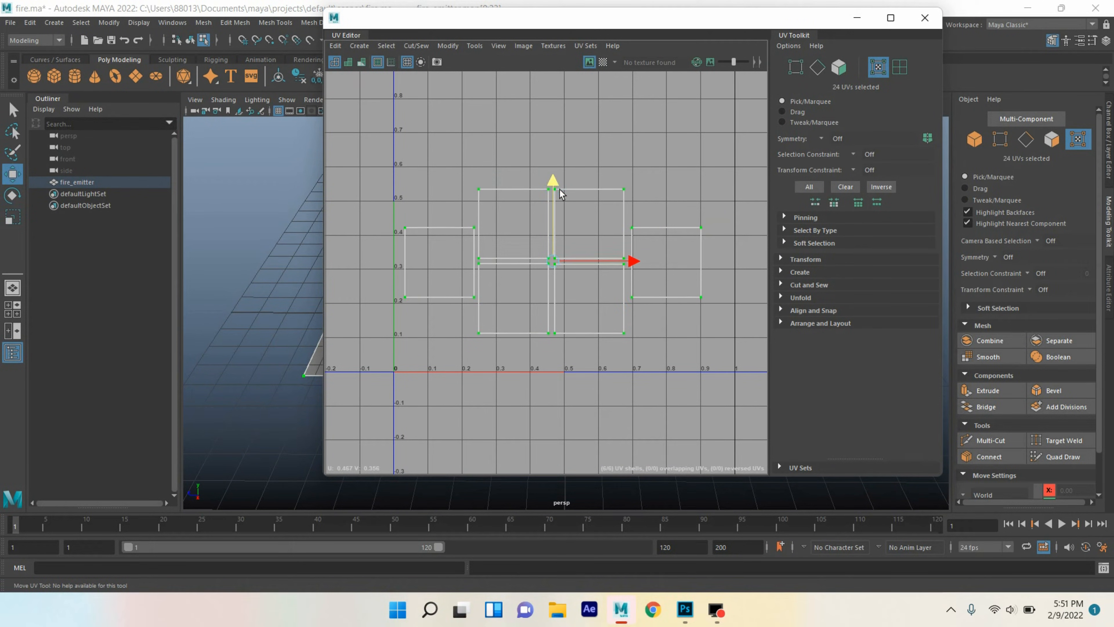
Step: Open the UV Snapshot options, reset them to defaults and turn off anti-aliased lines
left_click(524, 46)
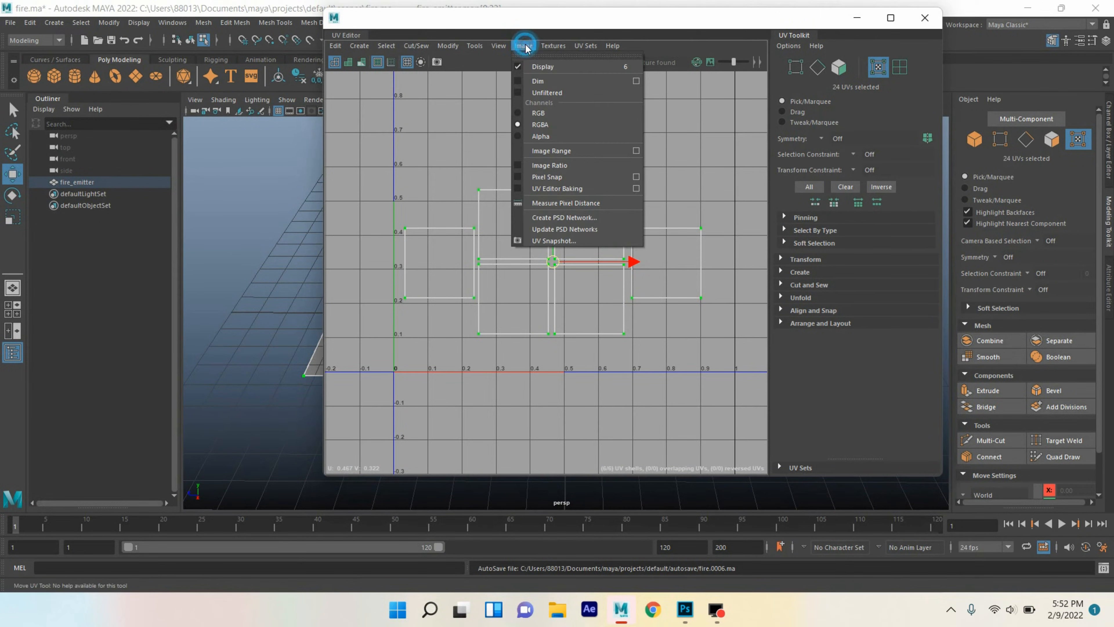
left_click(567, 240)
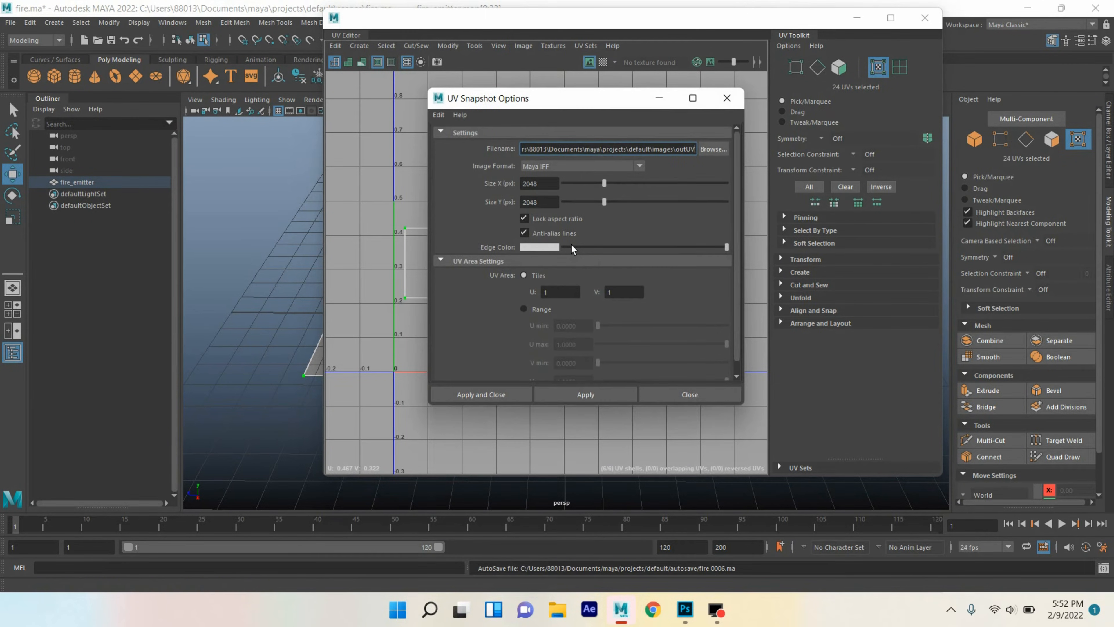
left_click(439, 115)
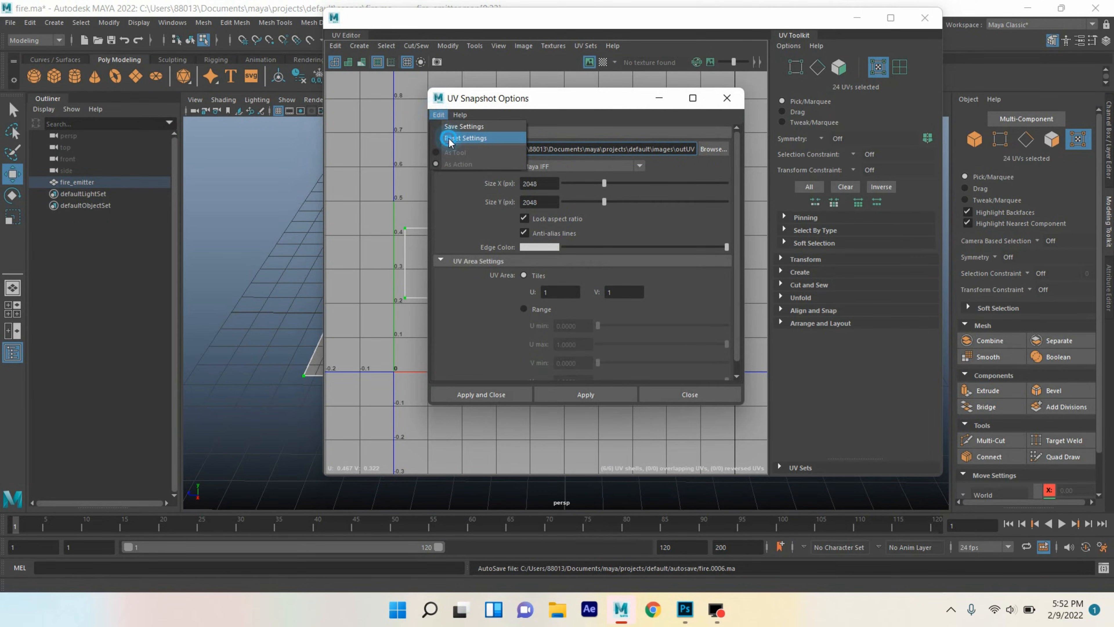
left_click(456, 141)
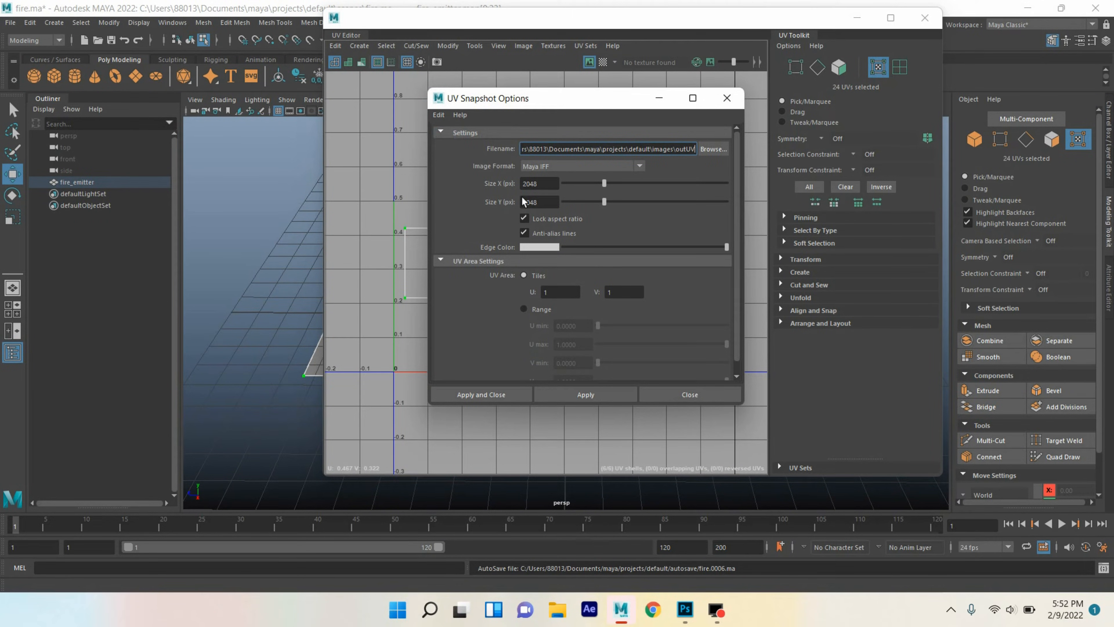
left_click(536, 236)
Step: Export the UV snapshot to the Desktop as a PNG file named snapfire
left_click(710, 154)
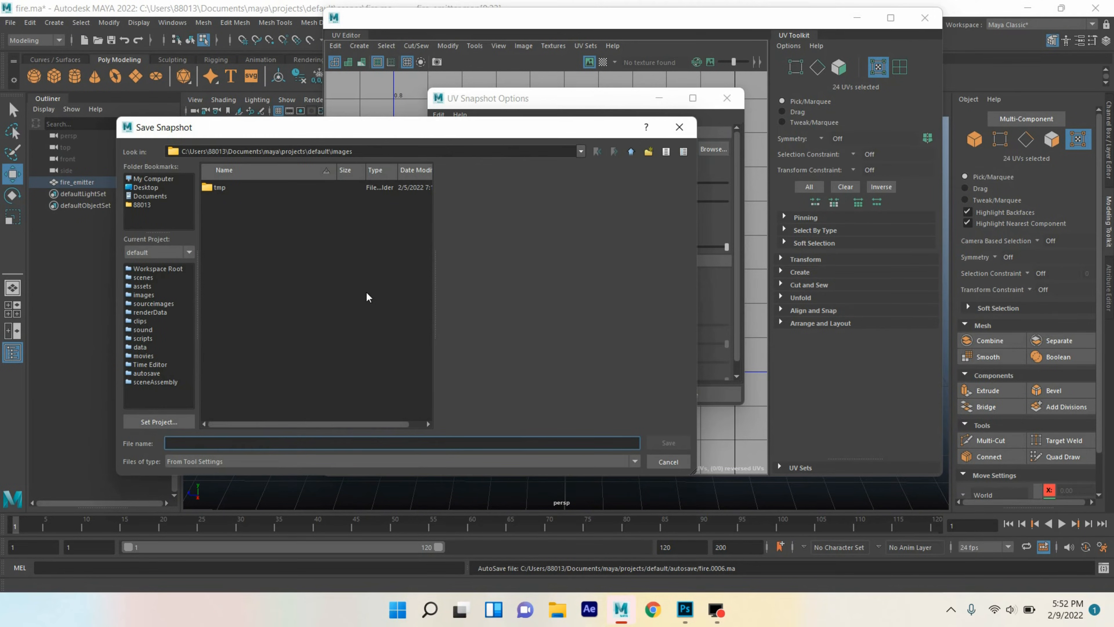
type("snapfire")
left_click(146, 187)
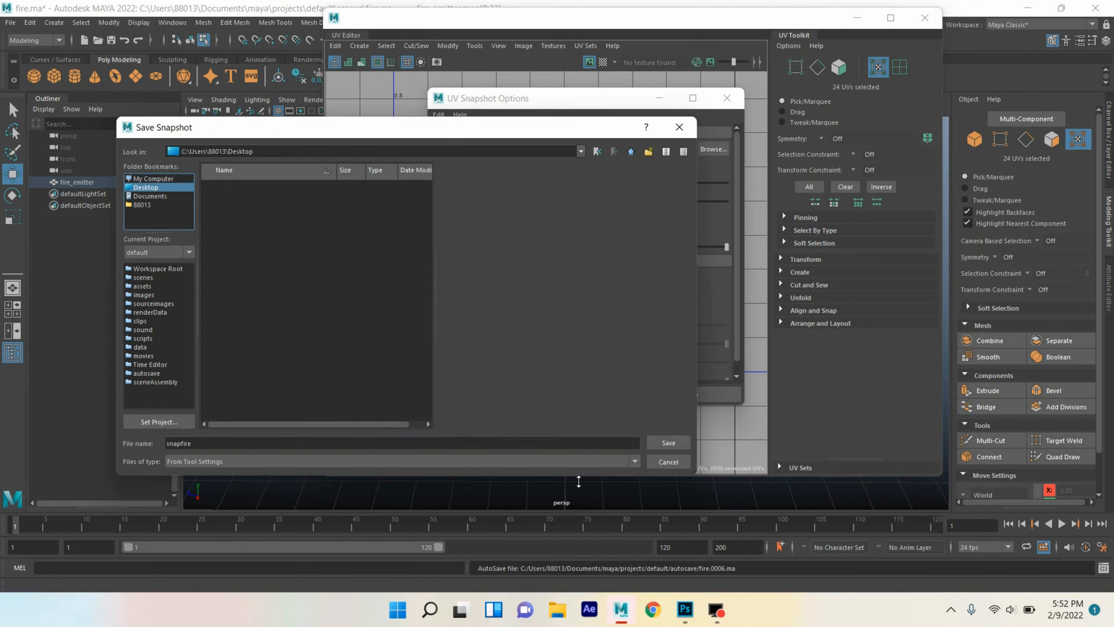
left_click(668, 442)
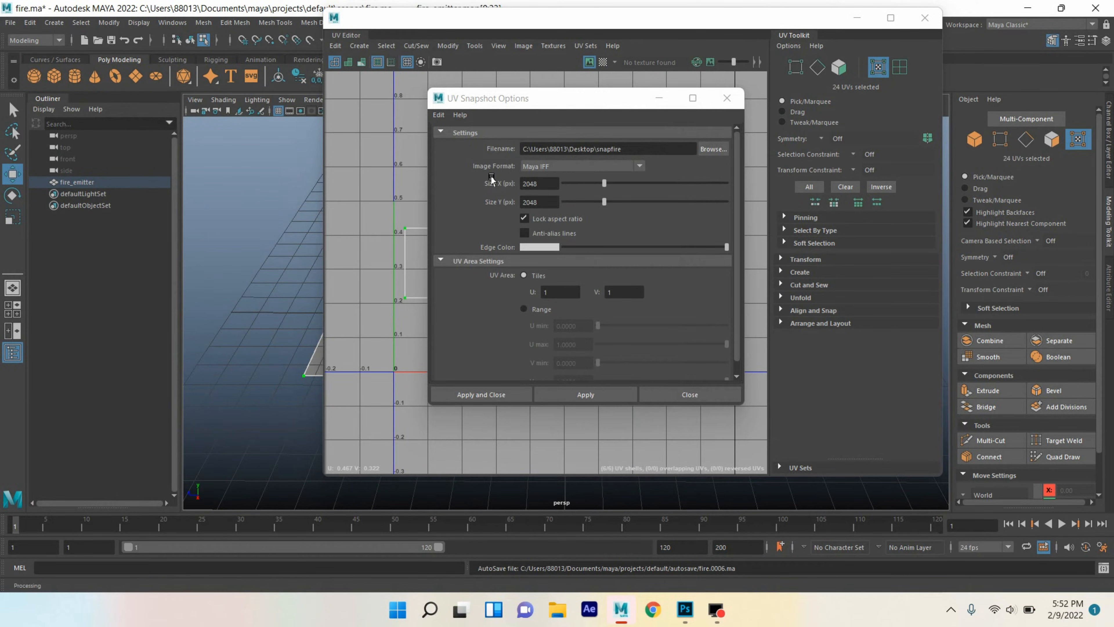
left_click(543, 169)
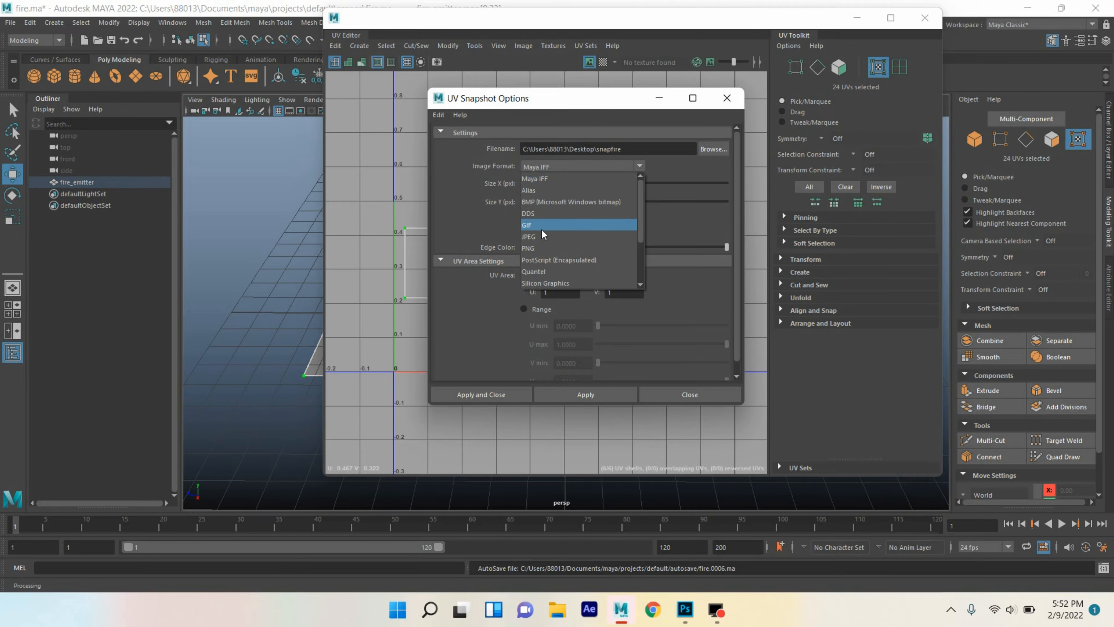
left_click(543, 249)
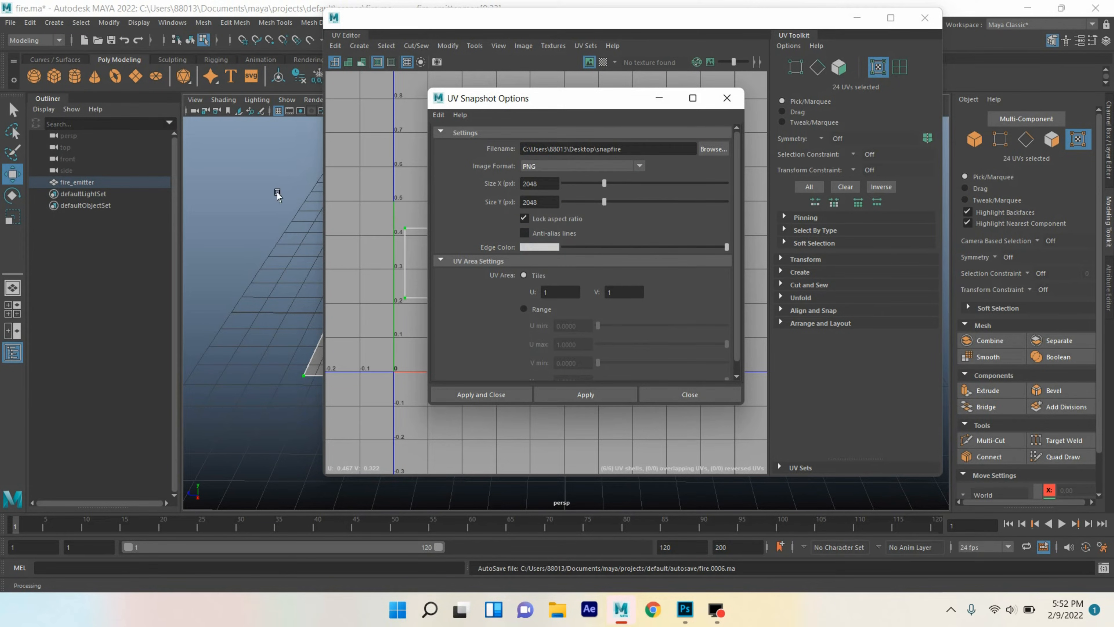
left_click(480, 398)
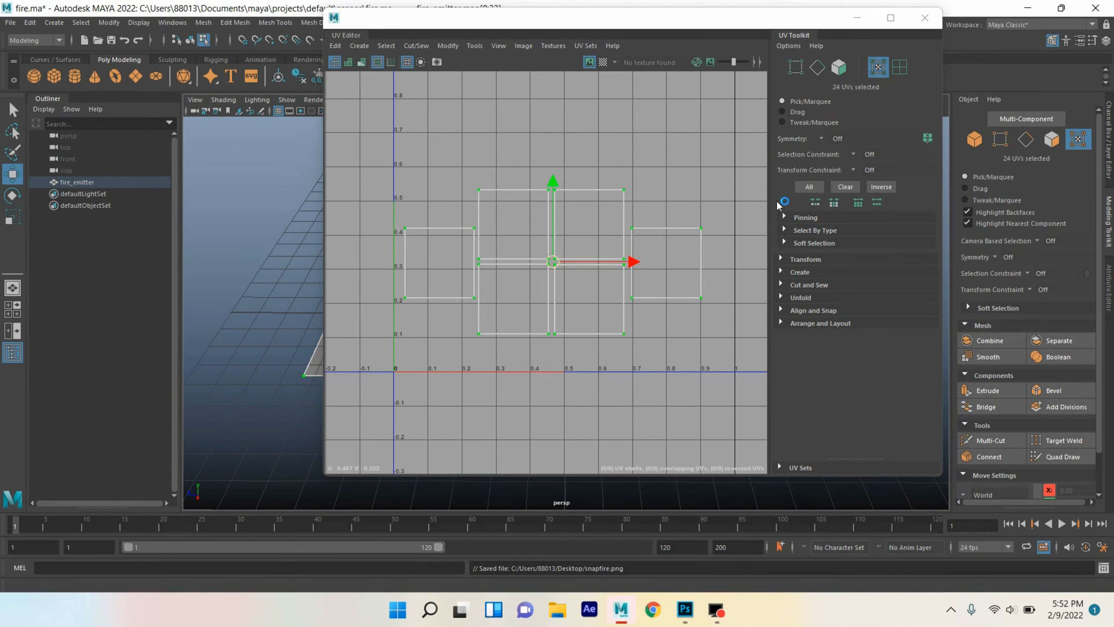
Step: Switch to Photoshop and open the snapfire image from the Desktop
left_click(685, 609)
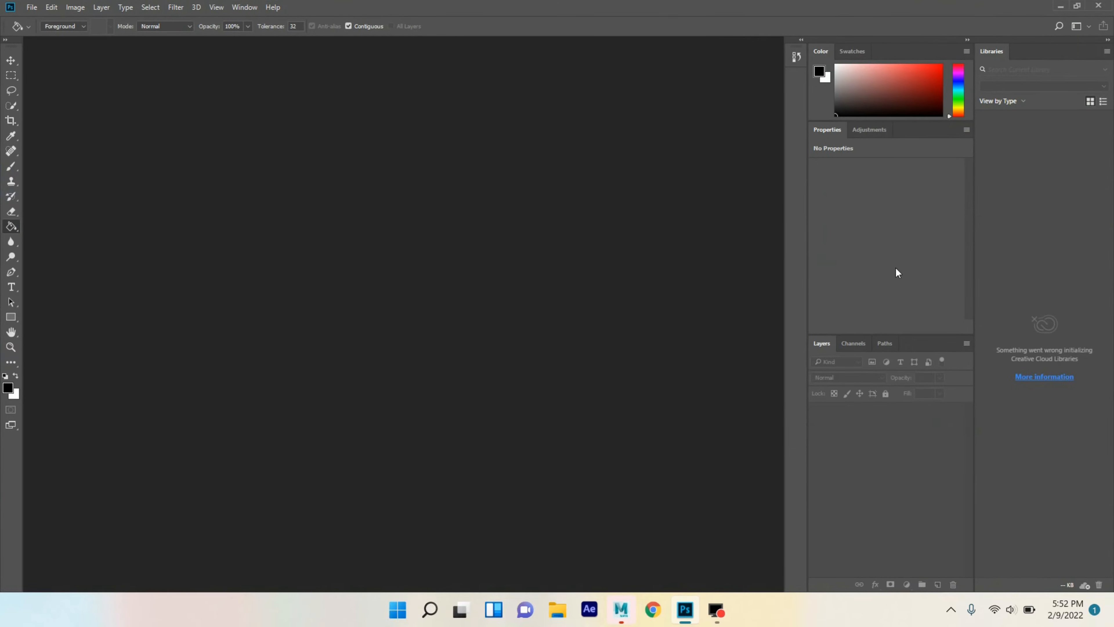
left_click(31, 7)
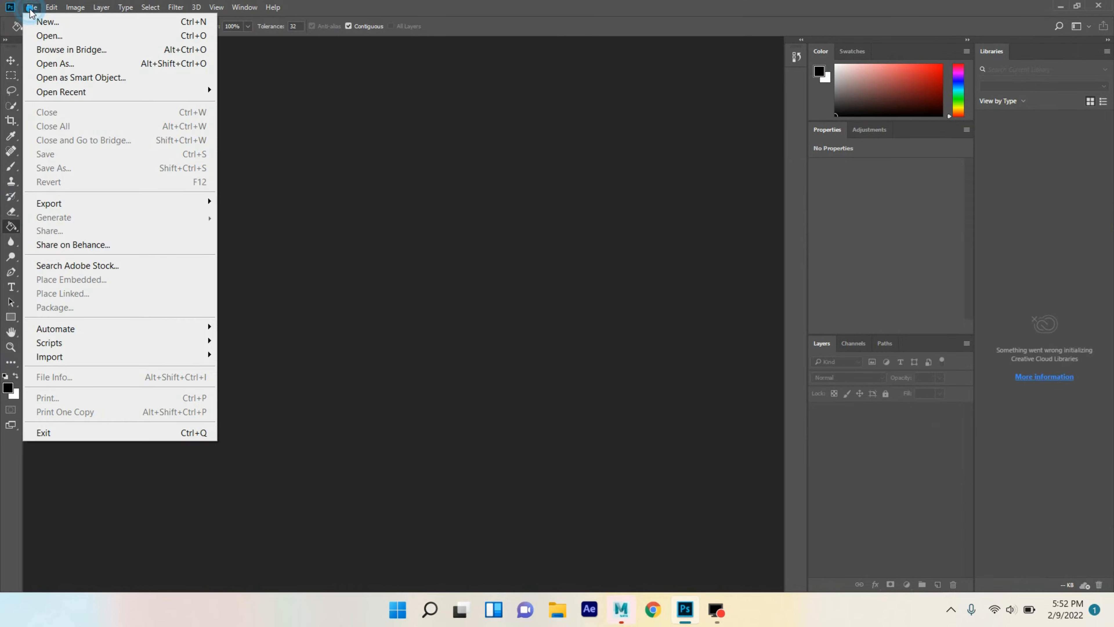
left_click(41, 34)
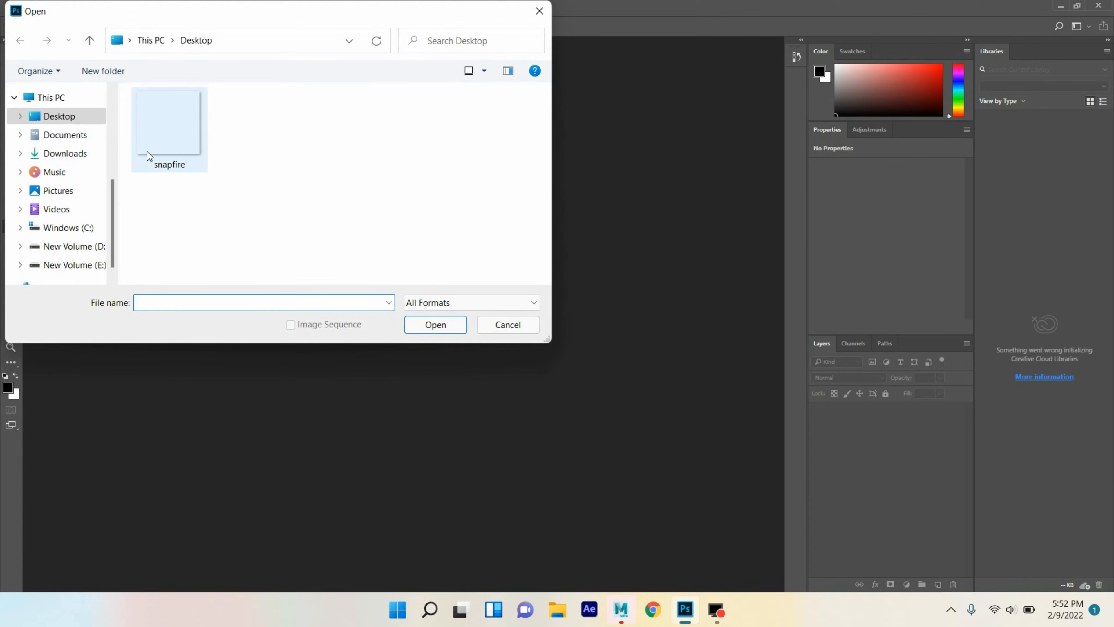
left_click(164, 151)
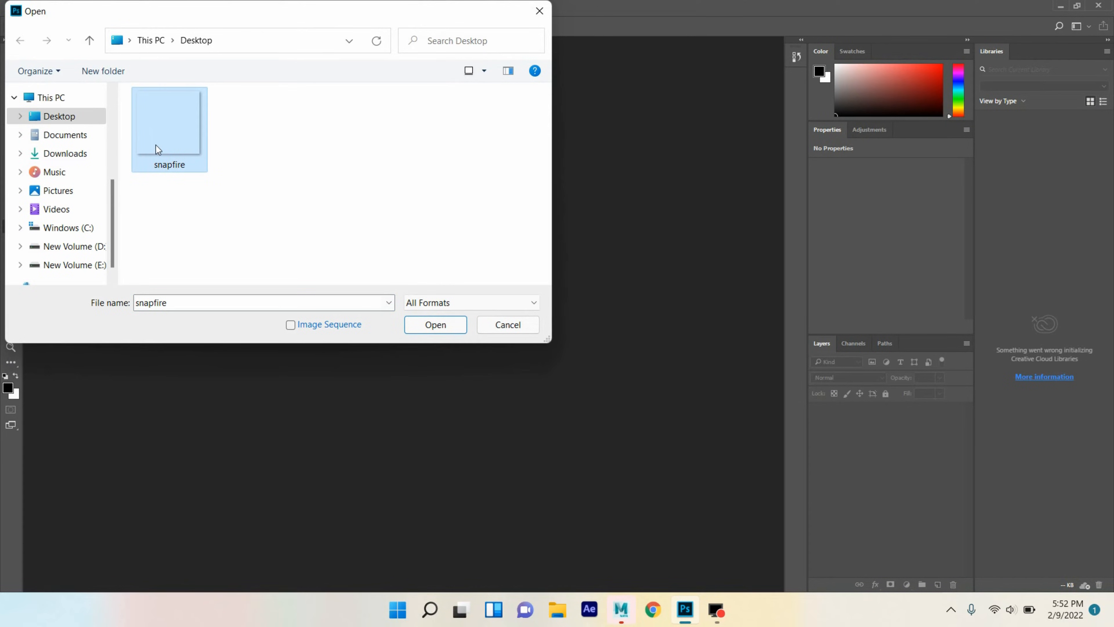
left_click(436, 324)
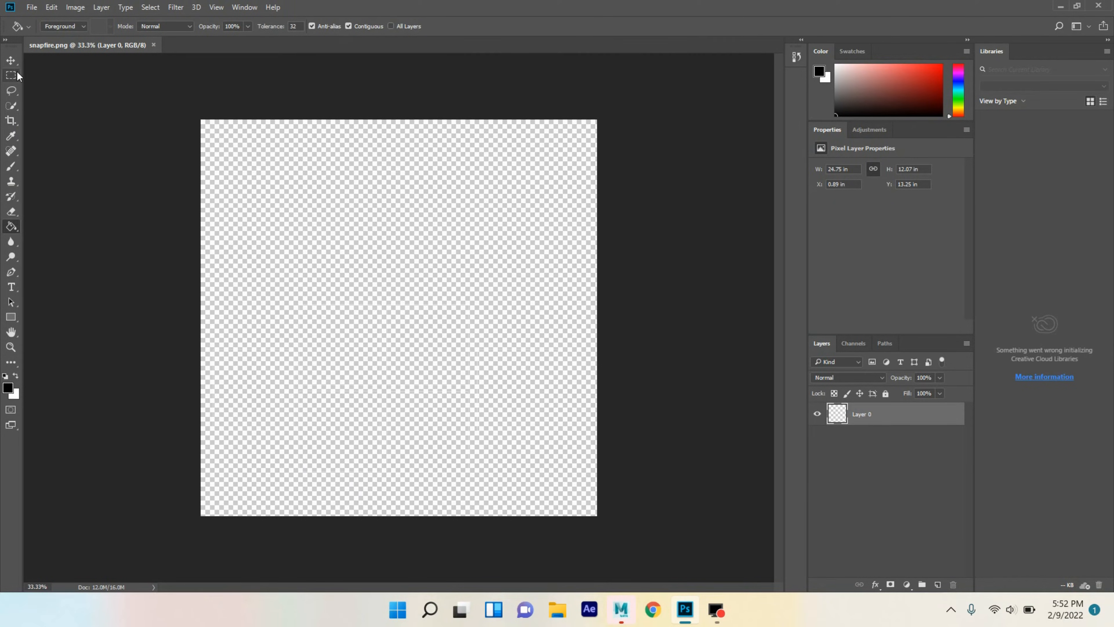
Step: Lock all attributes of the UV snapshot layer and add a new empty layer above it
left_click(11, 60)
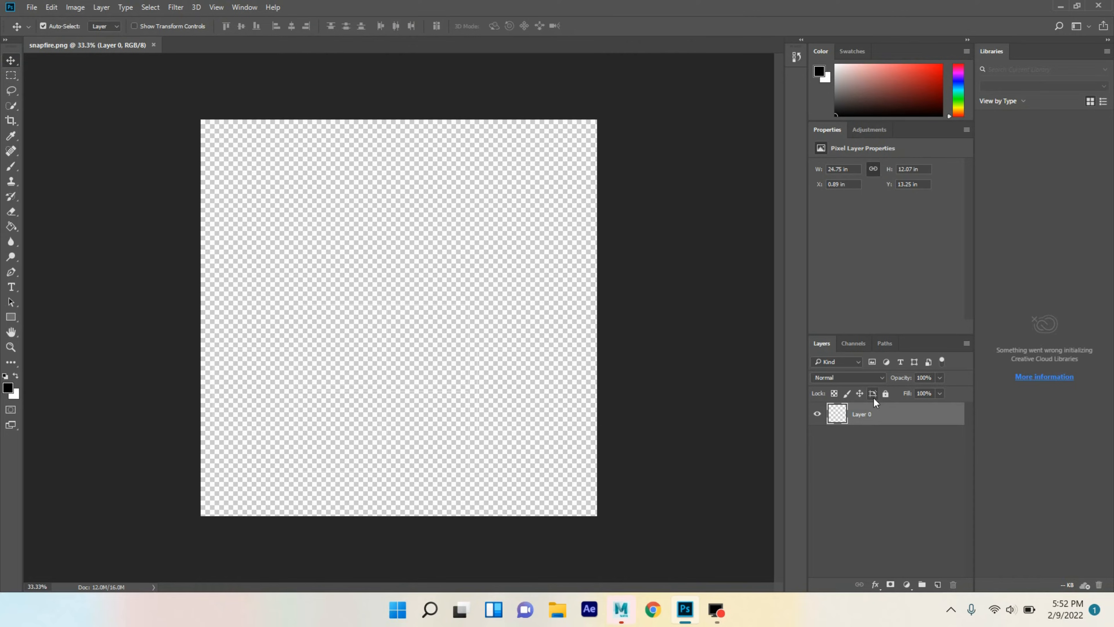
left_click(885, 393)
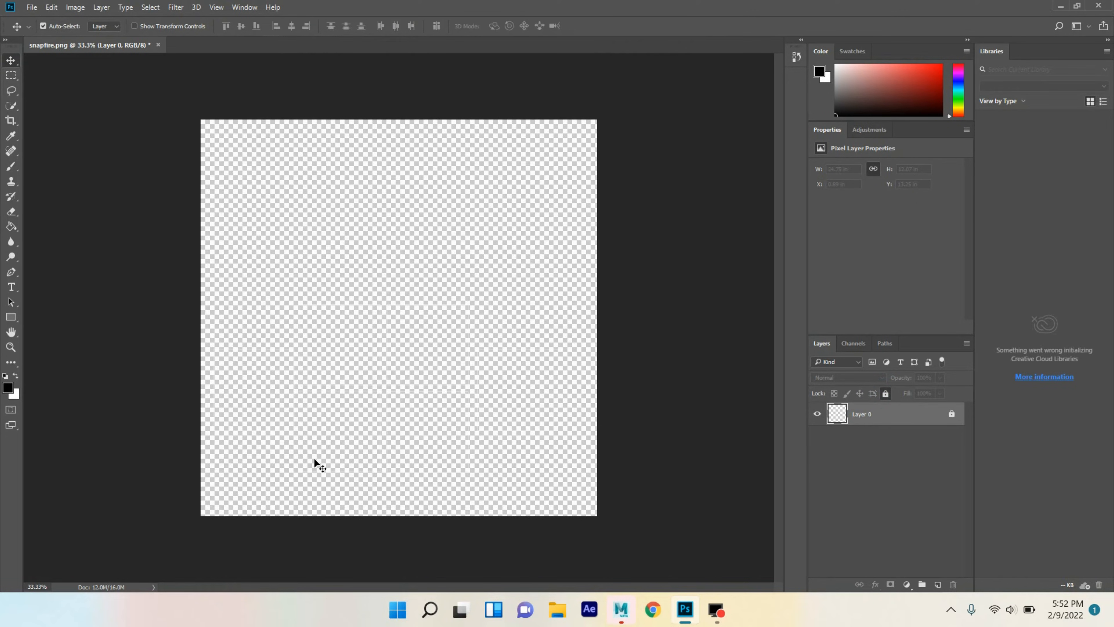
left_click(938, 585)
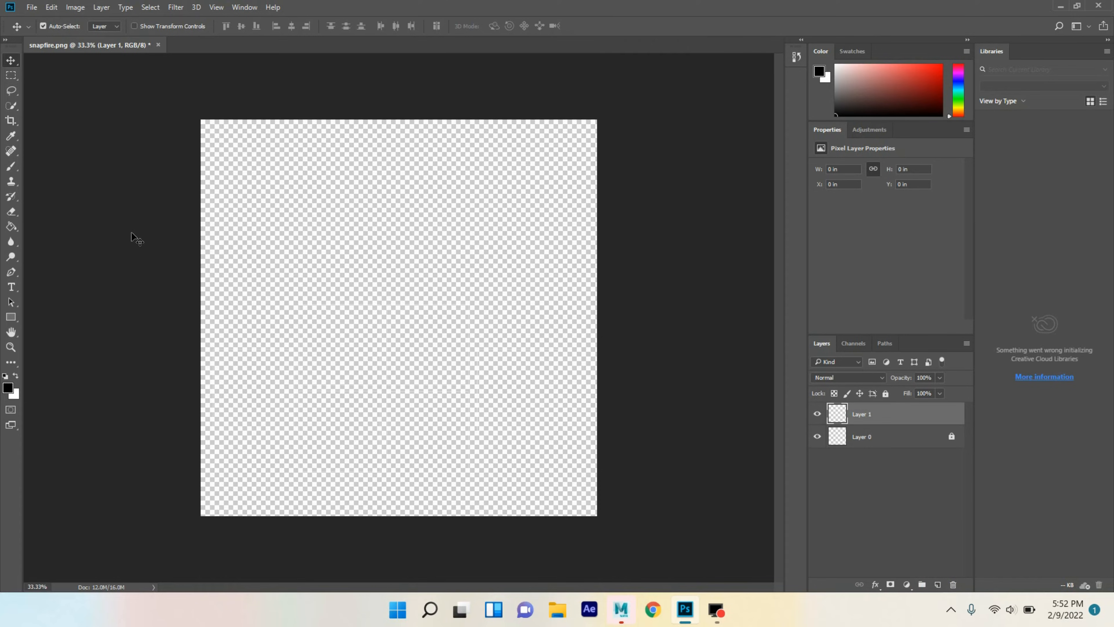
Step: Fill the new layer with black using the Paint Bucket and place it below the UV snapshot layer
left_click(12, 227)
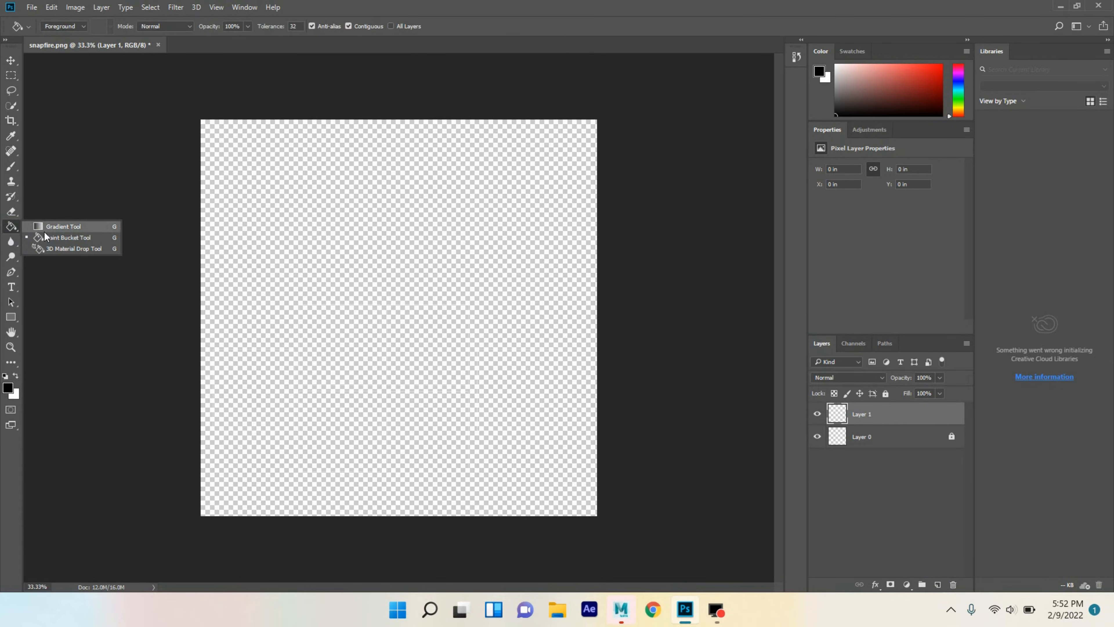
left_click(50, 239)
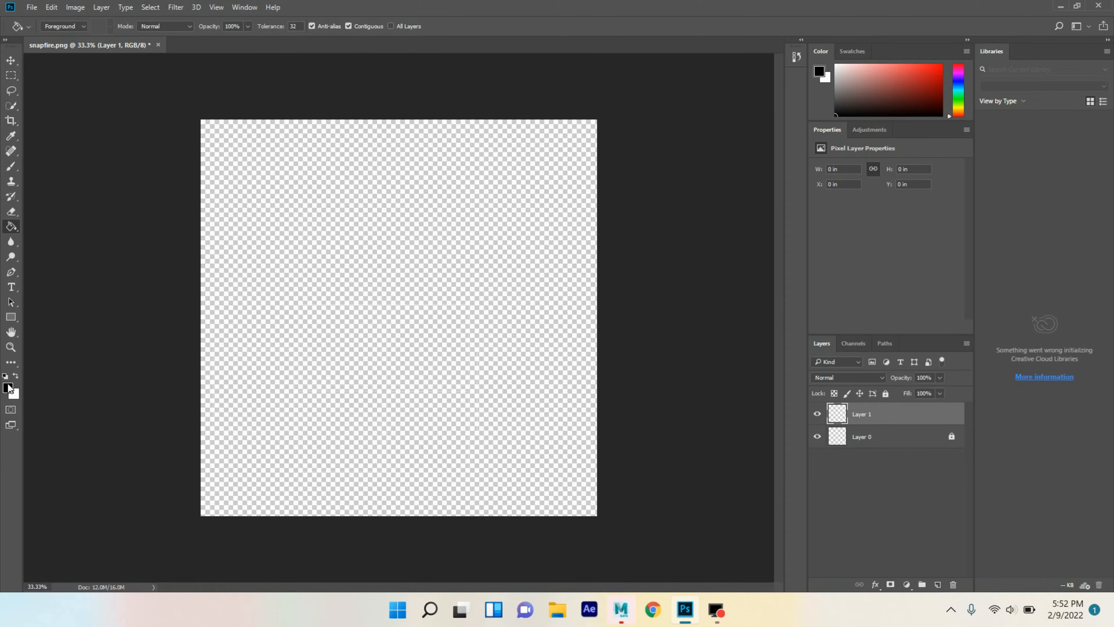
left_click(389, 297)
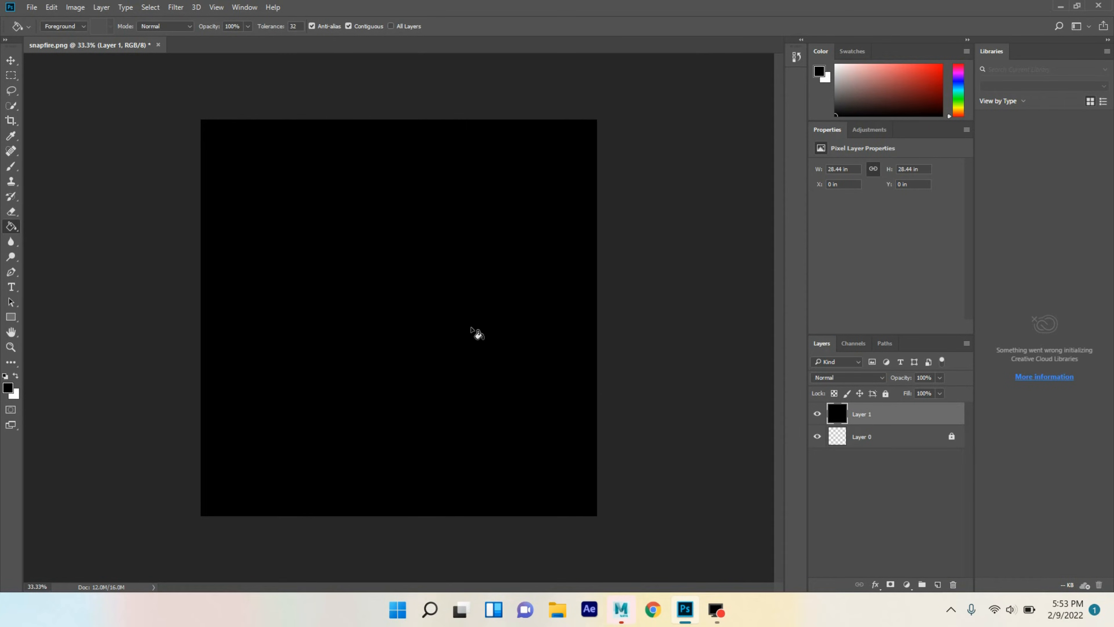
left_click_drag(880, 418, 871, 465)
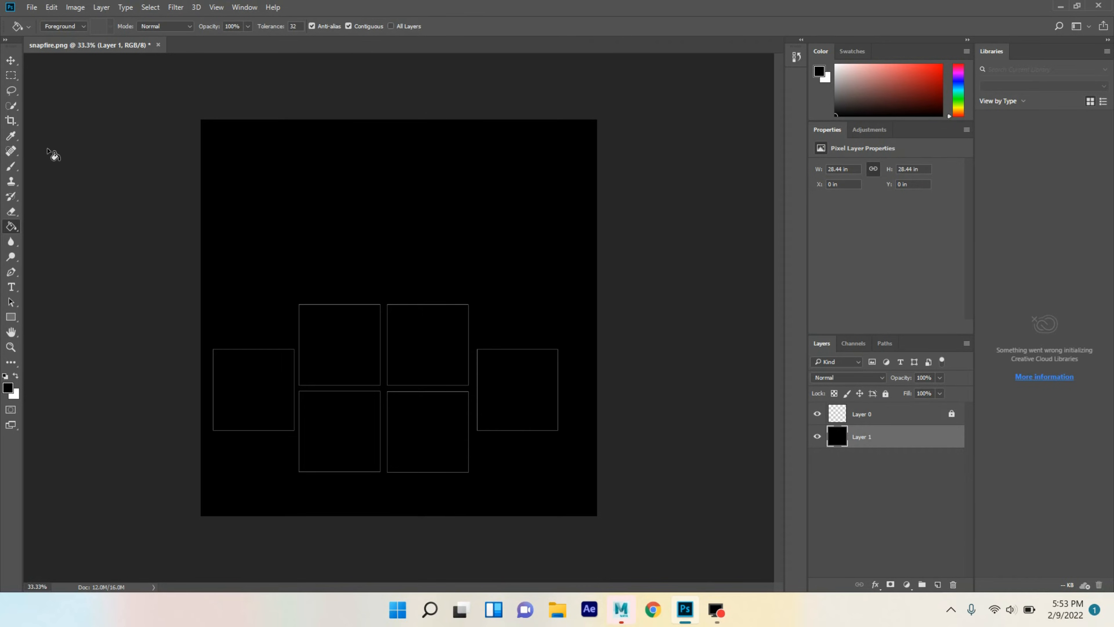
Step: Add another empty layer and move it above the locked UV snapshot layer
left_click(11, 61)
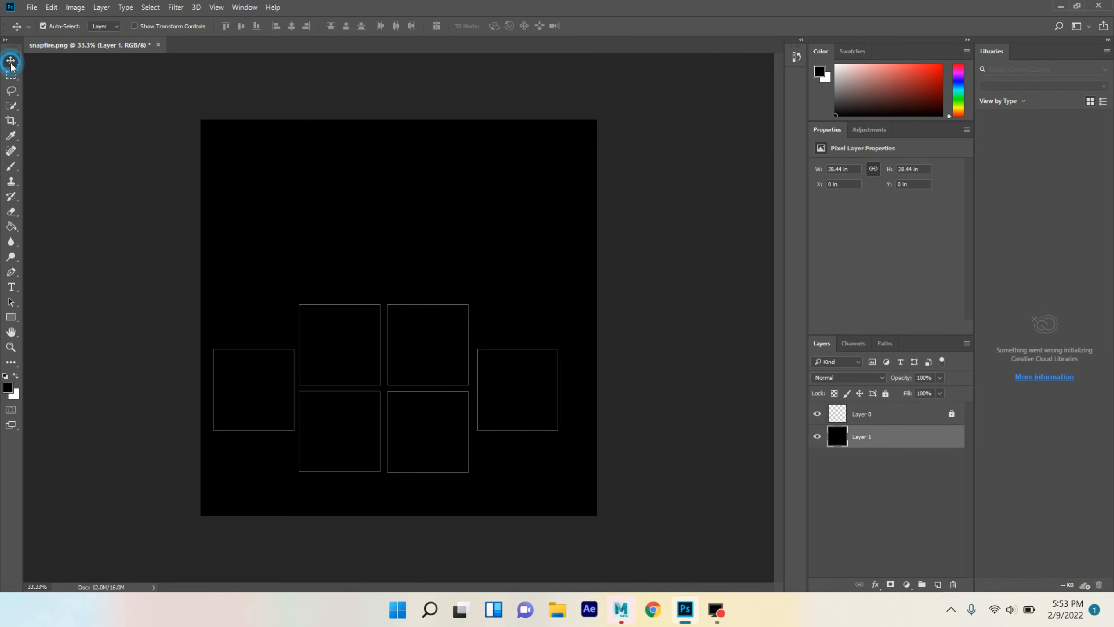
left_click(938, 584)
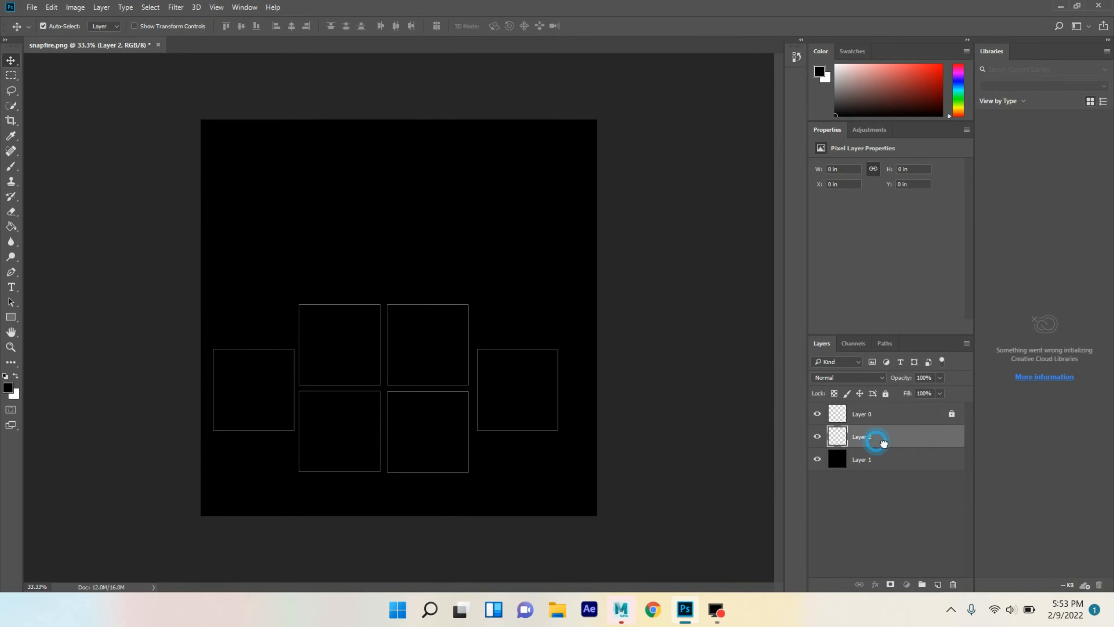
left_click_drag(885, 417, 884, 416)
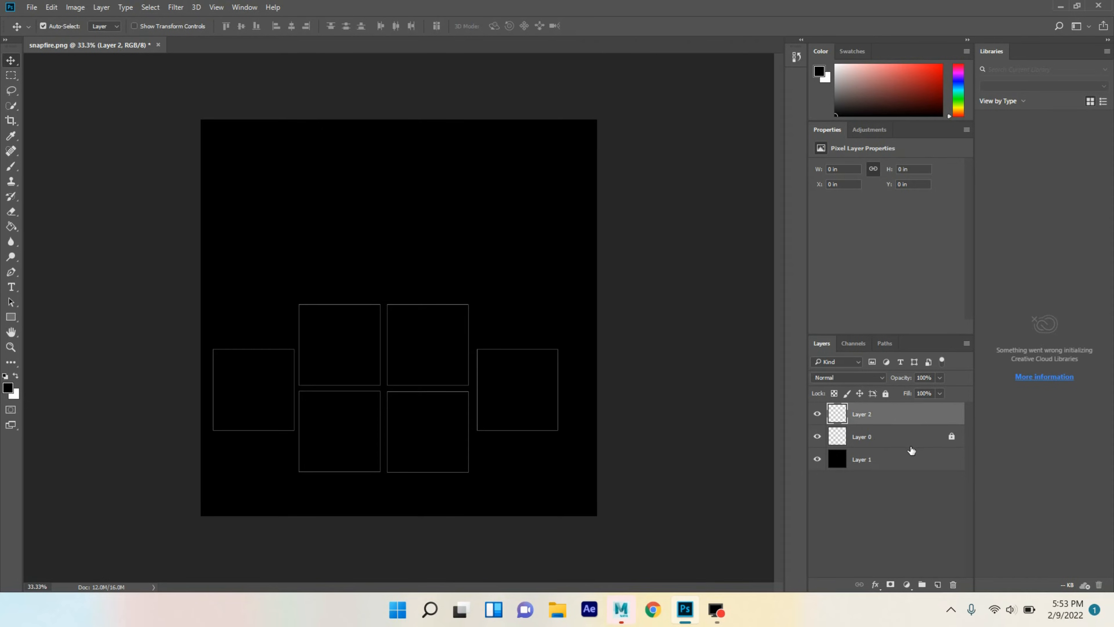
Step: Make white the foreground color and set the Brush tool's size to 90 px
left_click(15, 378)
left_click(11, 166)
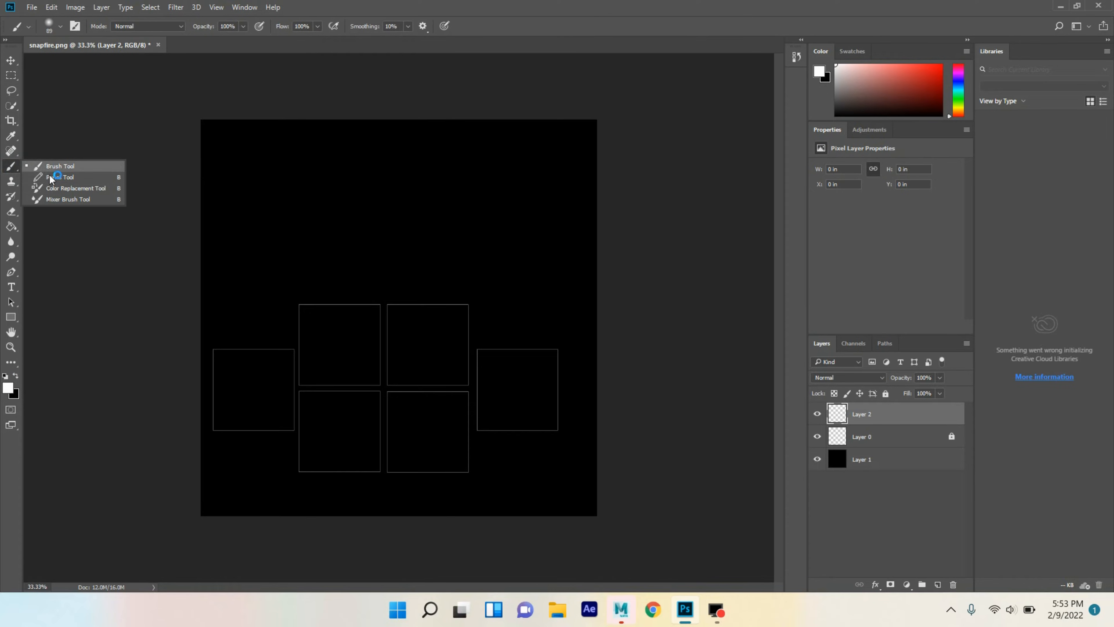
left_click(60, 26)
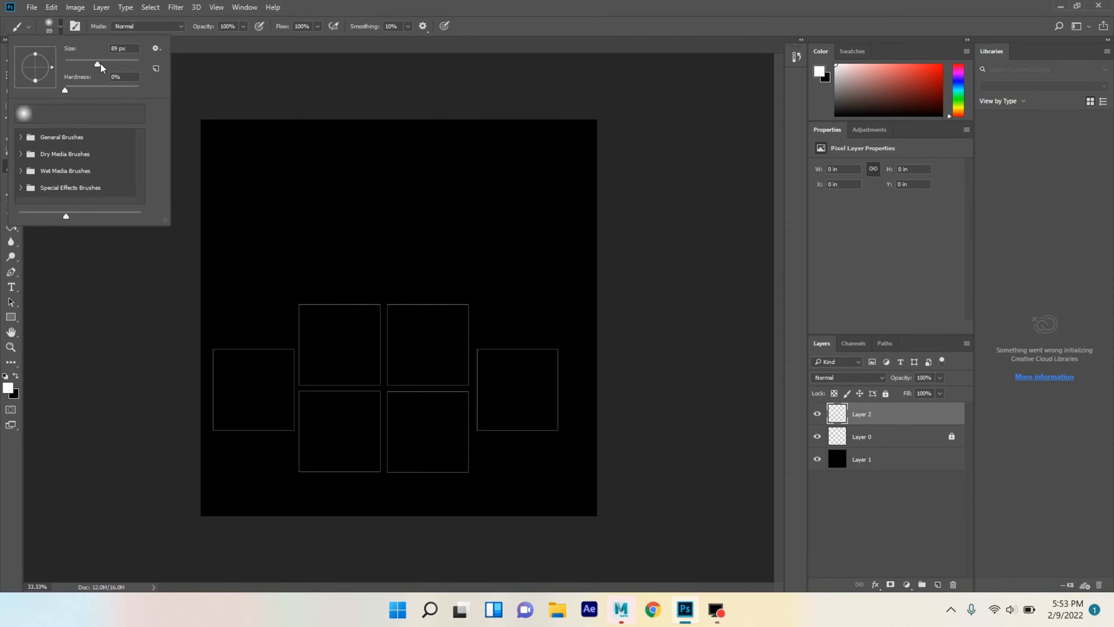
left_click(128, 49)
type("90")
key("Return")
Step: Paint a different soft white shape in each of the six UV squares: dot, filled square, square ring, dot with bars, spiral and bracket
left_click_drag(331, 340, 346, 347)
mouse_move(234, 364)
left_mouse_down()
mouse_move(286, 413)
mouse_move(238, 420)
mouse_move(274, 369)
left_mouse_up()
mouse_move(329, 426)
left_mouse_down()
mouse_move(350, 427)
mouse_move(336, 432)
left_mouse_up()
mouse_move(307, 401)
left_mouse_down()
mouse_move(316, 427)
mouse_move(382, 459)
mouse_move(328, 400)
mouse_move(308, 470)
left_mouse_up()
key("ctrl+z")
left_click_drag(369, 399, 368, 463)
left_click_drag(329, 457, 351, 460)
left_click_drag(328, 400, 351, 400)
mouse_move(425, 420)
left_mouse_down()
mouse_move(418, 448)
mouse_move(397, 428)
mouse_move(397, 461)
left_mouse_up()
mouse_move(414, 339)
left_mouse_down()
mouse_move(552, 422)
mouse_move(488, 419)
left_mouse_up()
left_click_drag(515, 380, 496, 393)
Step: Save the painted image to the Desktop as a JPEG named texture with quality 10
left_click(11, 60)
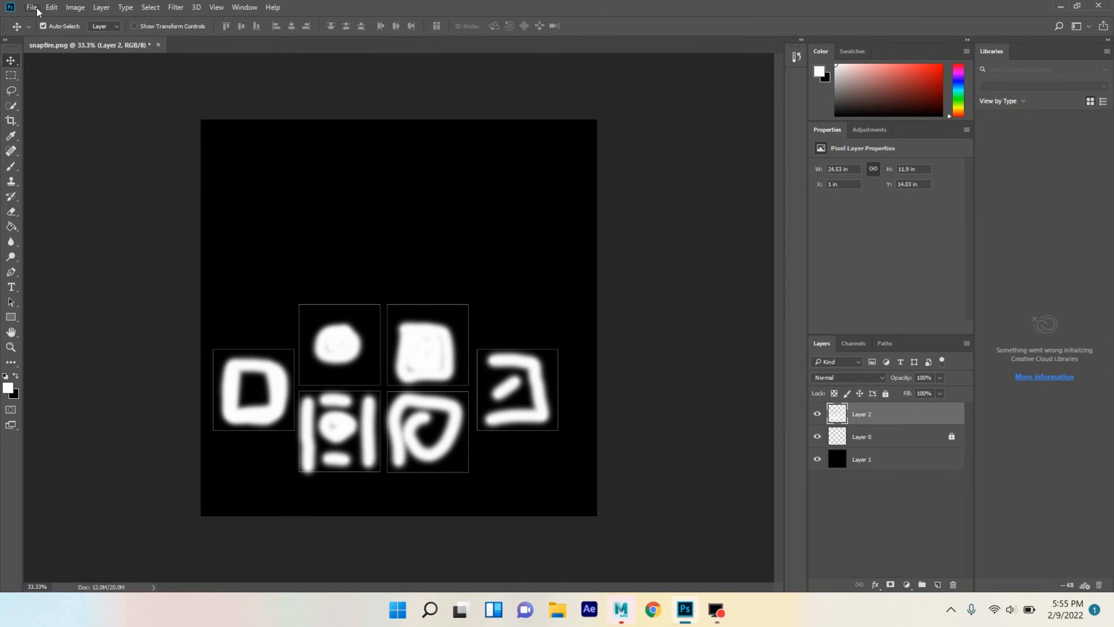
left_click(31, 7)
left_click(123, 156)
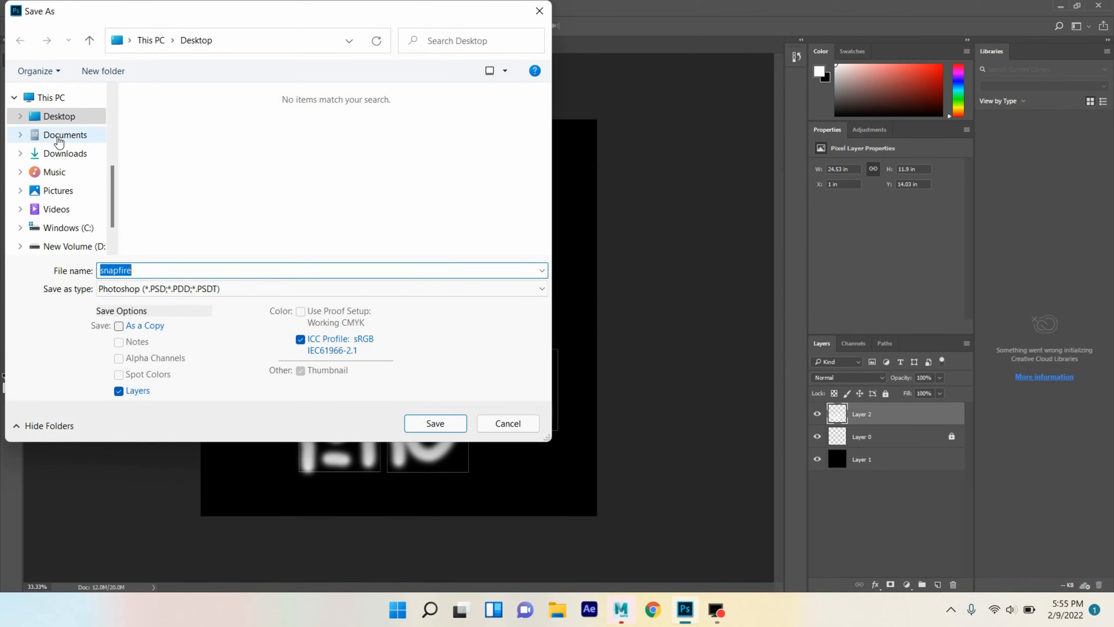
left_click(166, 290)
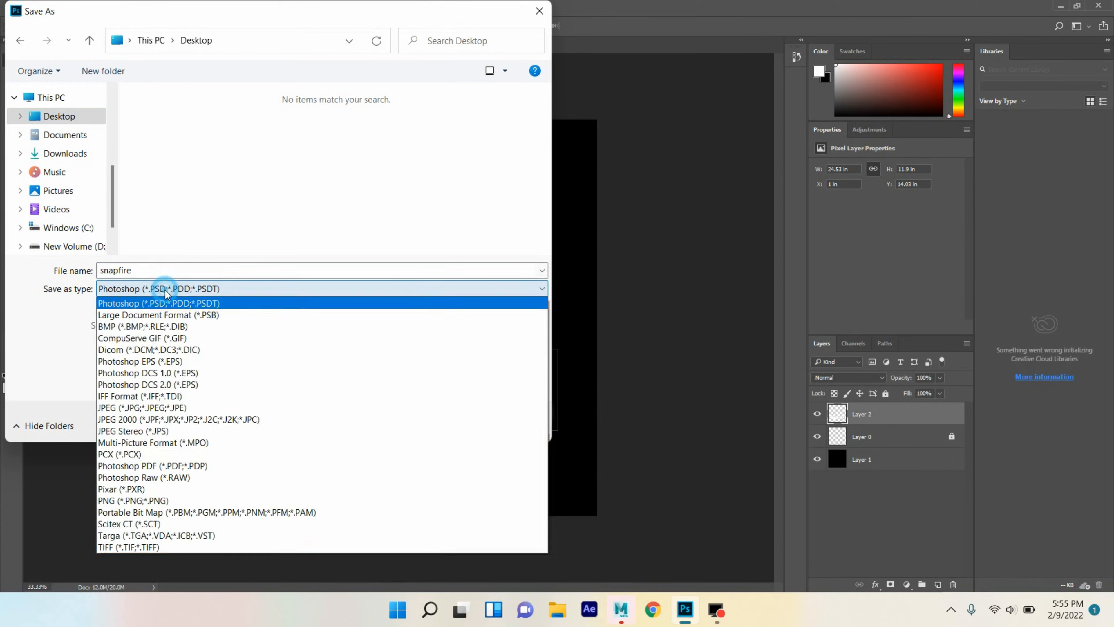
left_click(166, 408)
double_click(145, 272)
type("texture")
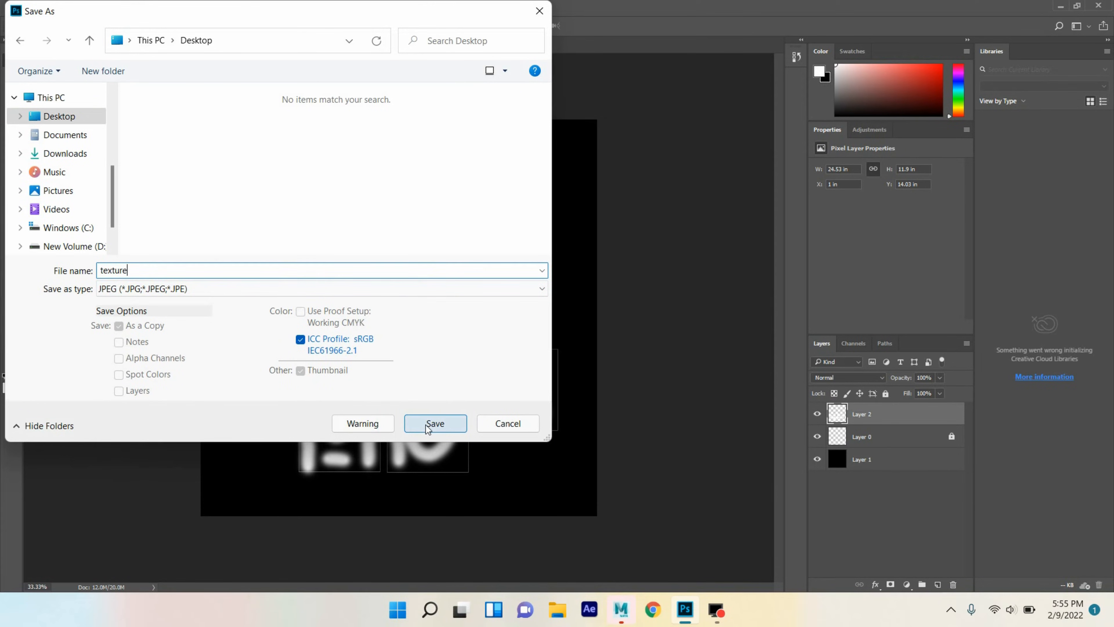
left_click(434, 423)
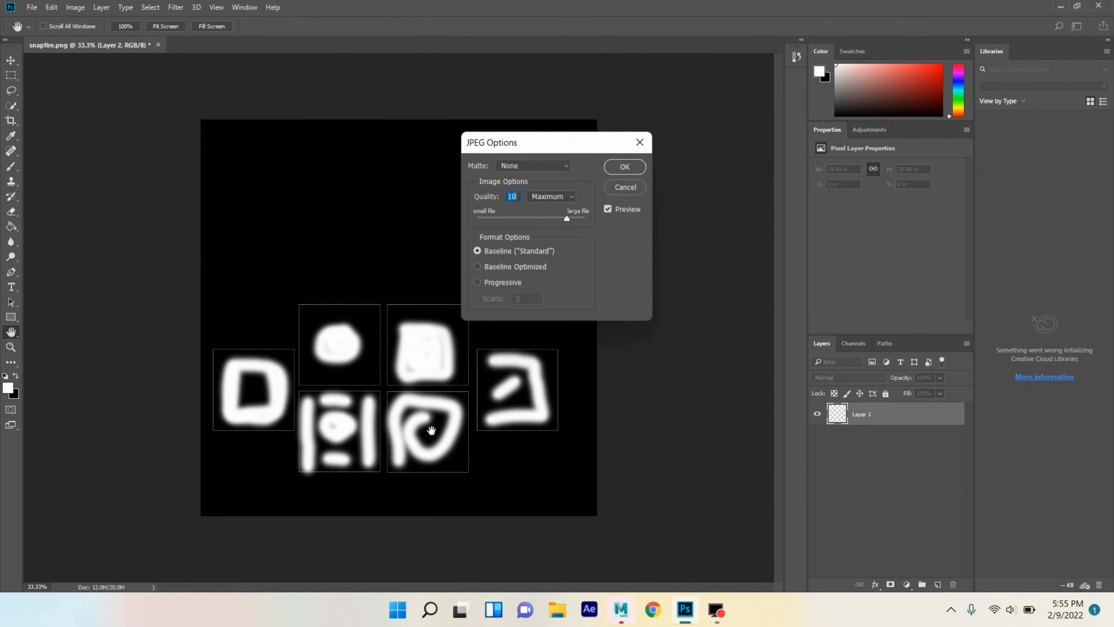
left_click(625, 167)
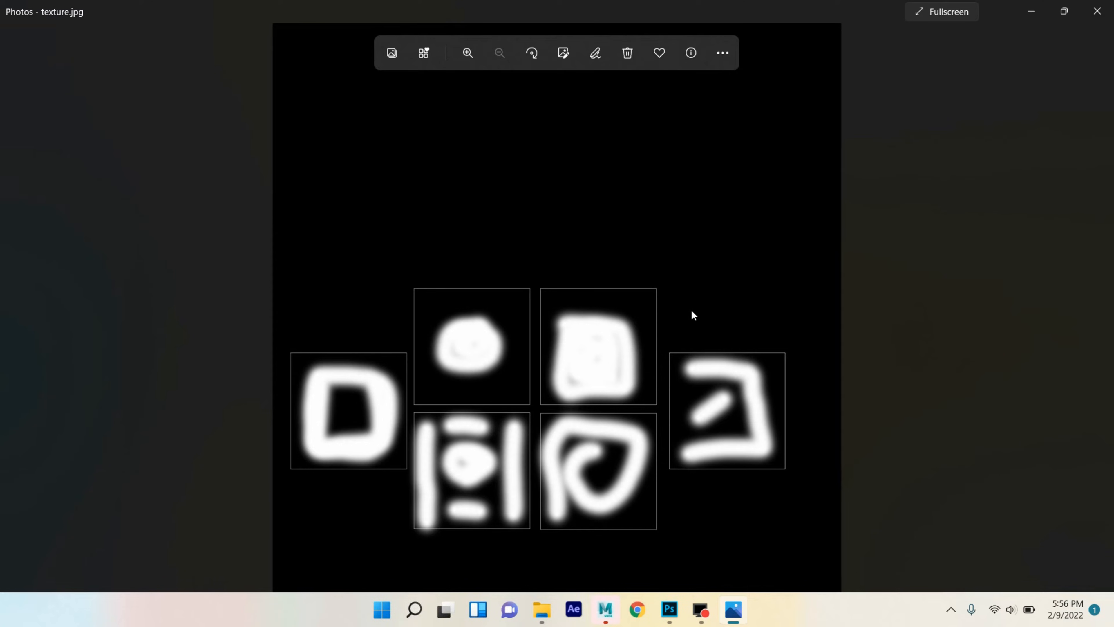
Step: Switch back to Maya, close the UV Editor and return fire_emitter to object selection mode
left_click(596, 607)
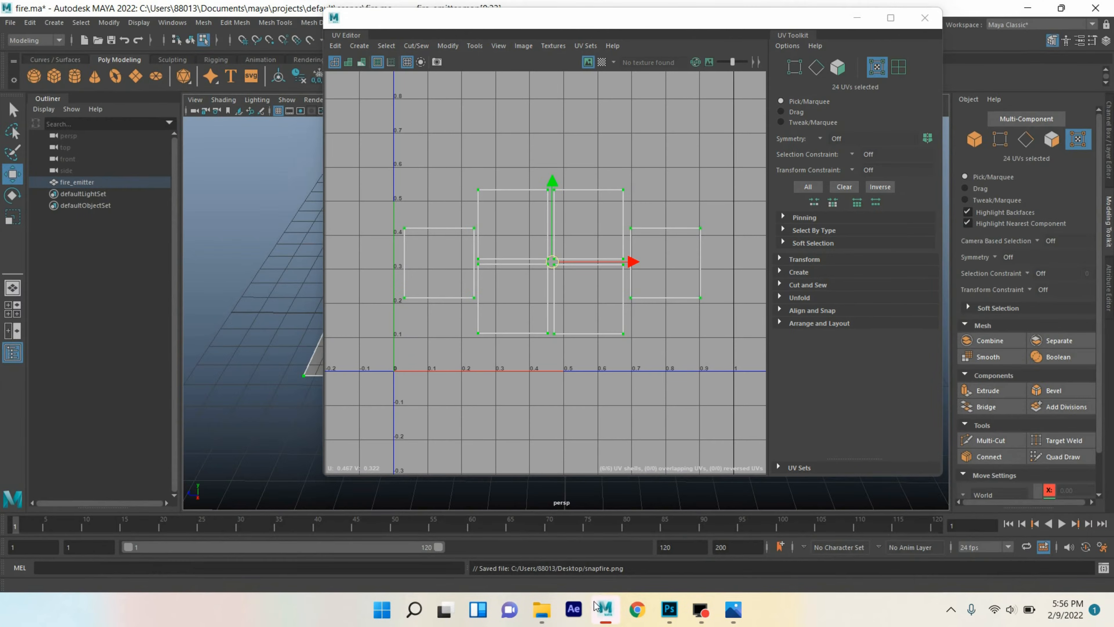
left_click(924, 18)
left_click(972, 144)
scroll(477, 332, "down", 2)
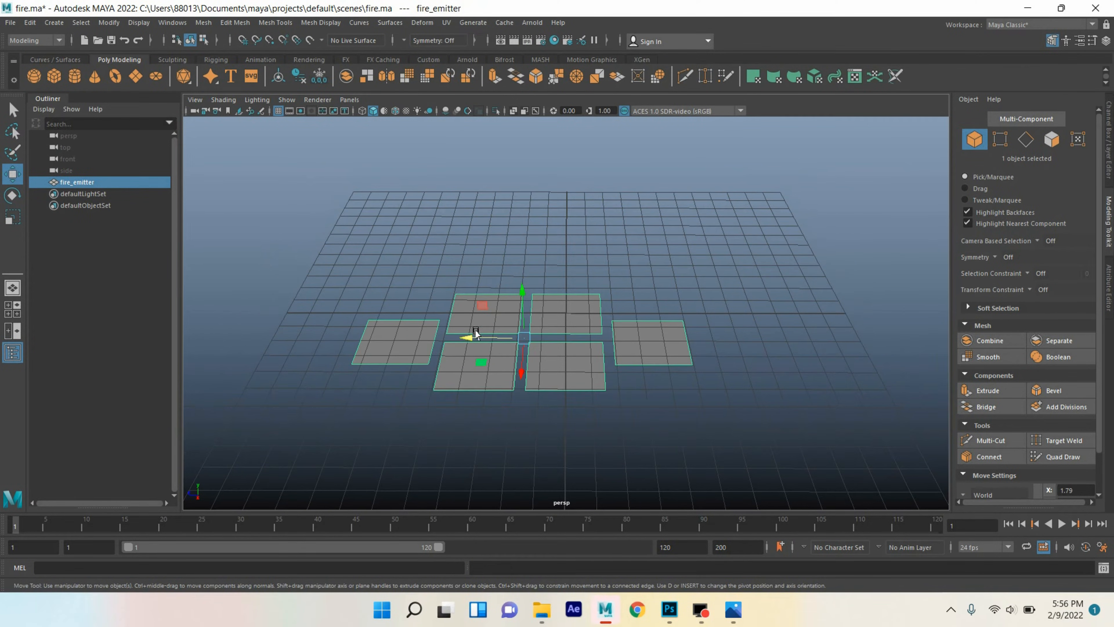
Step: Save the fire.ma scene and switch from the Modeling to the FX command set
left_click(10, 22)
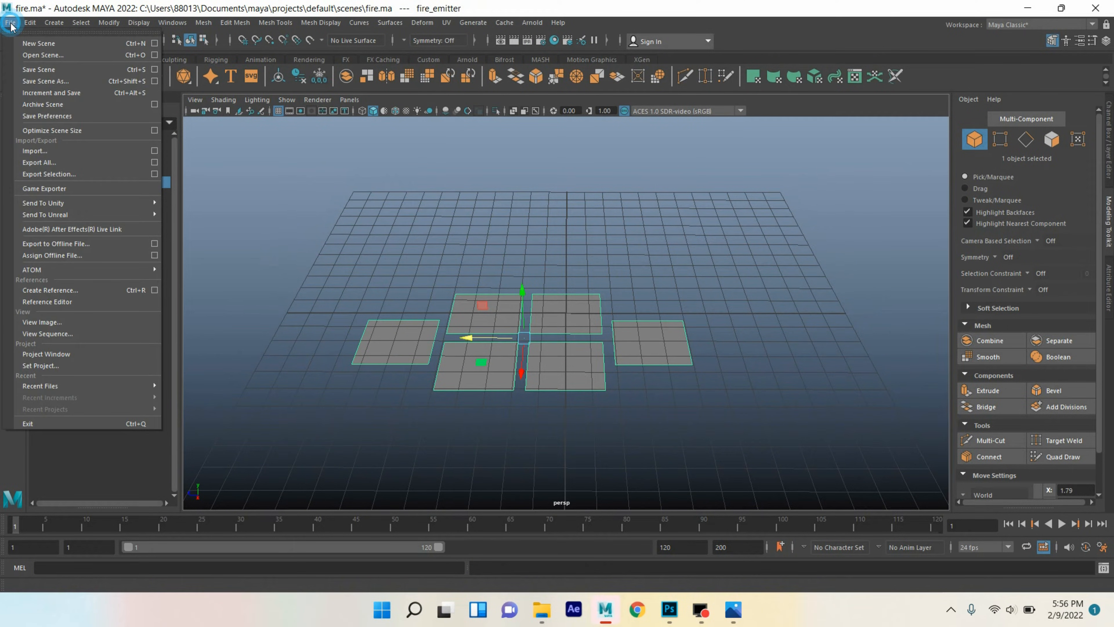
left_click(42, 71)
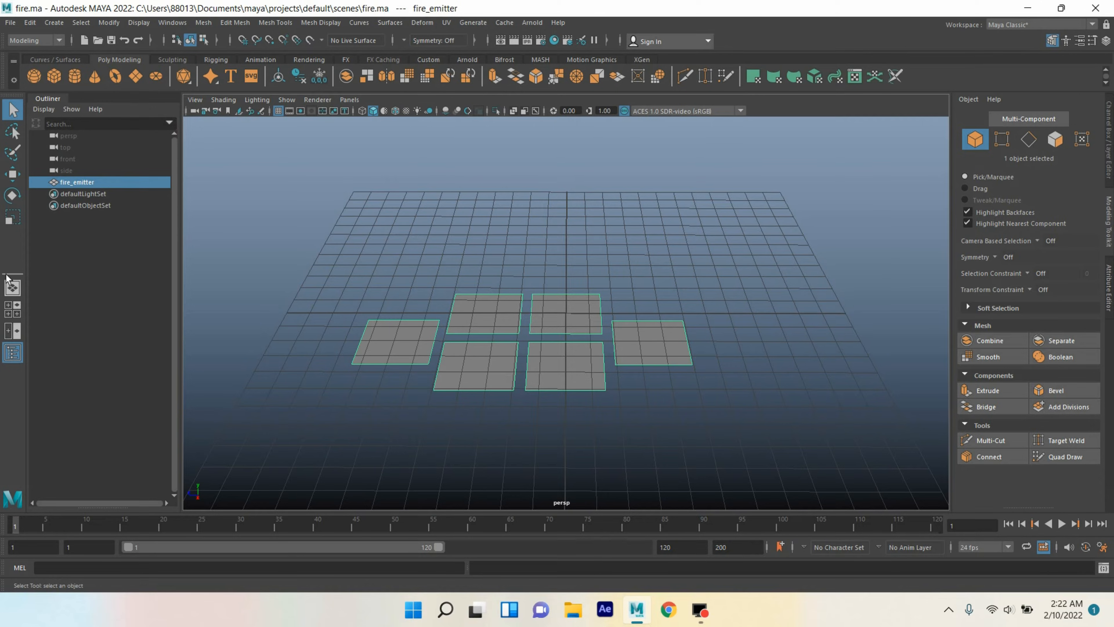
left_click(35, 40)
left_click(44, 89)
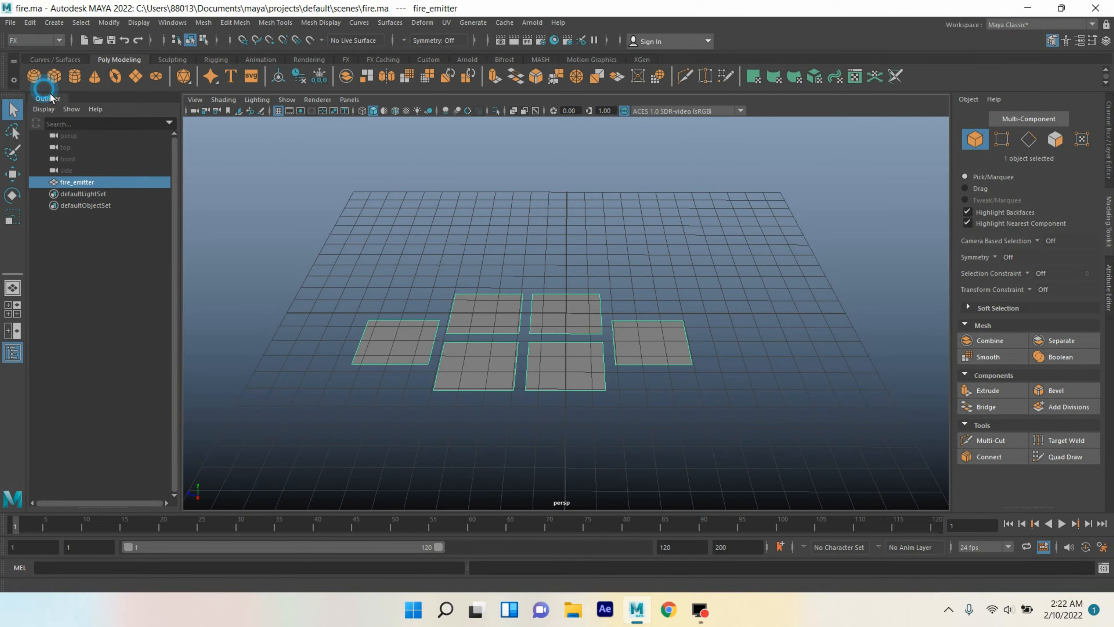
Step: Create a 3D fluid container with default settings and Add Emitter disabled
left_click(239, 23)
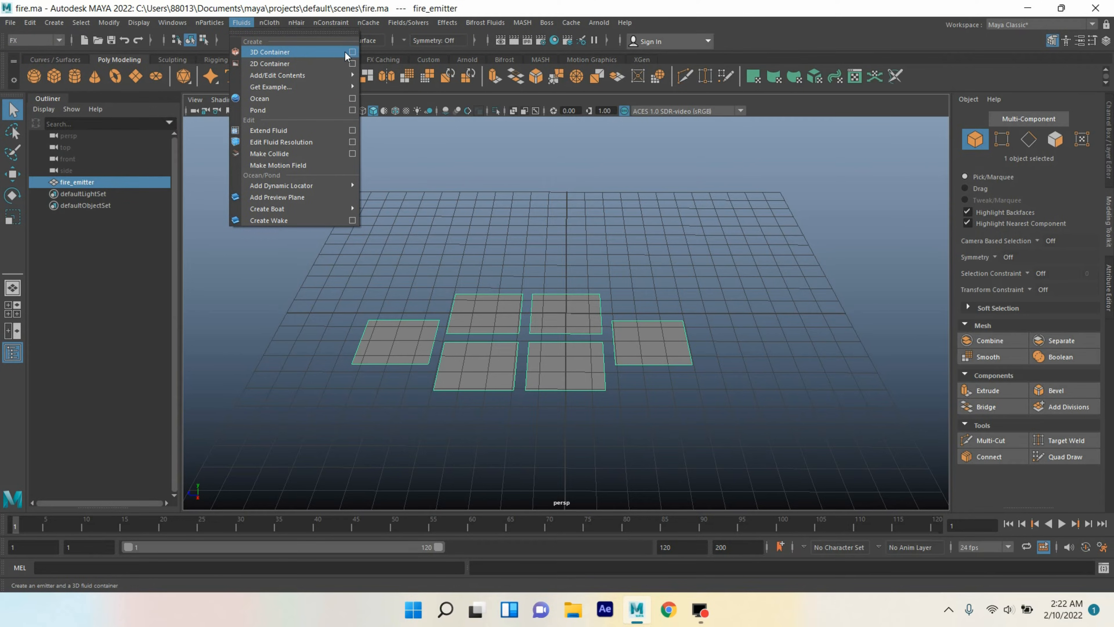
left_click(353, 53)
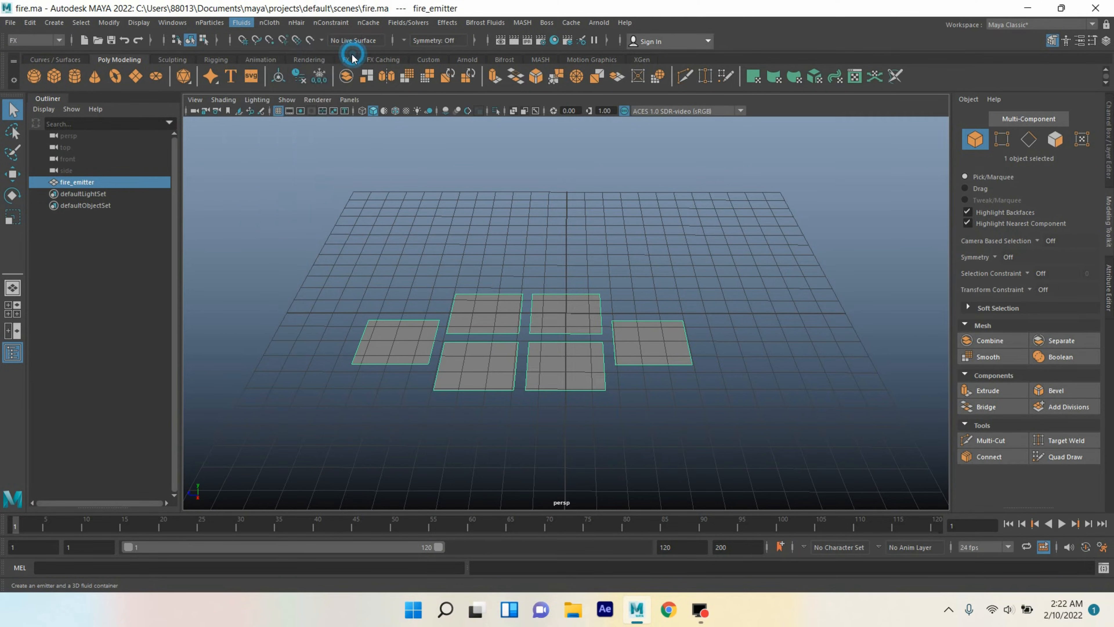
left_click(438, 115)
left_click(452, 138)
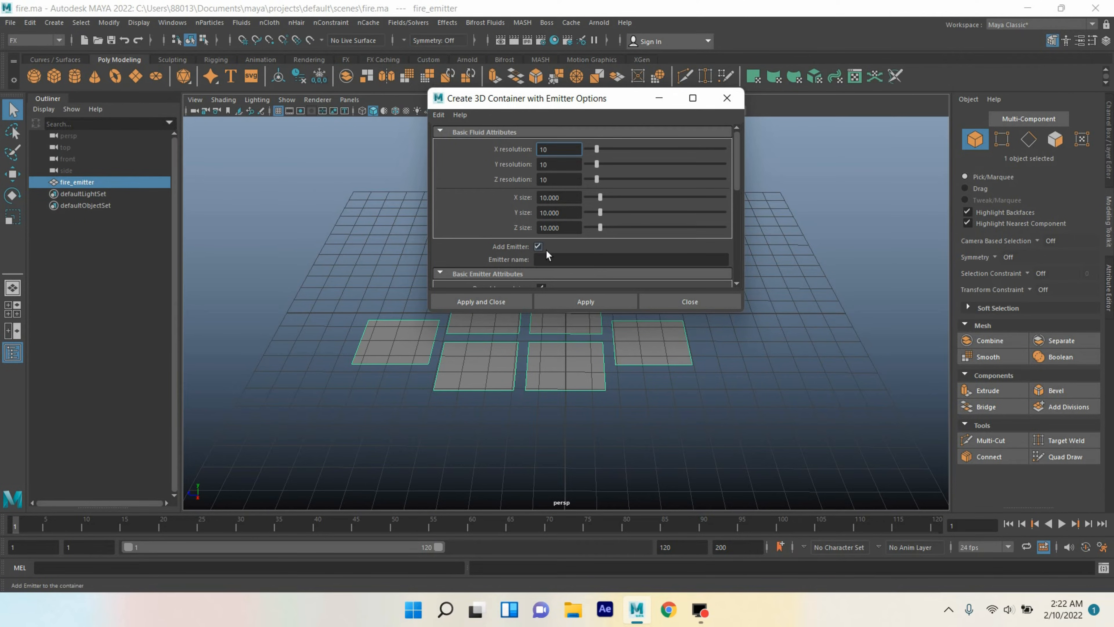
left_click(538, 246)
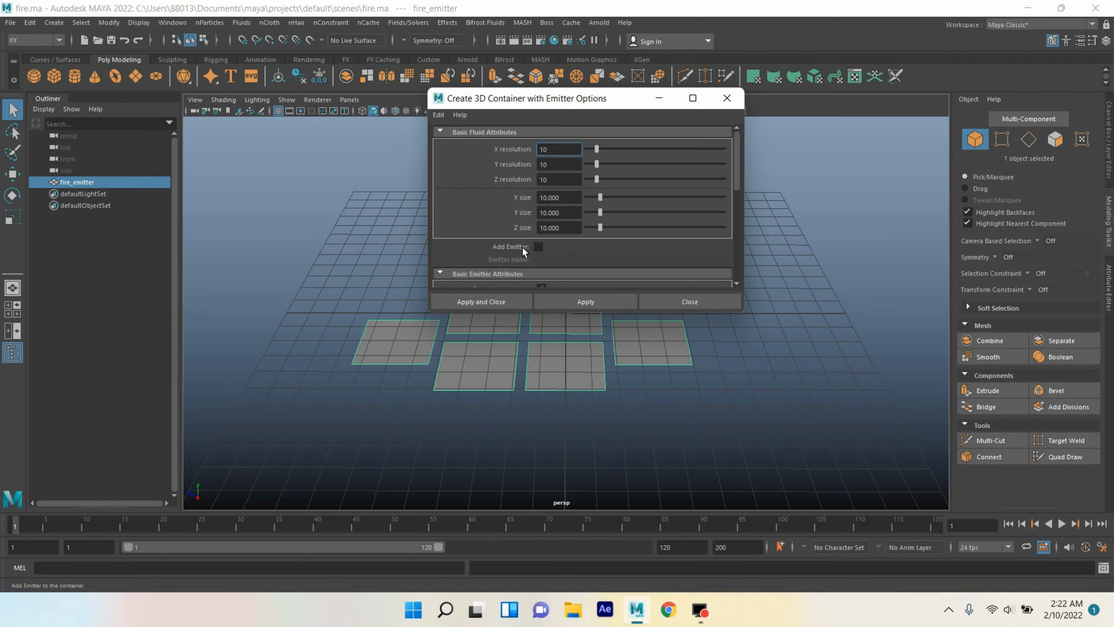
scroll(522, 247, "down", 3)
left_click(496, 311)
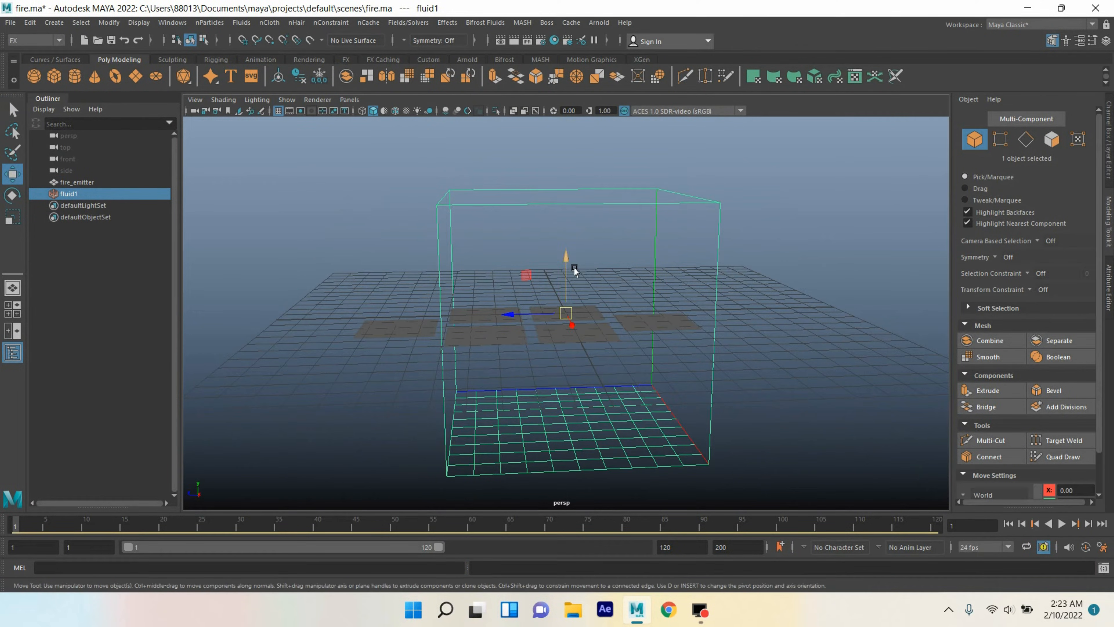
Step: Raise the fluid container until its base sits about level with the ground grid
left_click_drag(572, 266, 571, 174)
left_click_drag(631, 246, 617, 268, "alt")
scroll(617, 269, "down", 1)
middle_click_drag(617, 269, 617, 289, "alt")
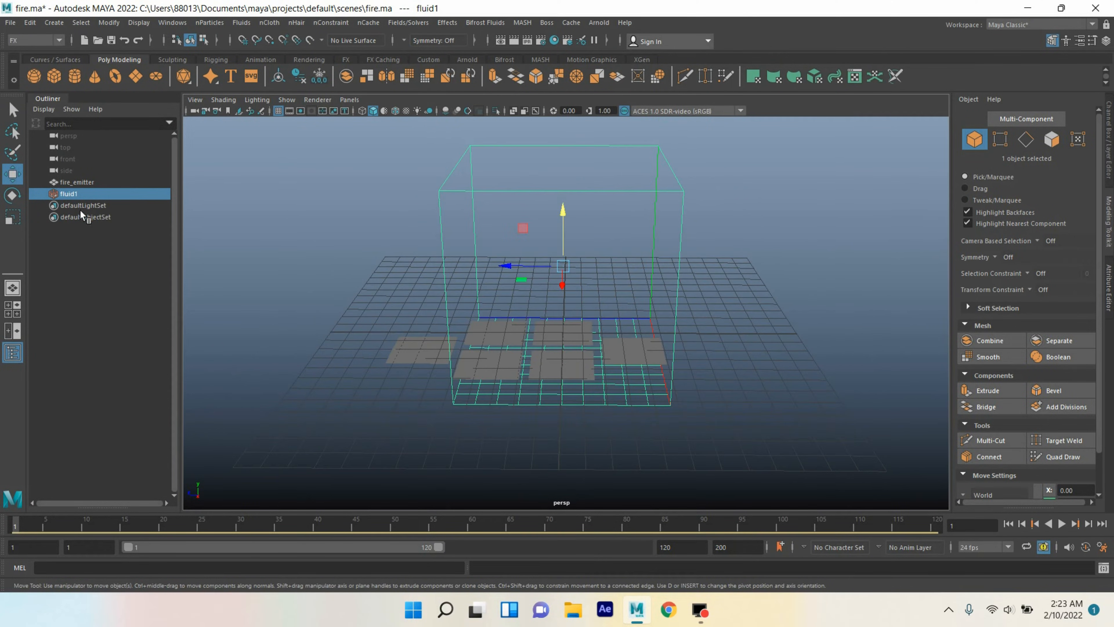
Step: Make fire_emitter emit into the fluid1 container with Emit from Object, using the default Surface emitter settings
left_click(75, 182)
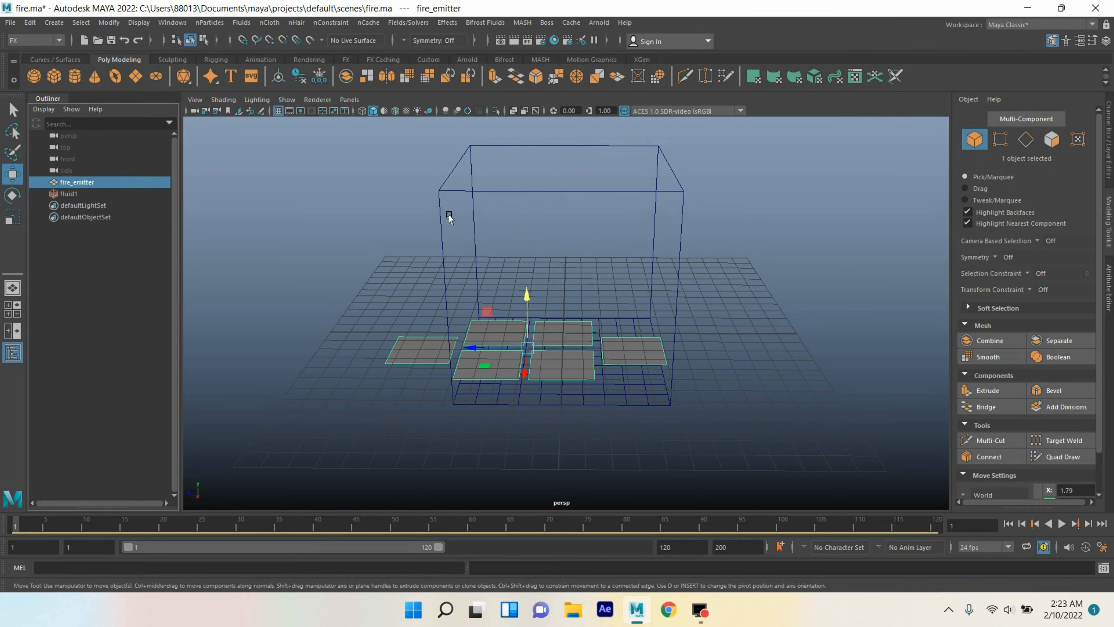
left_click(71, 194, "ctrl")
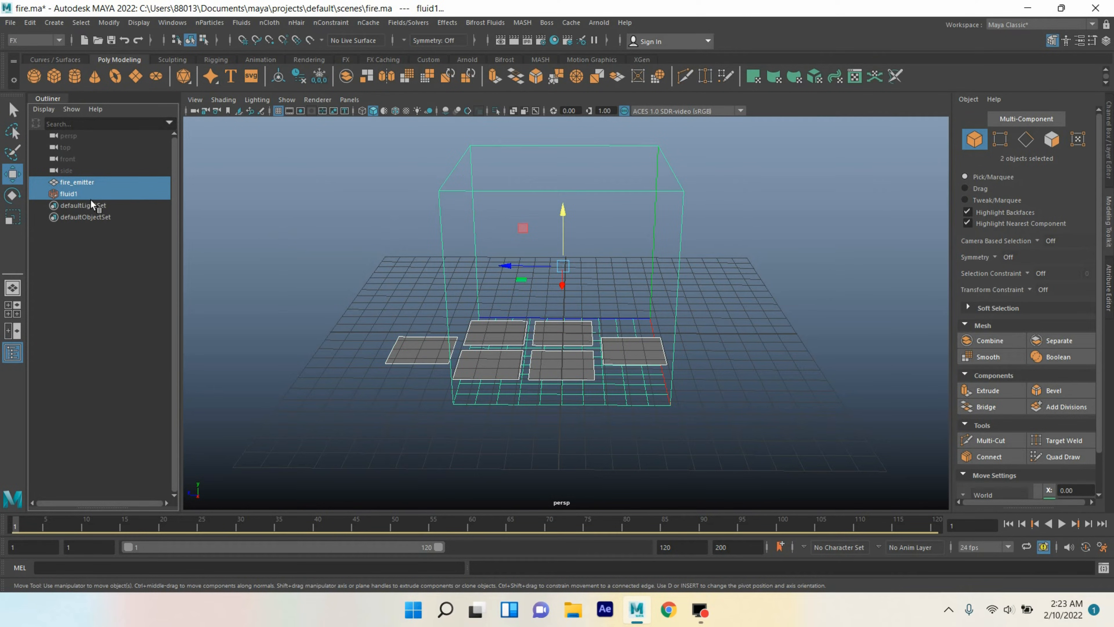
left_click(241, 22)
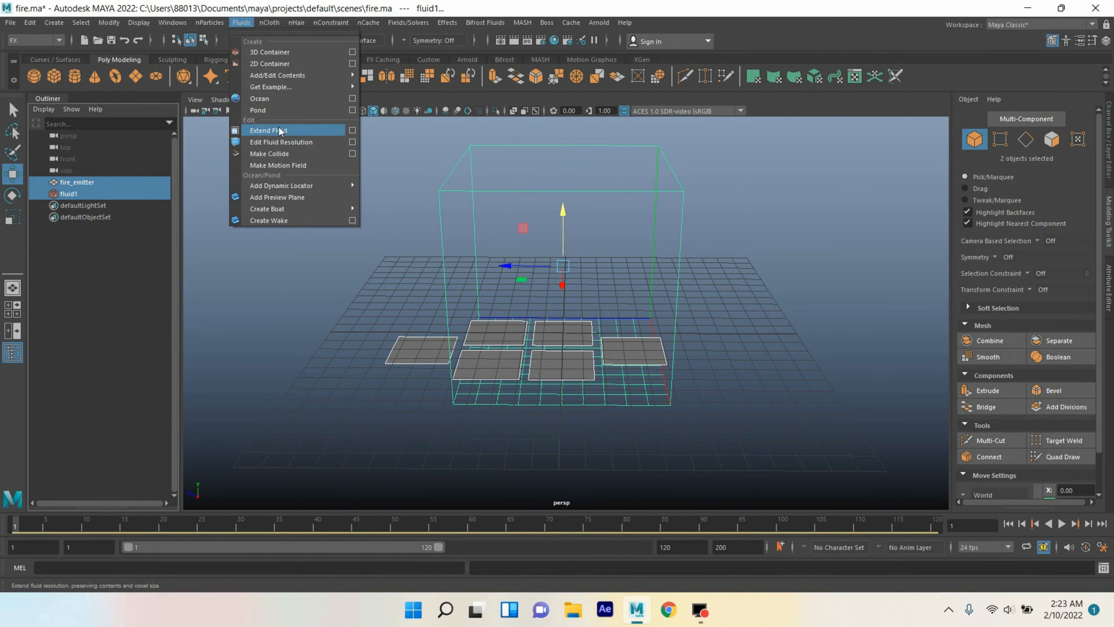
mouse_move(293, 77)
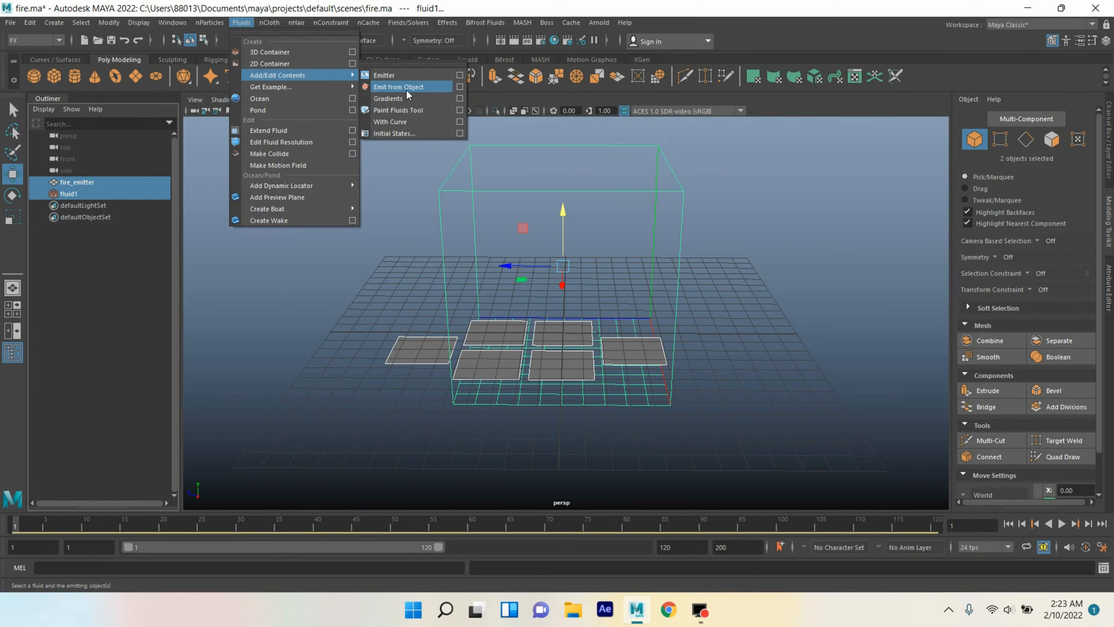
left_click(459, 90)
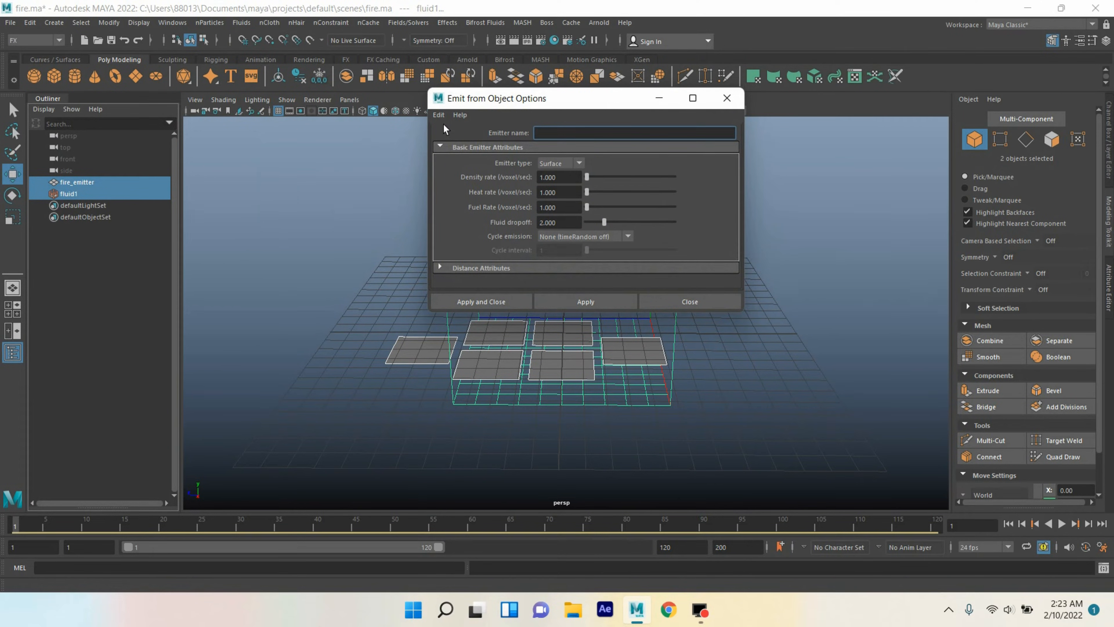
left_click(438, 114)
left_click(449, 136)
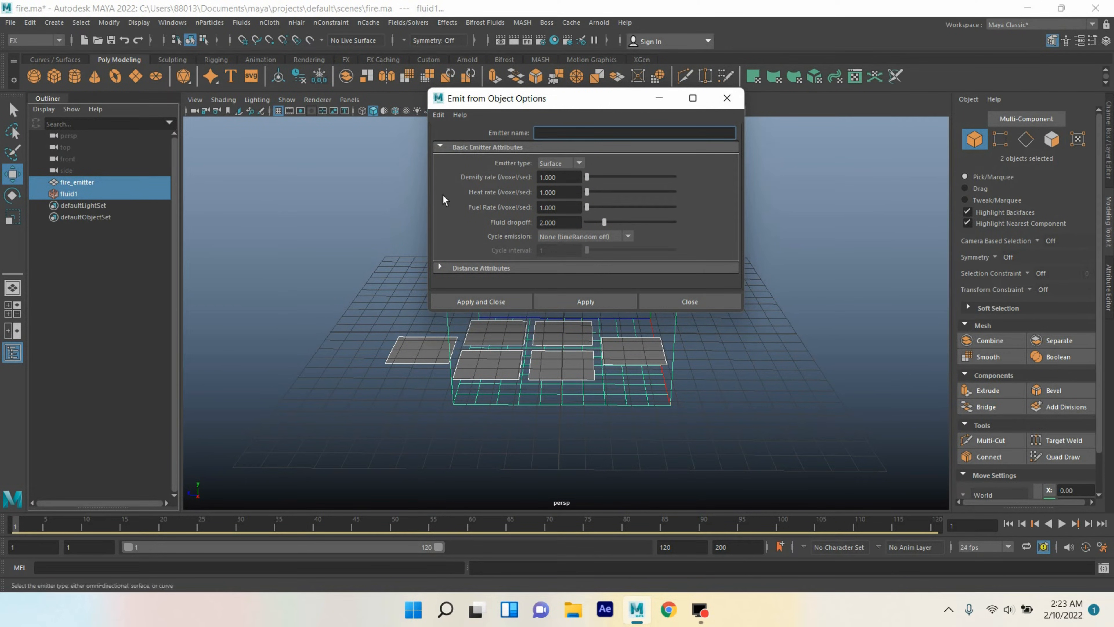
left_click(472, 306)
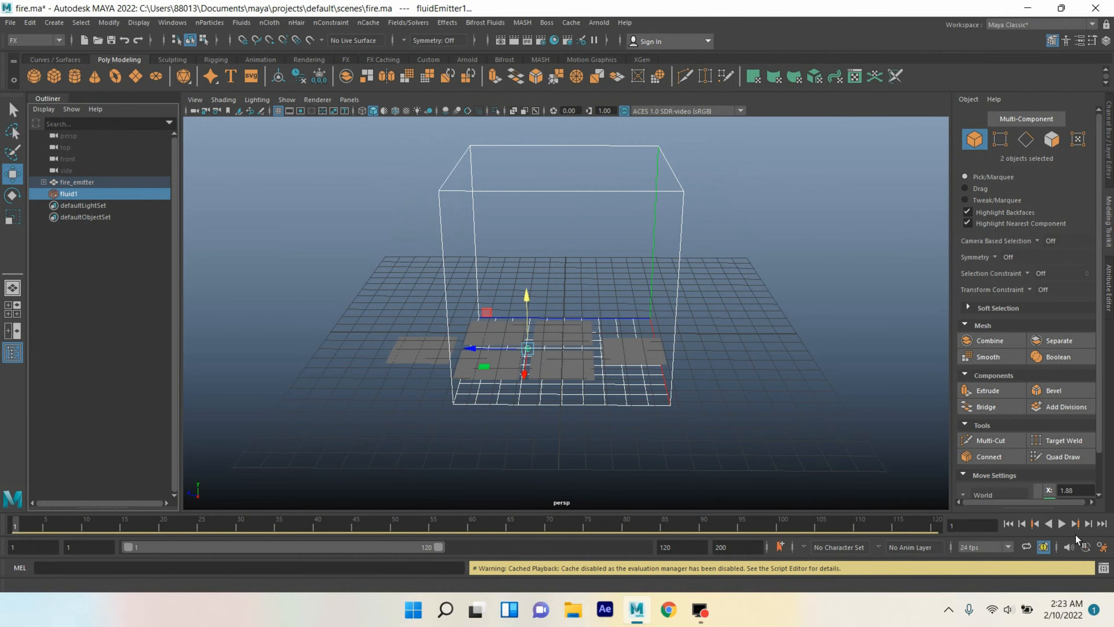
Step: Play back the smoke simulation and set the playback range's end frame to 250
left_click(1066, 529)
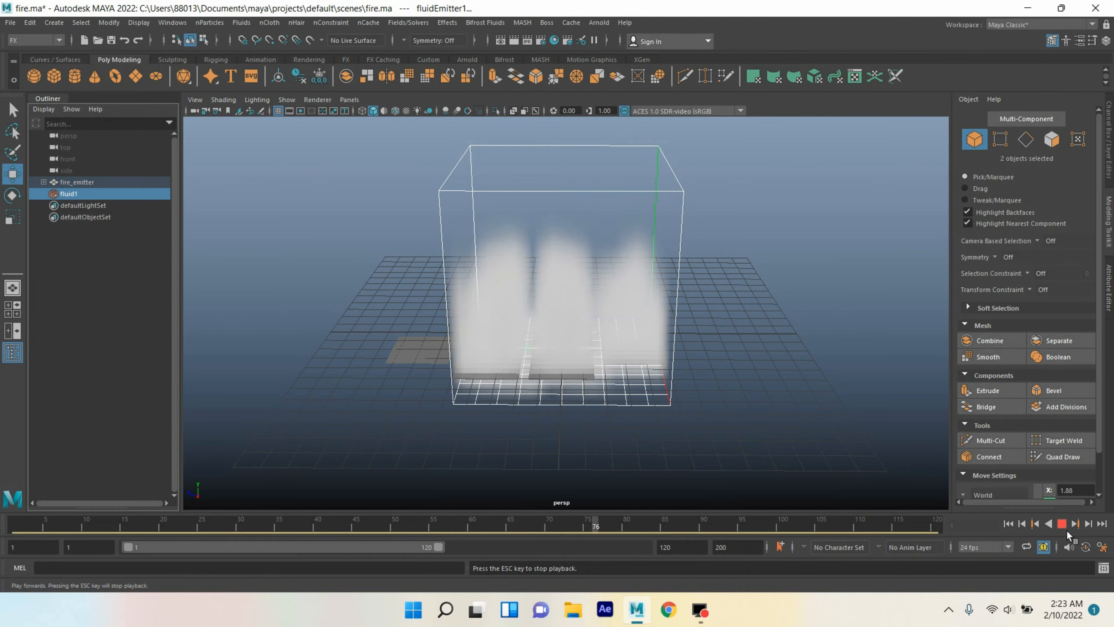
left_click(1066, 529)
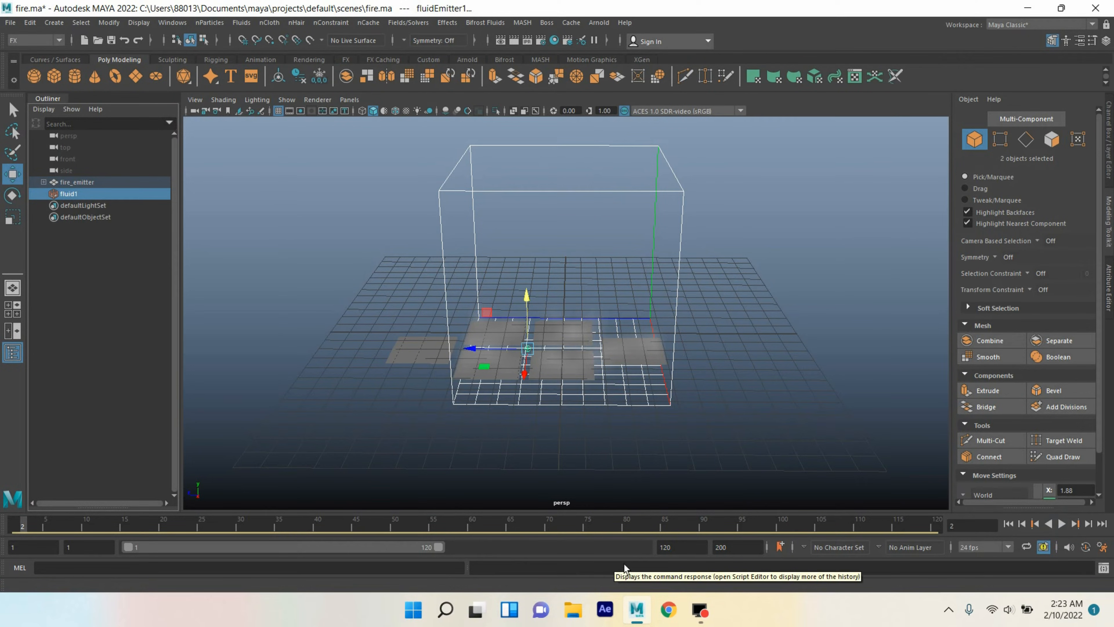
left_click(677, 546)
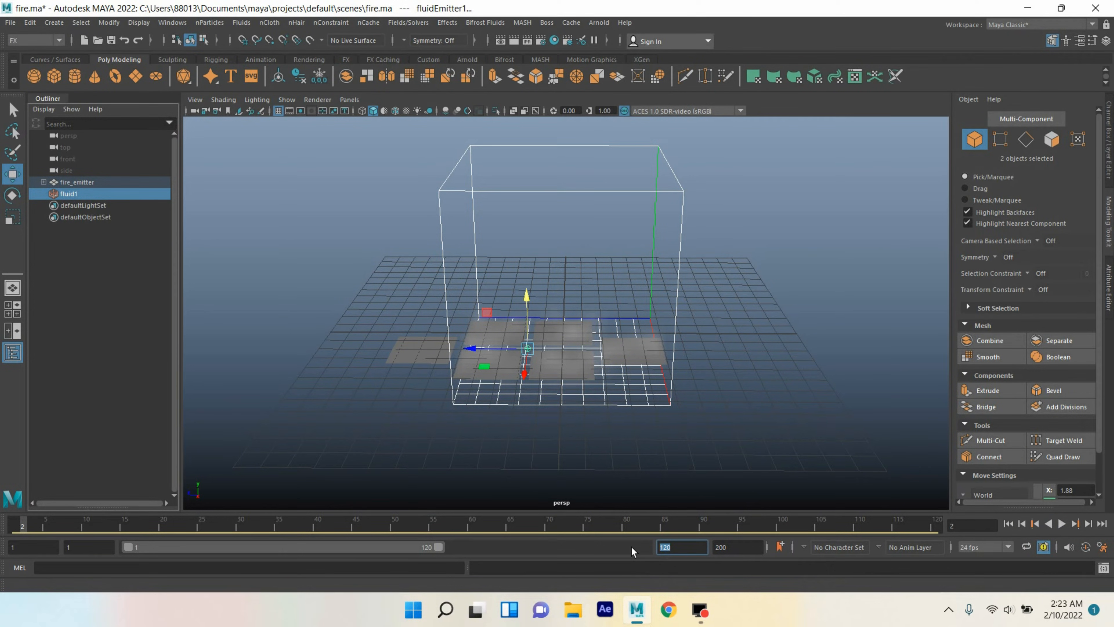
type("250")
key("Return")
Step: Set the fluid container's size to 20 by 20 by 30 and frame it in the view
left_click_drag(421, 203, 477, 242)
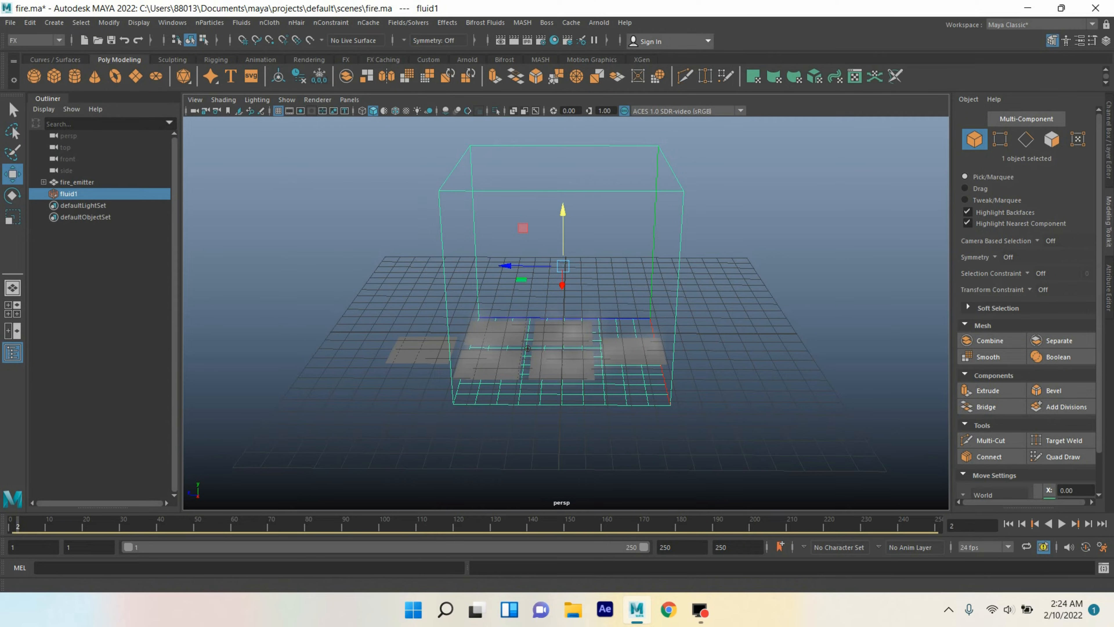
key("ctrl+a")
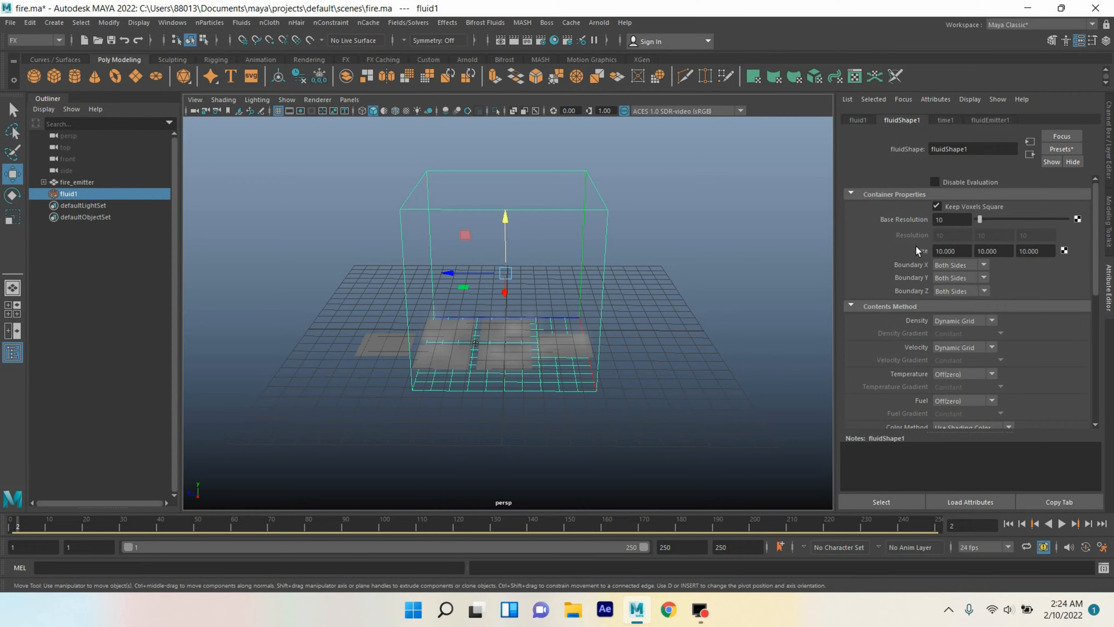
left_click(965, 250)
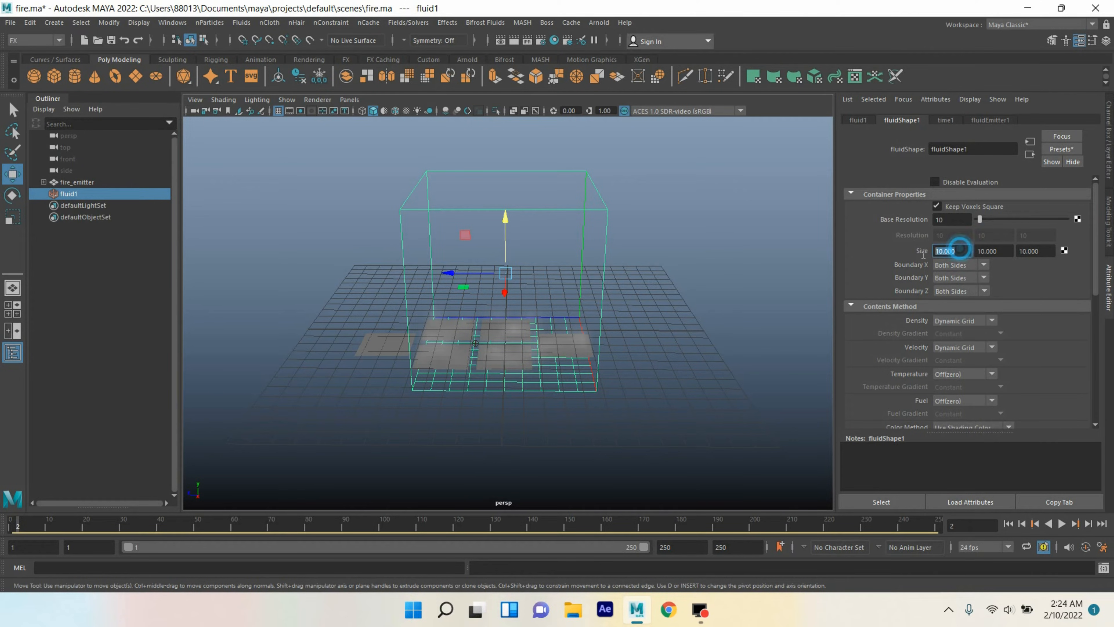
type("20")
key("Tab")
type("2")
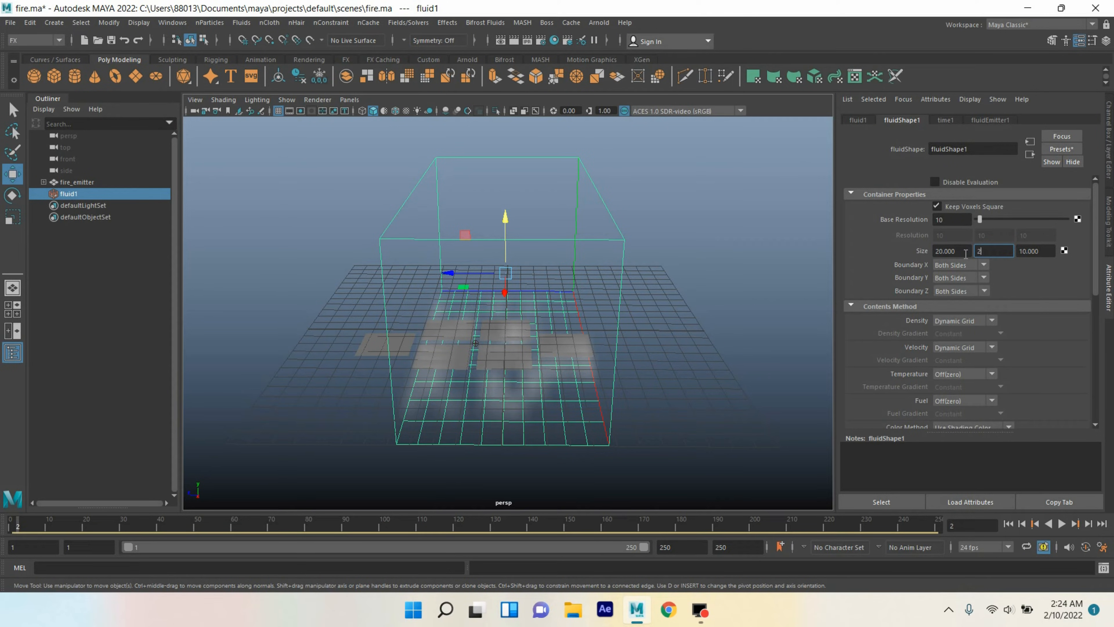
type("0")
key("Tab")
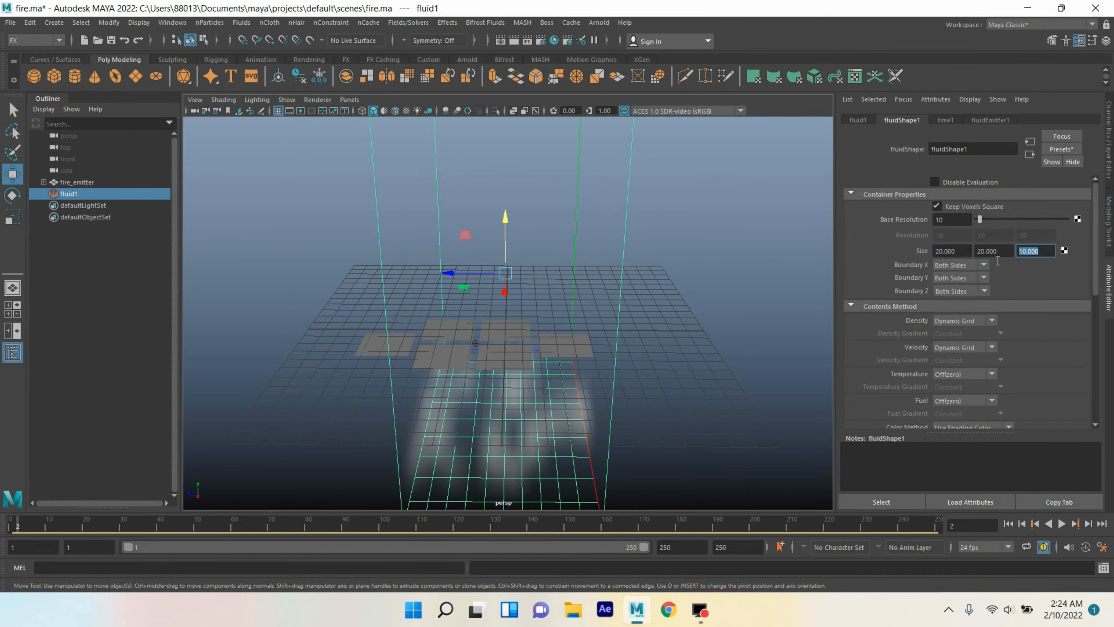
type("30")
key("Return")
key("f")
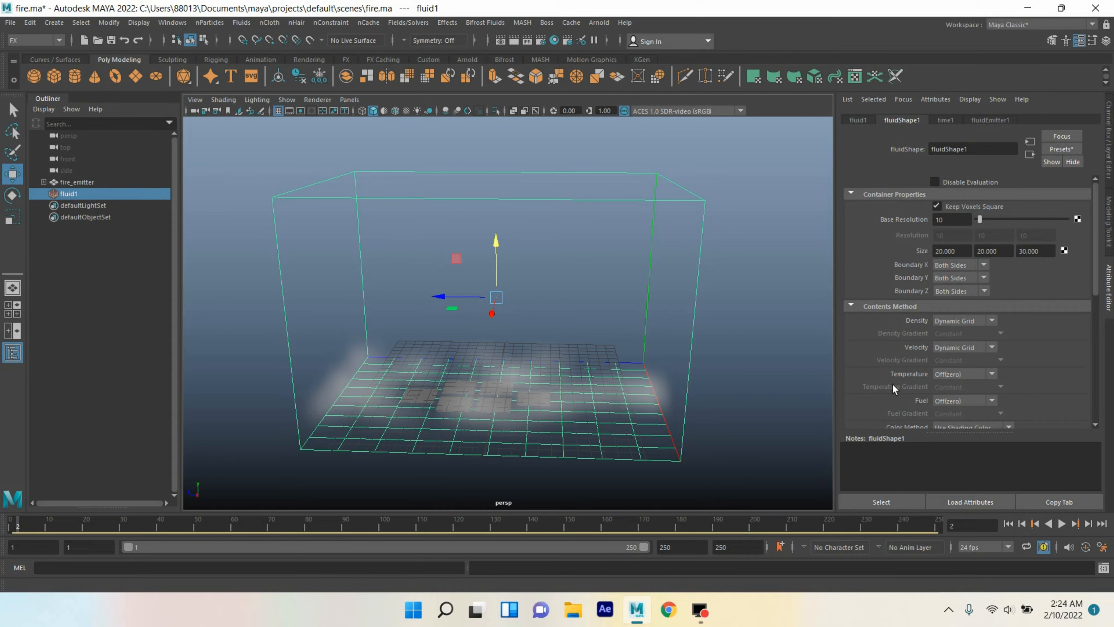
Step: Set the fluid's Temperature contents method to Dynamic Grid and its dynamic simulation Damp to 0.026
left_click(956, 378)
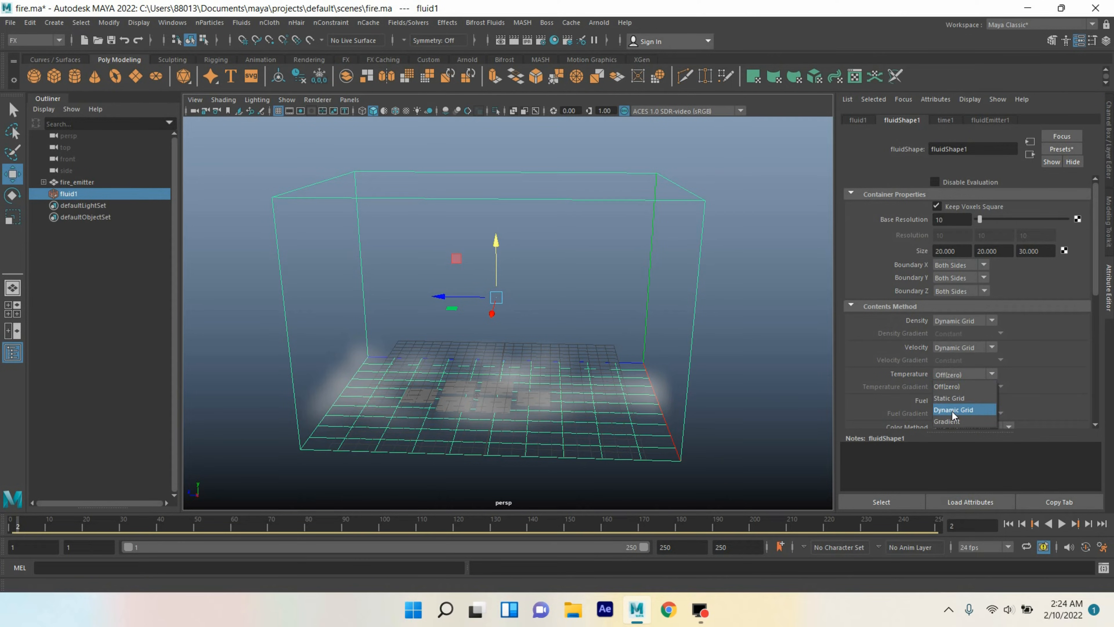
left_click(957, 410)
scroll(888, 391, "down", 5)
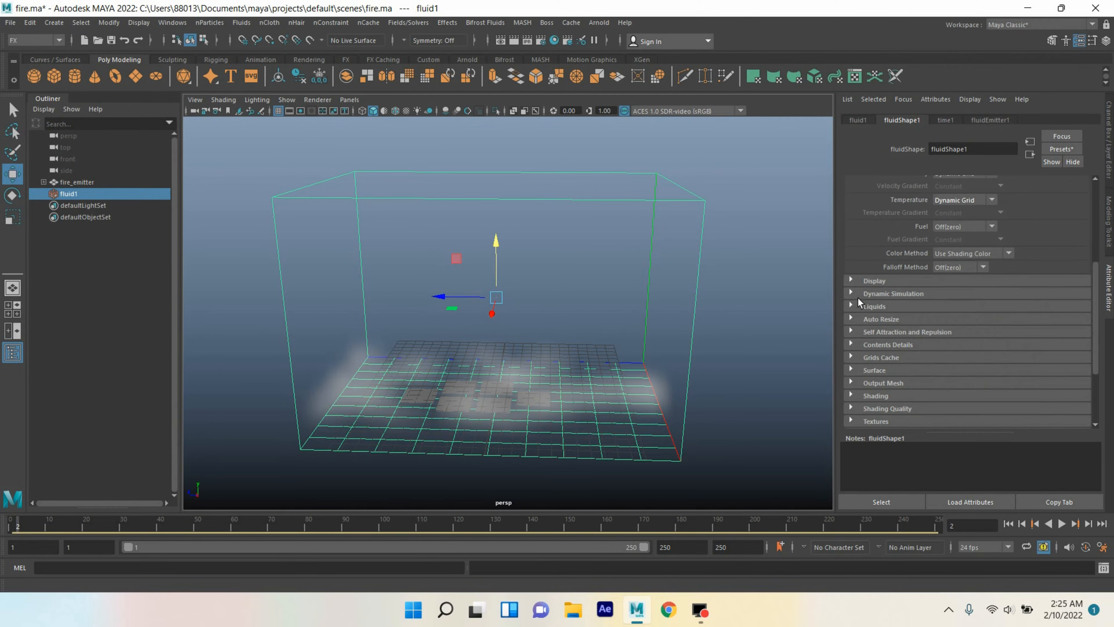
left_click(858, 295)
scroll(883, 338, "down", 1)
double_click(938, 318)
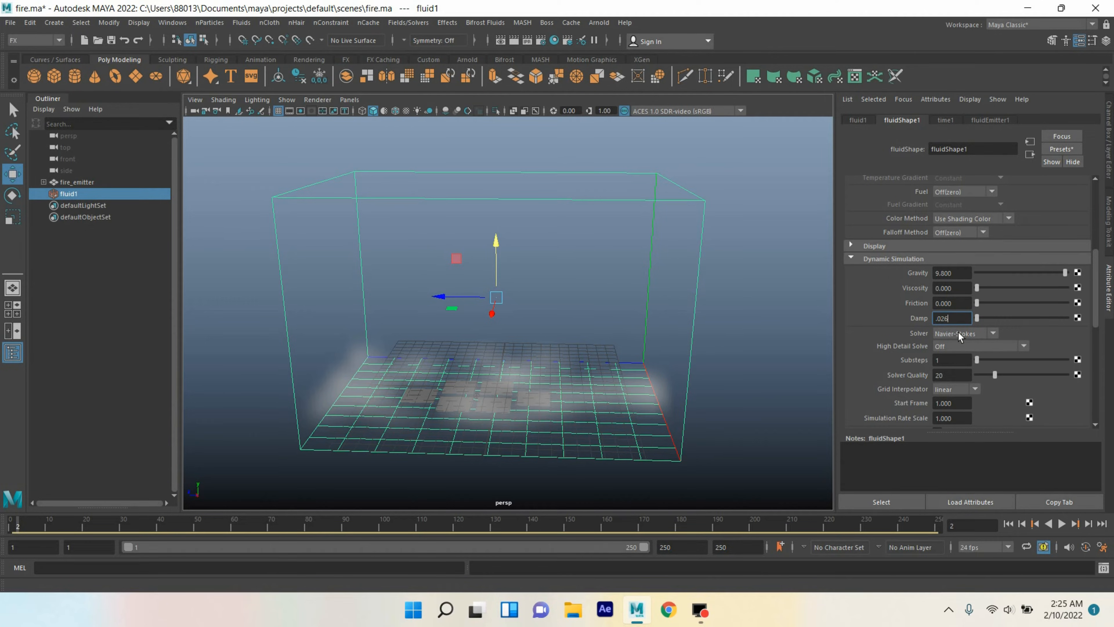
key("Return")
Step: In the fluid's dynamic simulation, set High Detail Solve to All Grids, Substeps to 2 and Solver Quality to 155, and enable Emit In Substeps
left_click(959, 346)
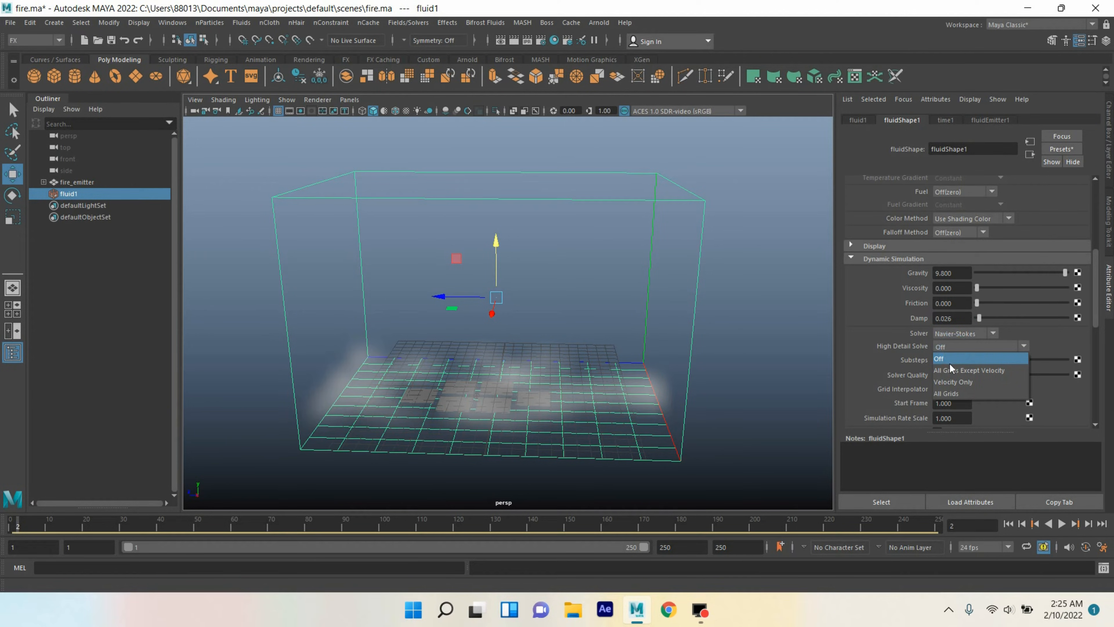
left_click(949, 390)
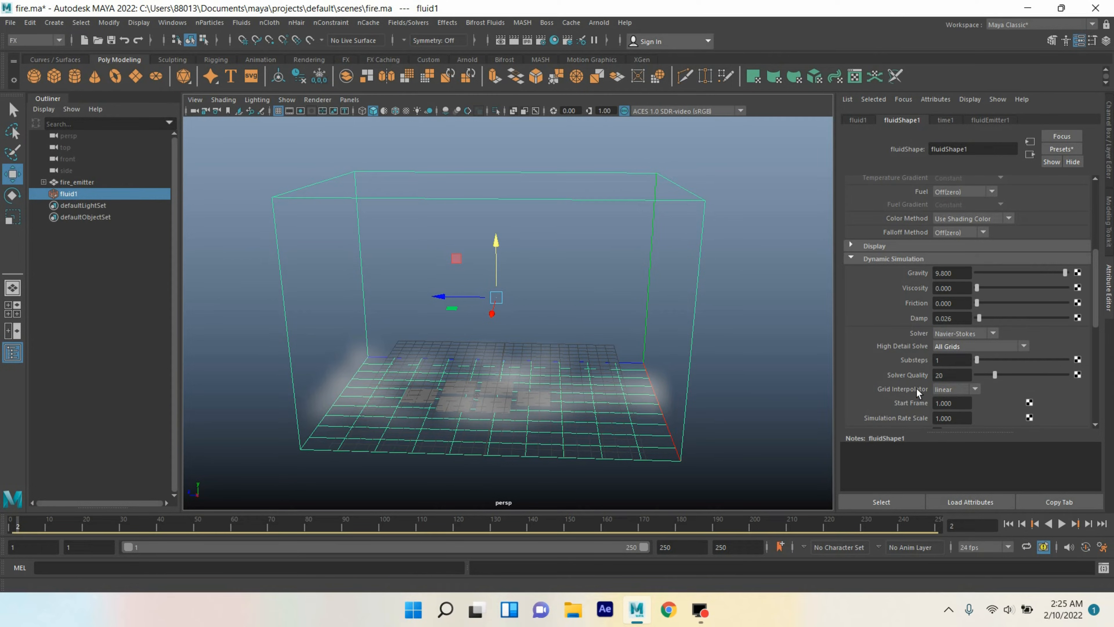
left_click(958, 360)
key("Tab")
key("Return")
scroll(948, 362, "down", 3)
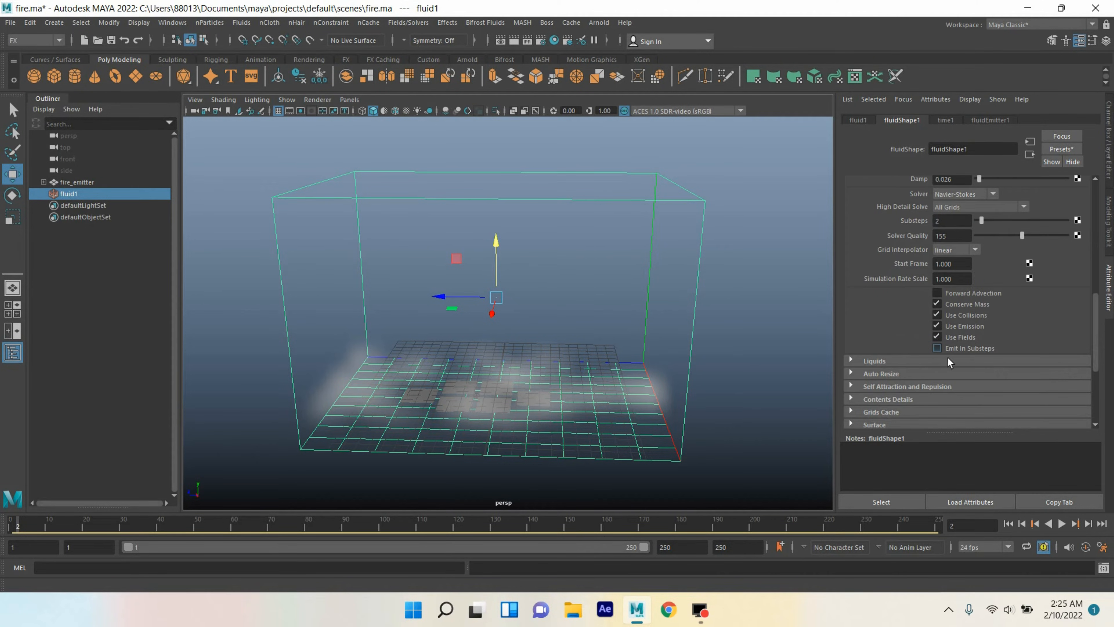
left_click(937, 348)
scroll(921, 340, "down", 1)
left_click(855, 340)
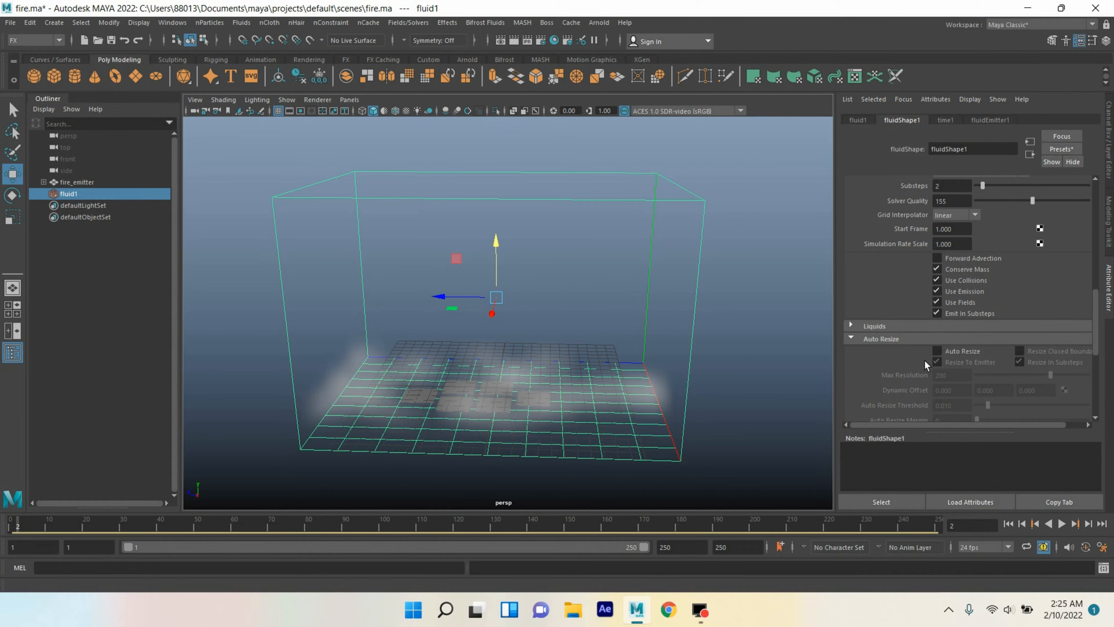
left_click(871, 338)
Step: In the fluid's Density contents details, set Buoyancy to 3.5, Dissipation to 0.78 and Gradient Force to 20
scroll(857, 300, "down", 2)
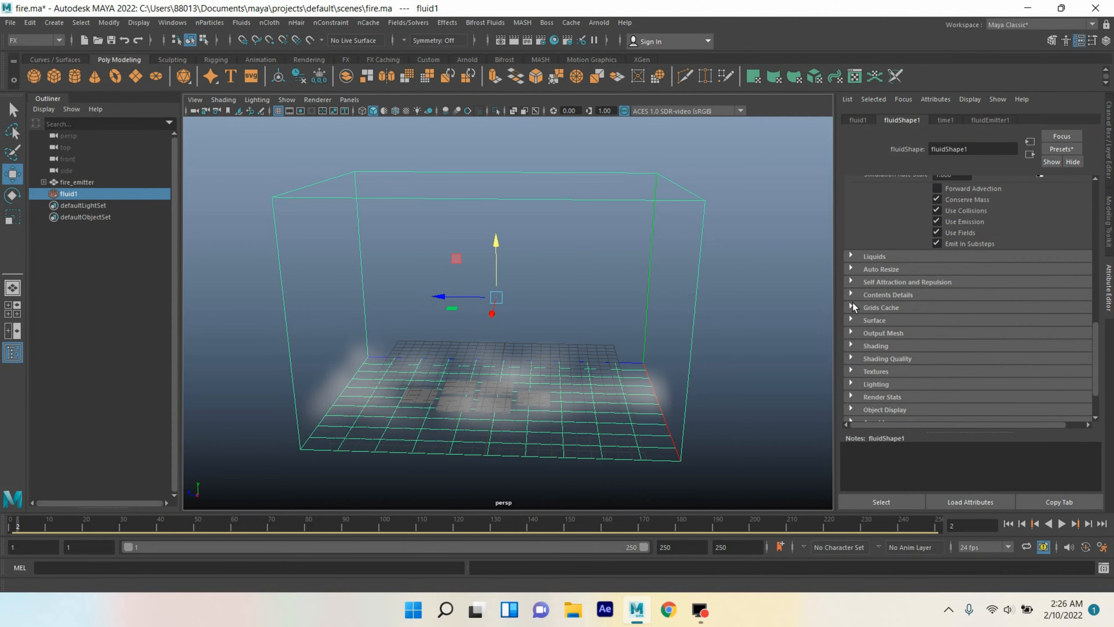
left_click(857, 301)
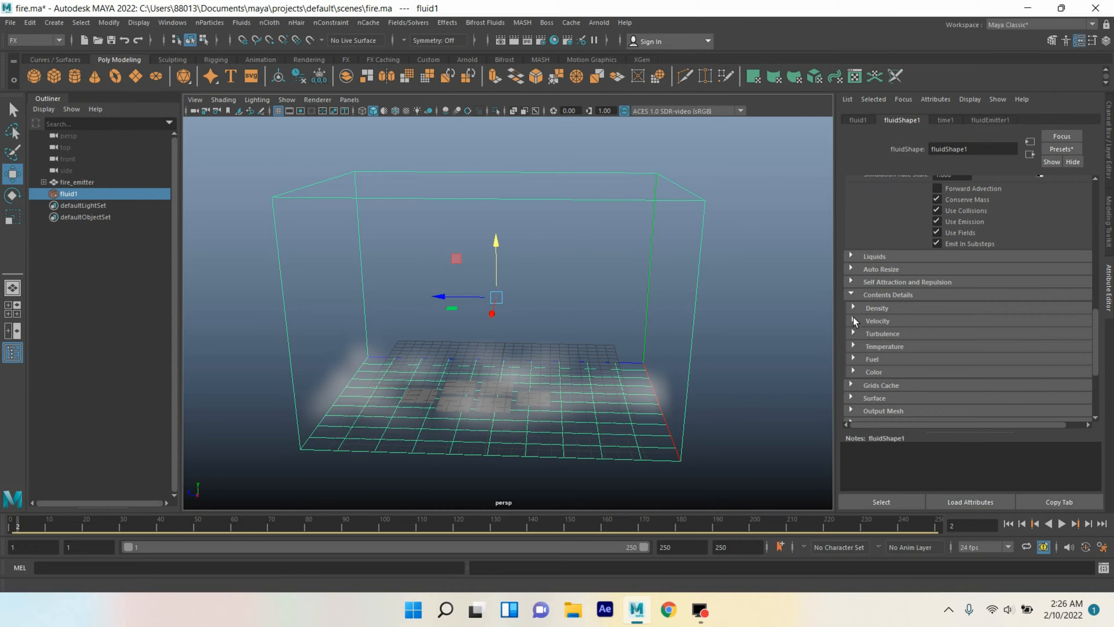
left_click(856, 309)
double_click(943, 337)
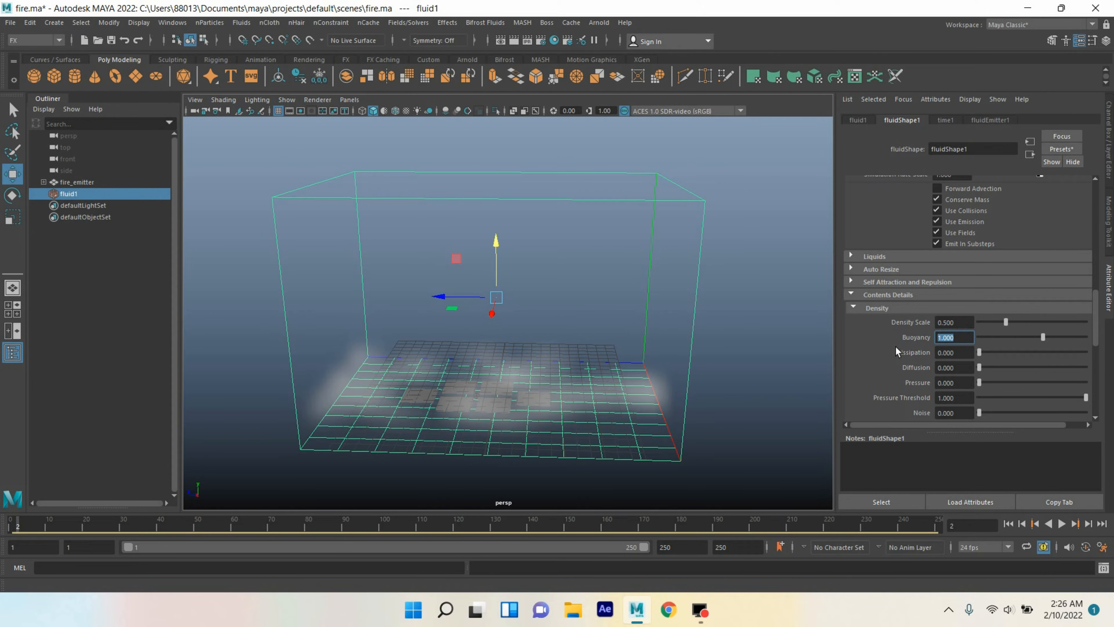
type("3.5")
key("Tab")
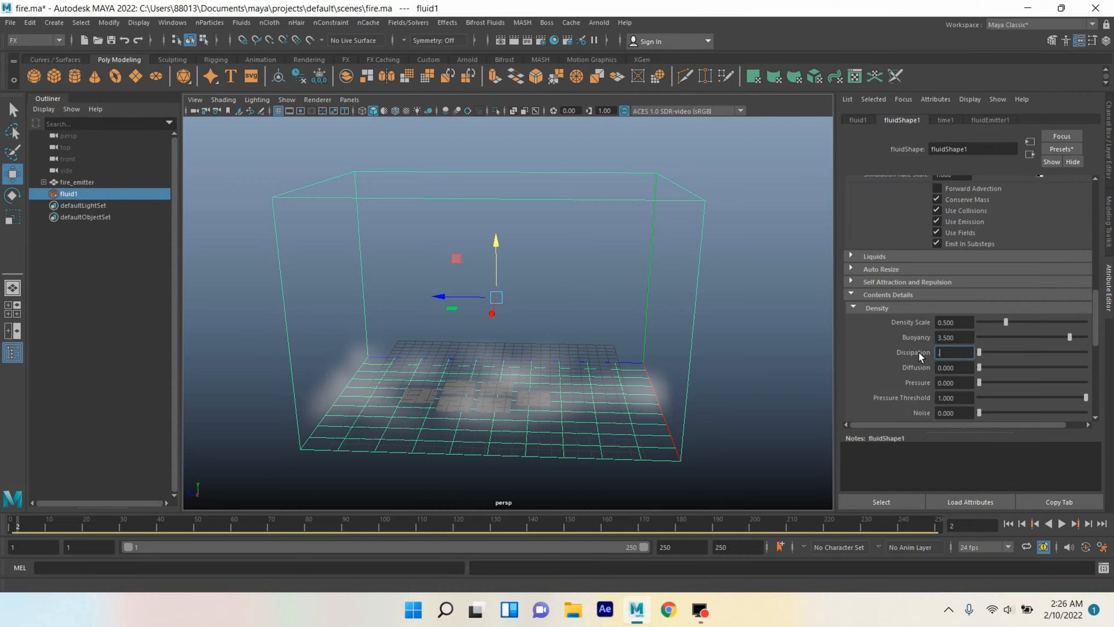
type(".78")
key("Tab")
key("Tab")
key("Tab")
key("Tab")
key("Tab")
key("Tab")
key("Tab")
type("20")
key("Return")
Step: Play back the smoke simulation from the first frame to check the new density settings
left_click(1007, 523)
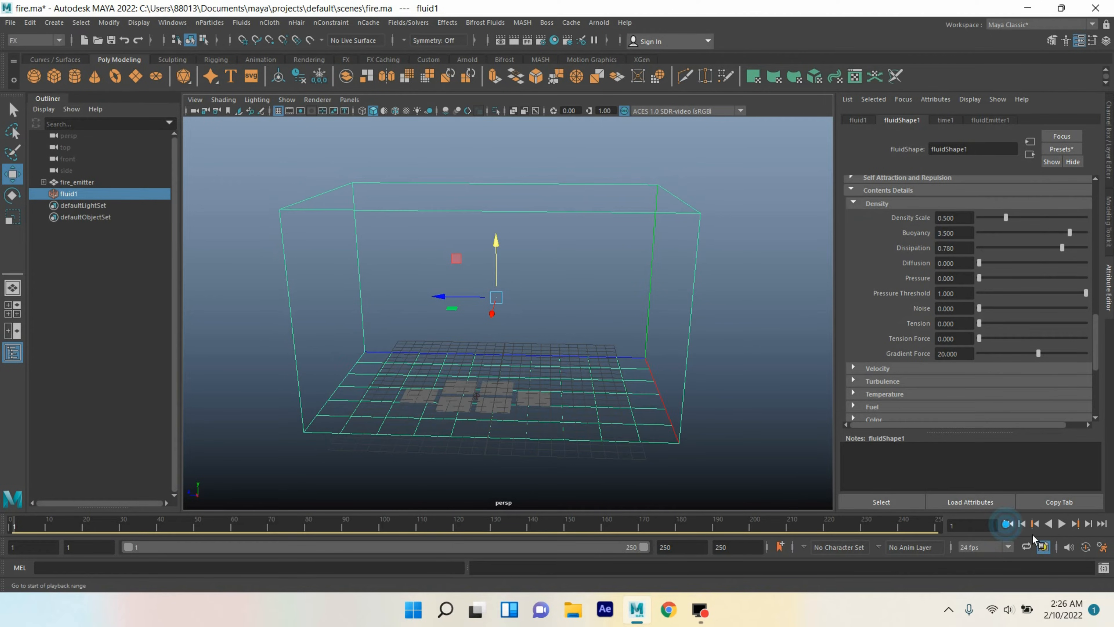
left_click(1067, 529)
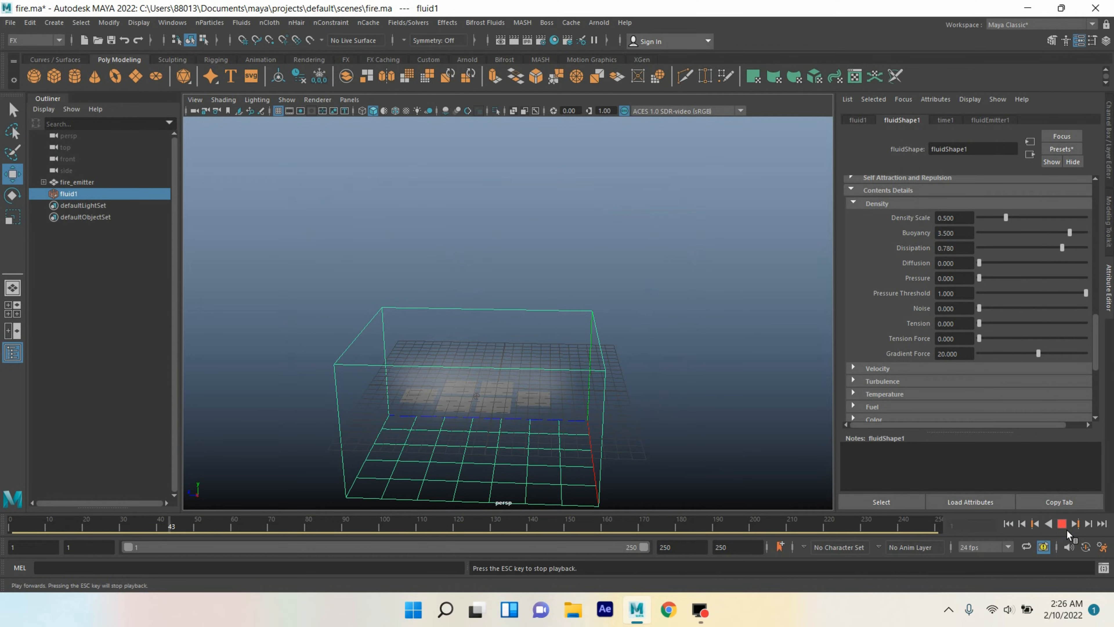
left_click(1066, 530)
Step: Set the fluid container's Base Resolution to 50 and replay the simulation from the first frame
left_click_drag(958, 219, 910, 225)
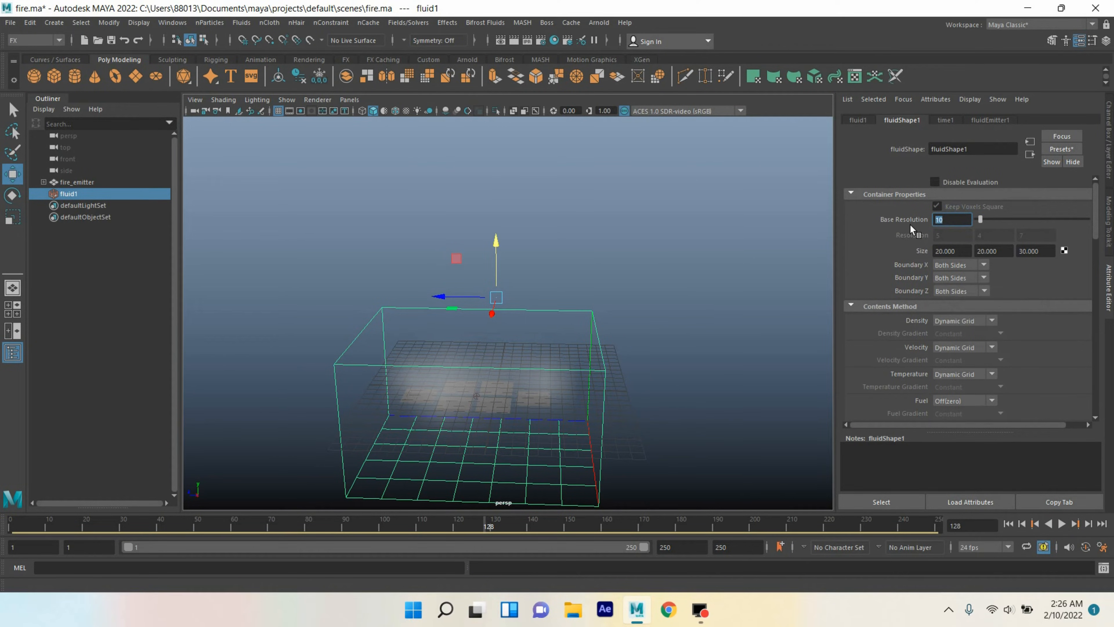
type("50")
key("Return")
left_click(1008, 525)
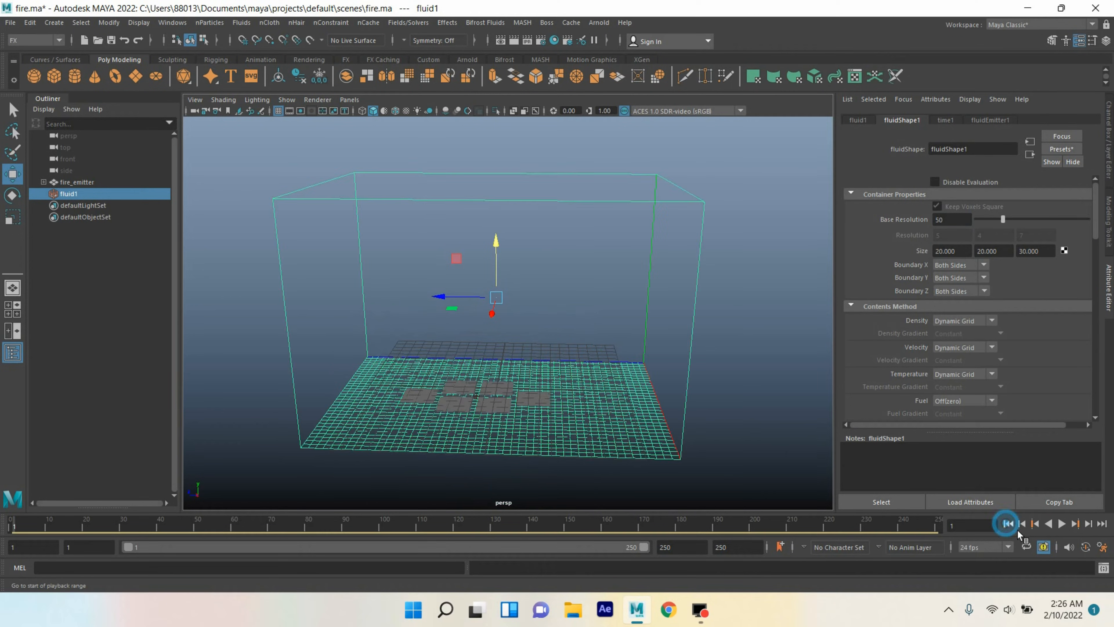
left_click(1064, 526)
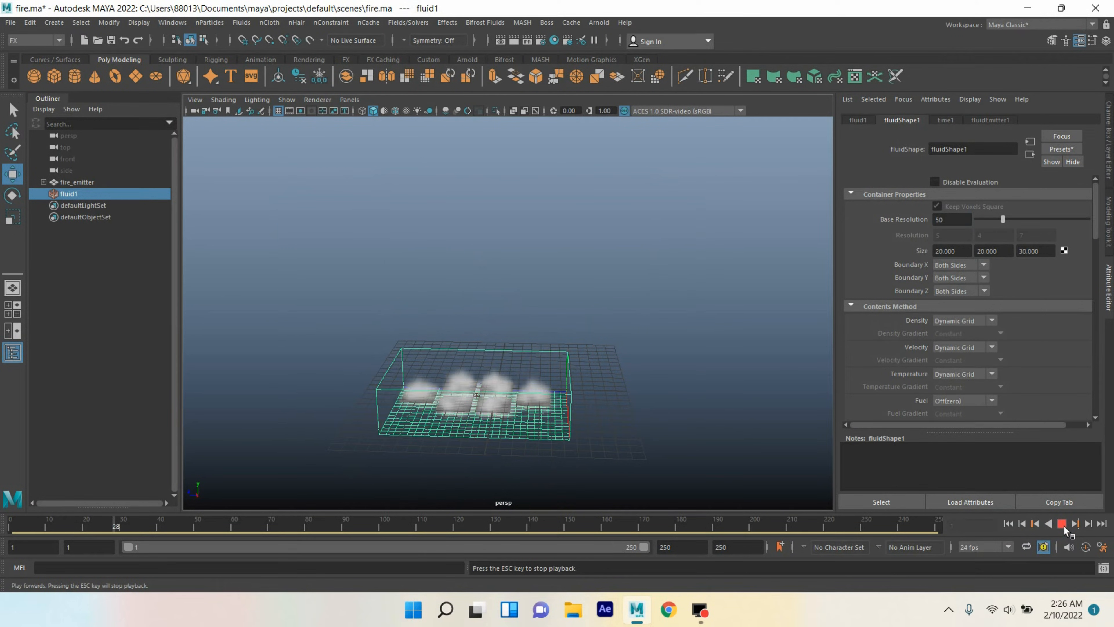
left_click(1063, 526)
Step: Set the Swirl in the fluid's Velocity contents details to 2
scroll(865, 337, "down", 10)
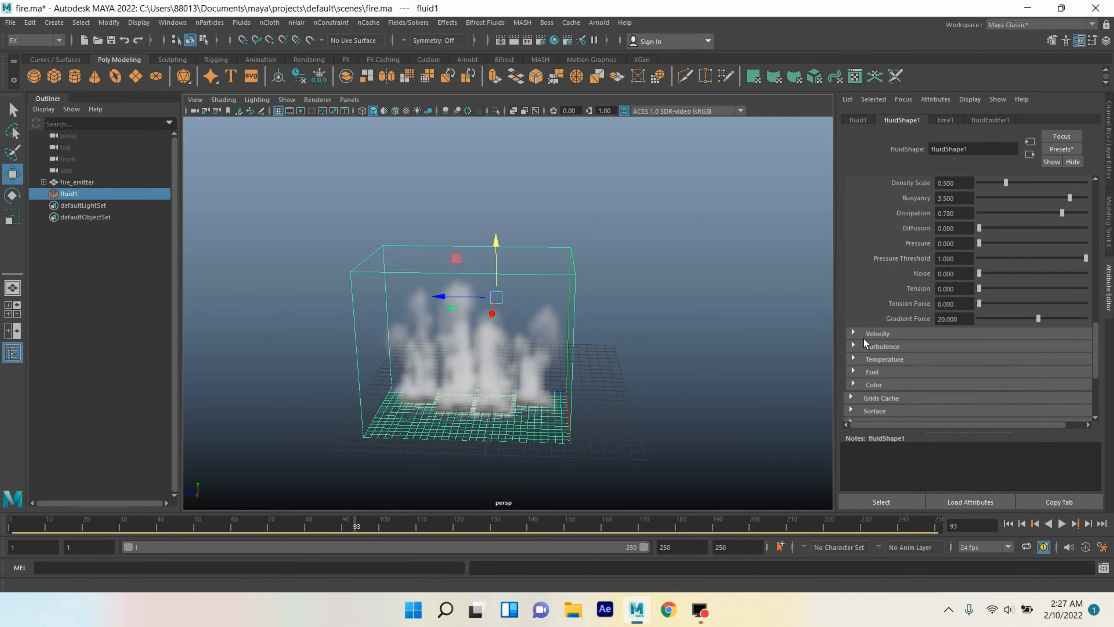
left_click(860, 335)
left_click(953, 363)
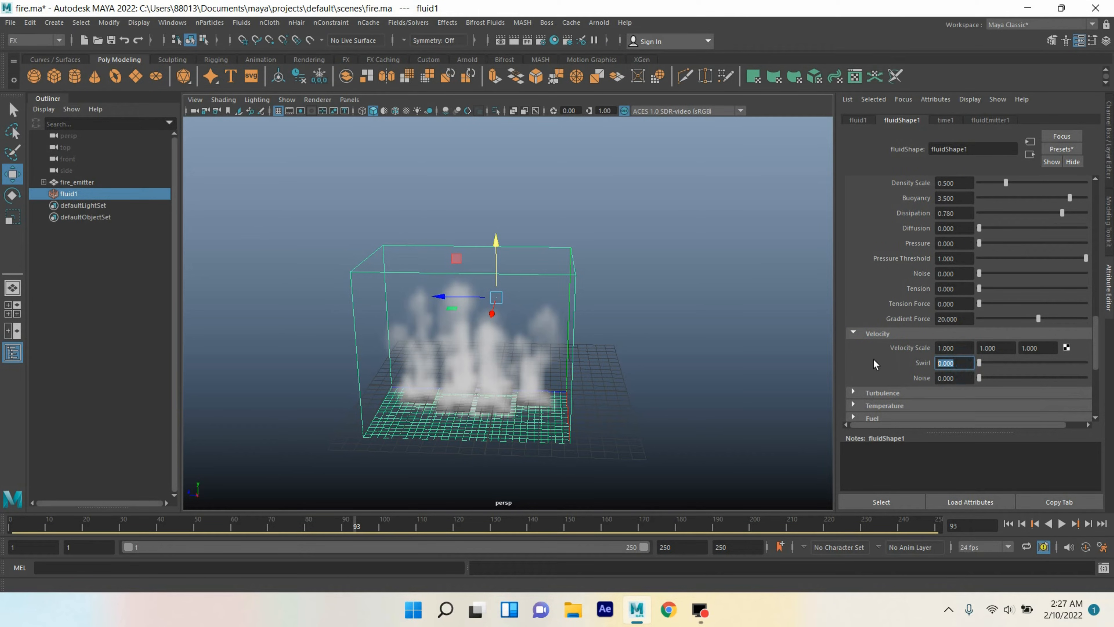
type("2")
key("Return")
Step: In the fluid's Temperature details, set Temperature Scale to 2.3, Buoyancy to 28 and Dissipation to 1.2
scroll(868, 351, "down", 3)
left_click(855, 336)
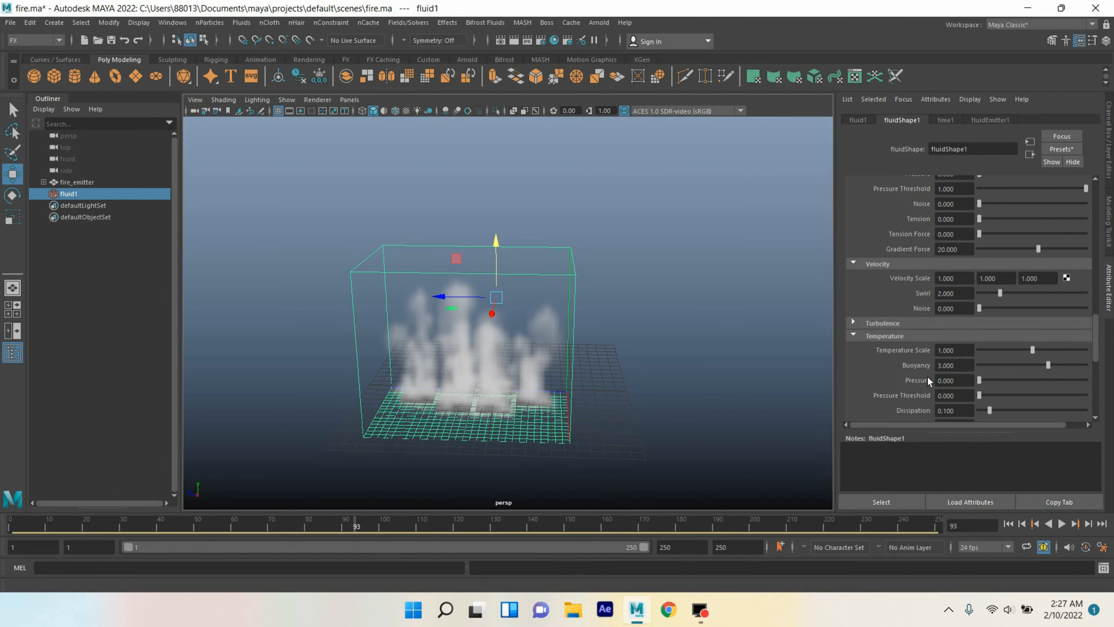
left_click(968, 355)
type("2.3")
key("Tab")
type("28")
key("Tab")
key("Tab")
key("Tab")
type("1.2")
key("Tab")
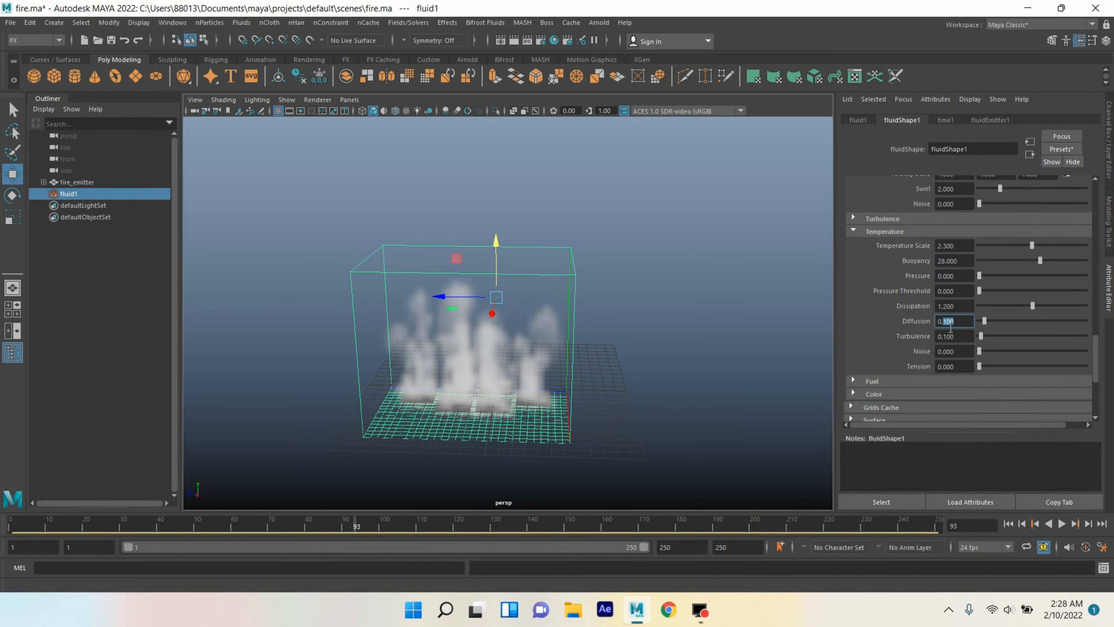
Step: Set the fluid temperature's Diffusion to 0.016, Turbulence to 18 and Noise to 2
type("016")
key("Tab")
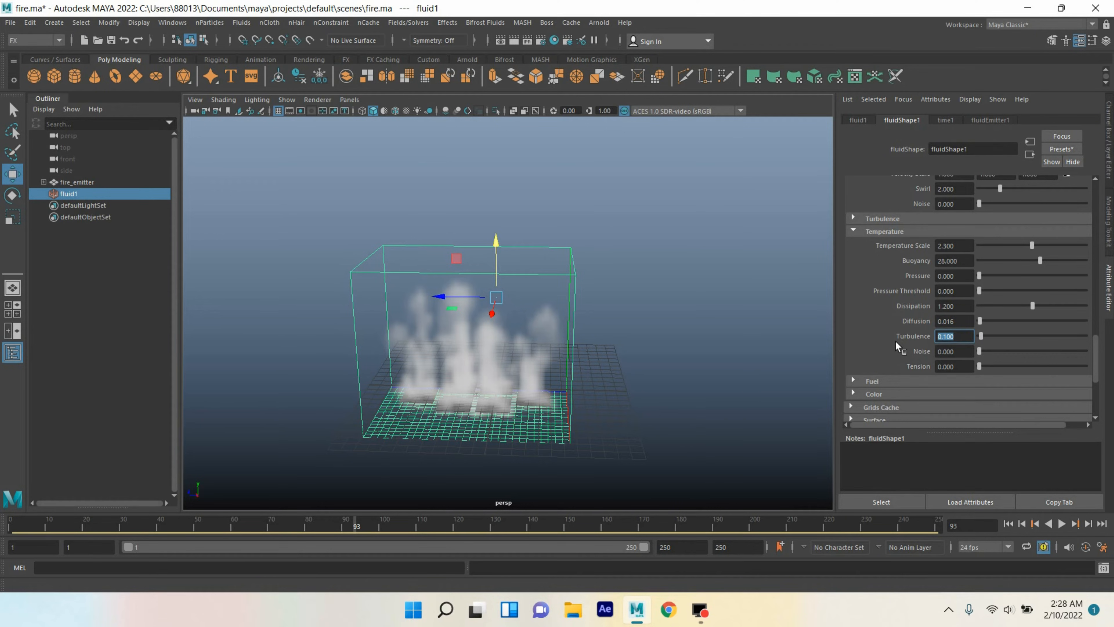
type("18")
key("Tab")
type("2")
key("Return")
scroll(857, 363, "down", 3)
left_click(856, 360)
left_click(942, 373)
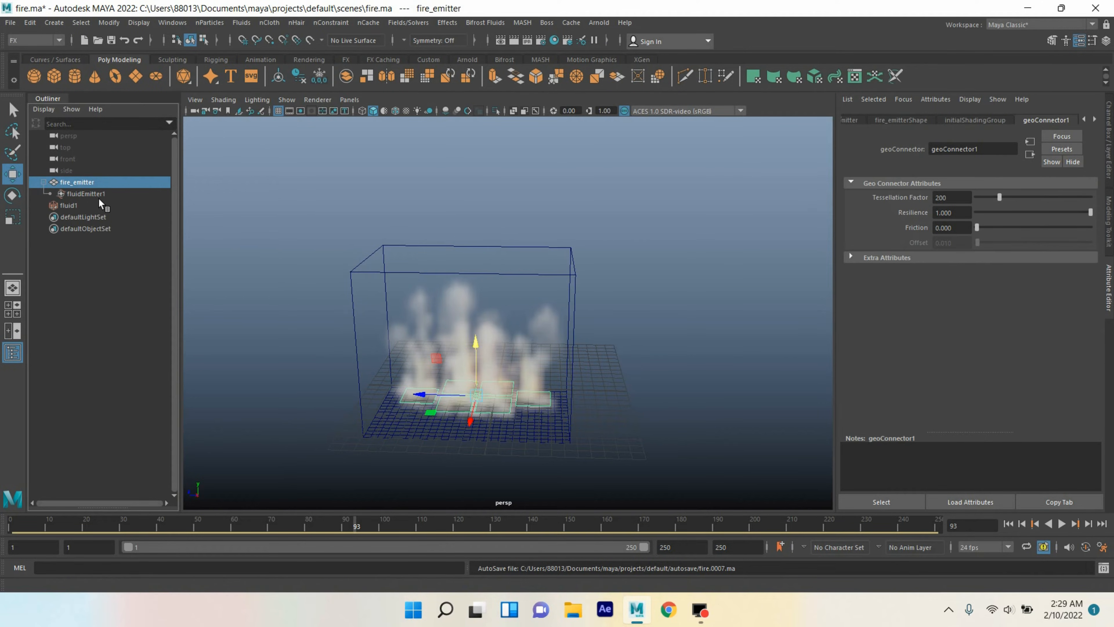
Step: Raise the Rate (Percent) of fluidEmitter1 and set its Fuel Method to No Emission
left_click(91, 199)
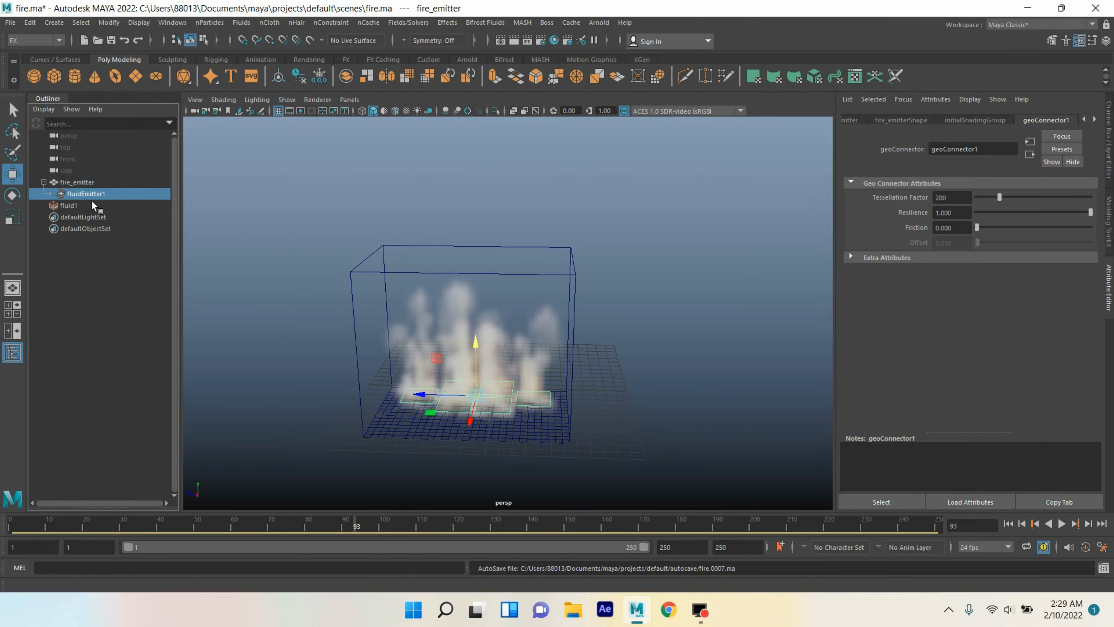
scroll(882, 285, "down", 2)
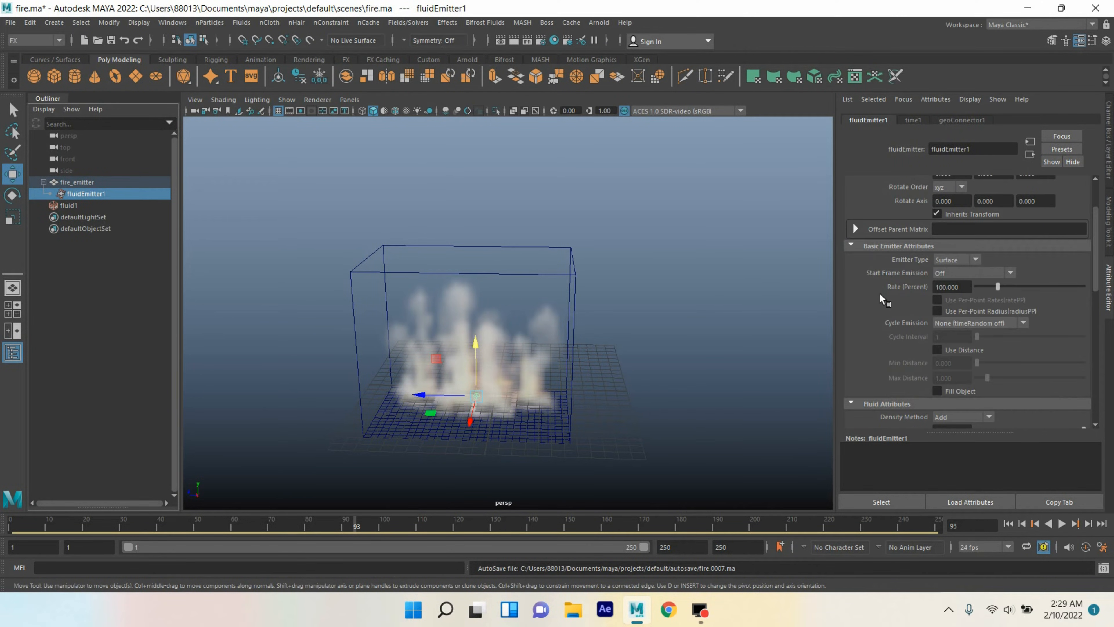
left_click_drag(1000, 288, 1083, 287)
left_click(851, 246)
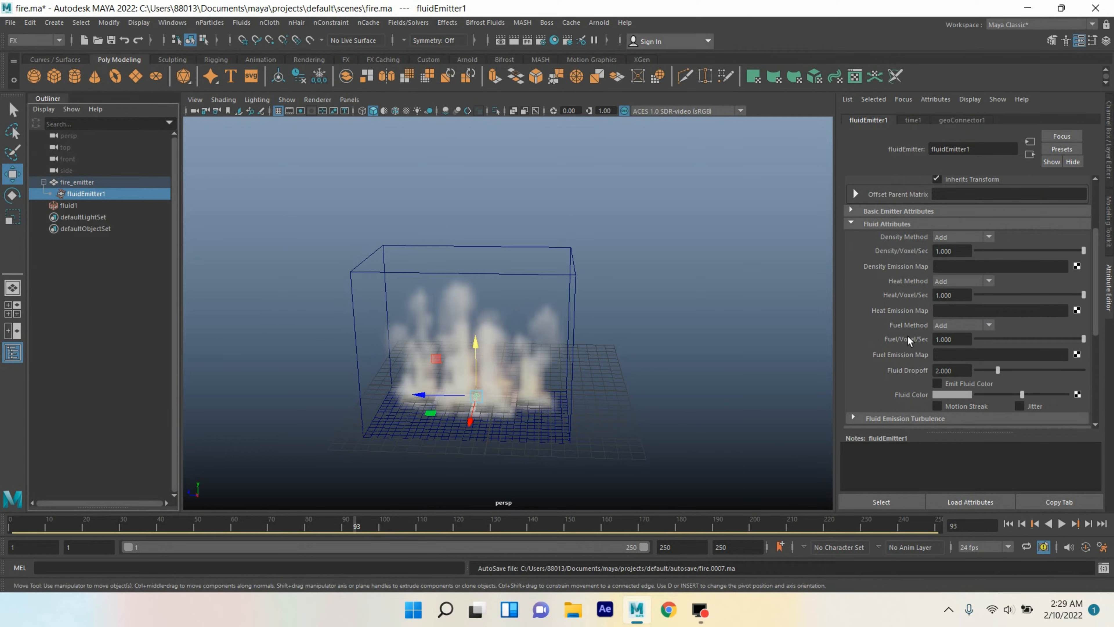
left_click(962, 325)
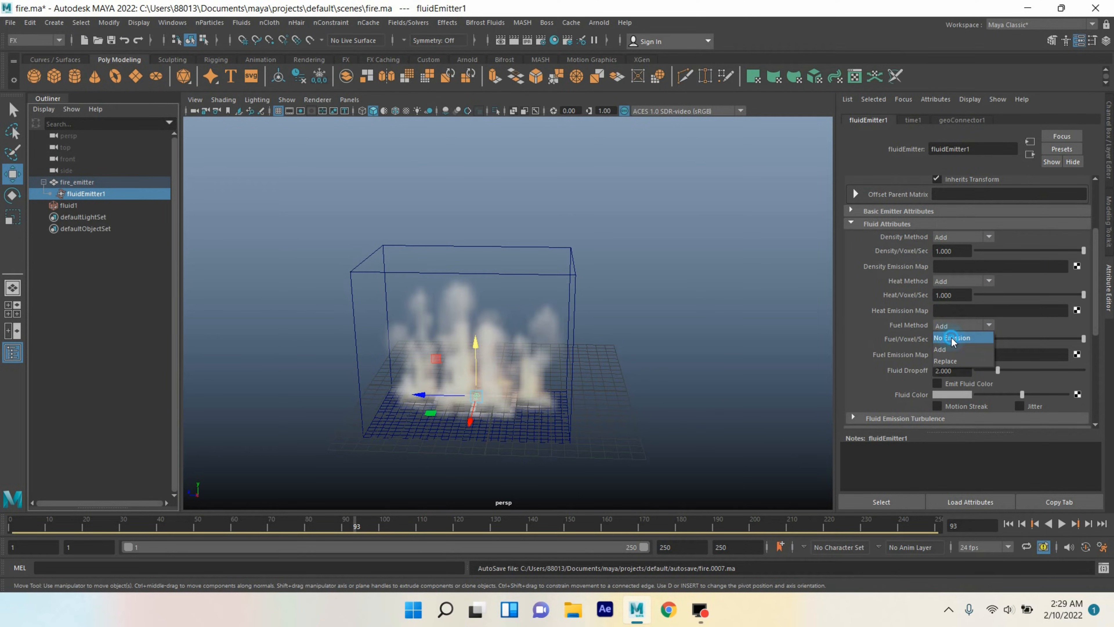
left_click(951, 338)
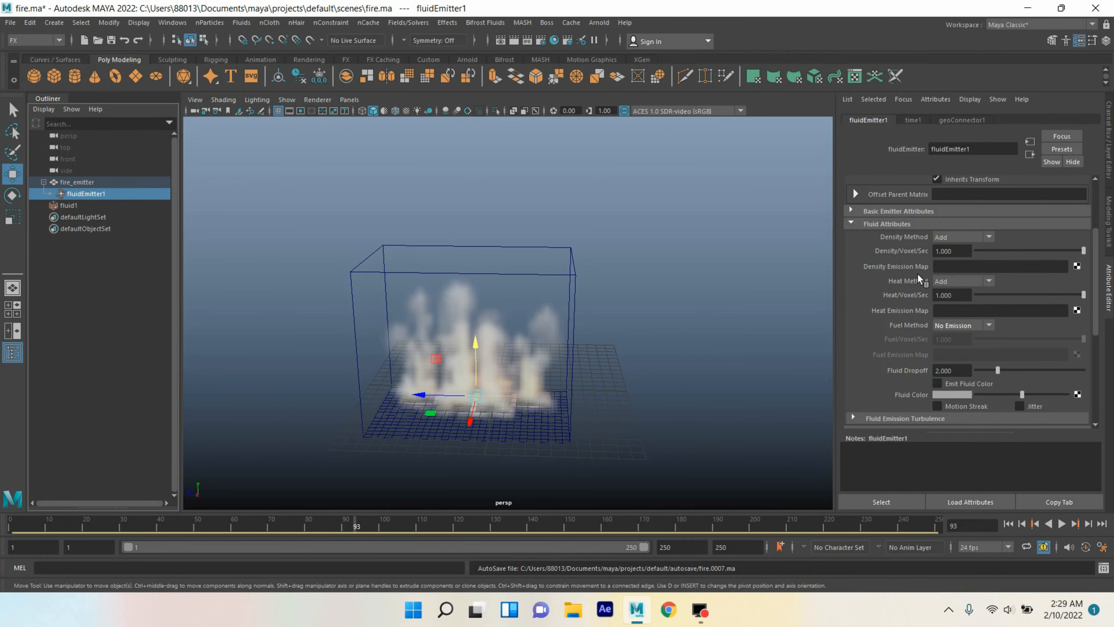
Step: Map texture.jpg from the Desktop to the emitter's Density Emission Map as a file texture and enable Jitter
left_click(1076, 266)
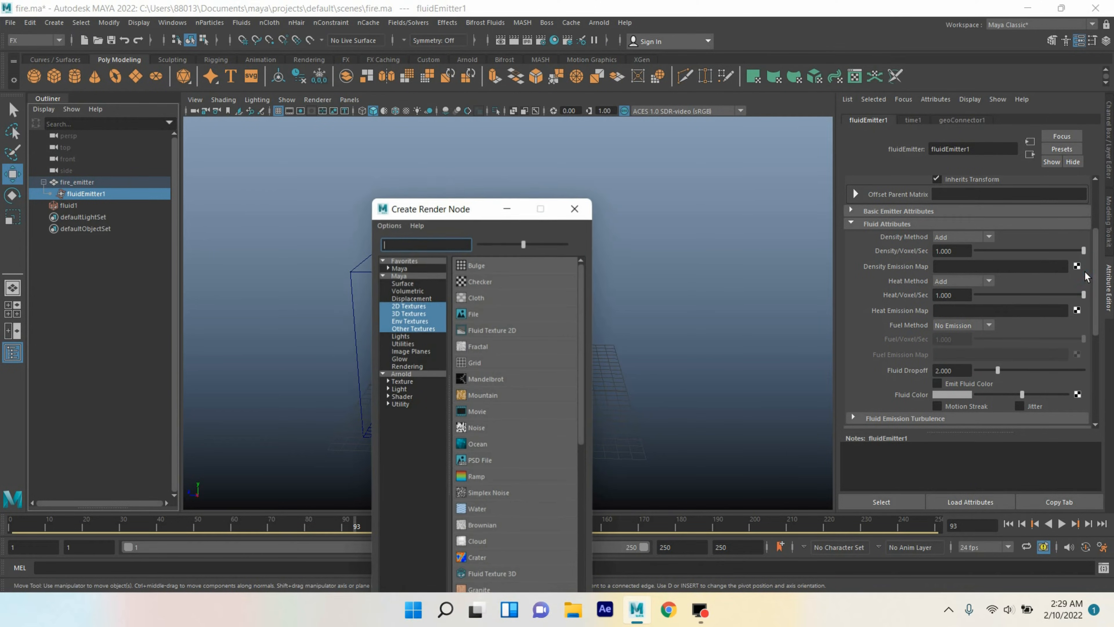
left_click(504, 319)
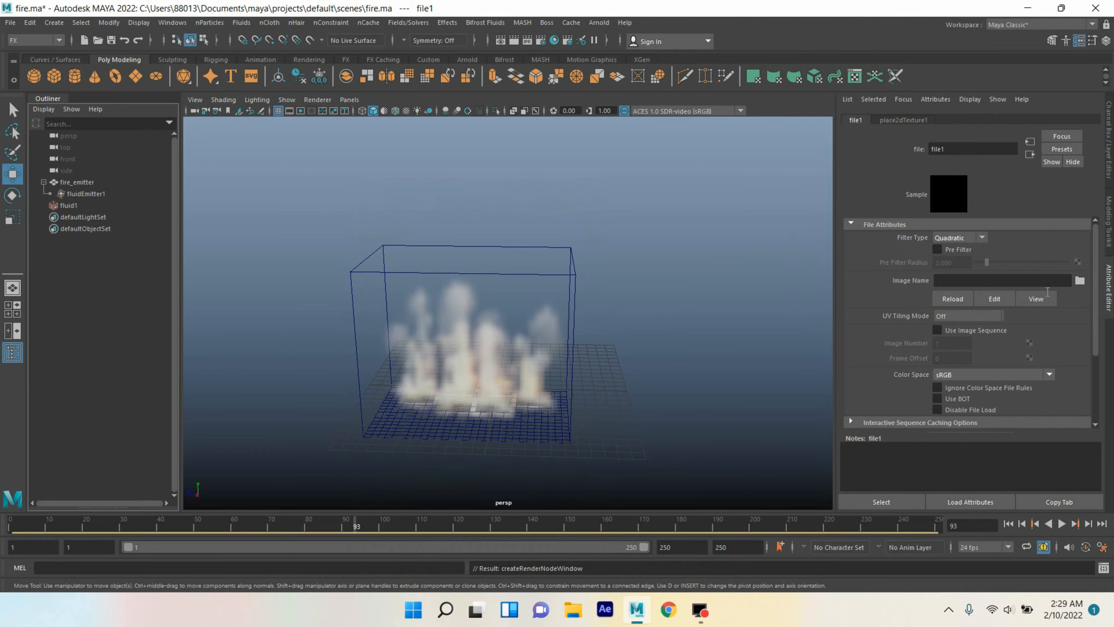
left_click(1077, 282)
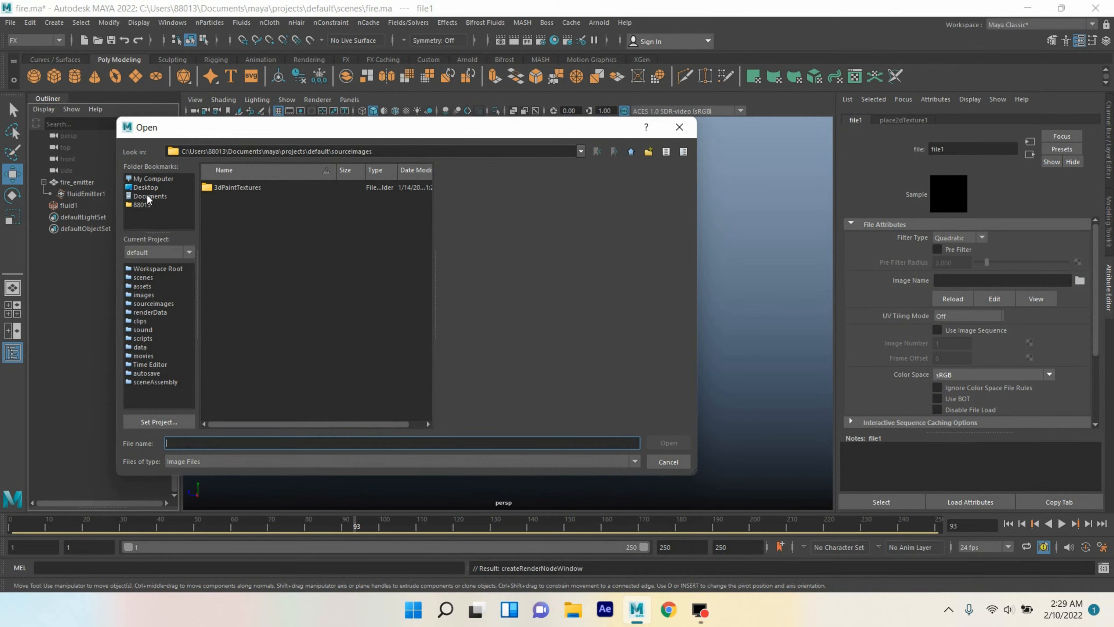
left_click(145, 187)
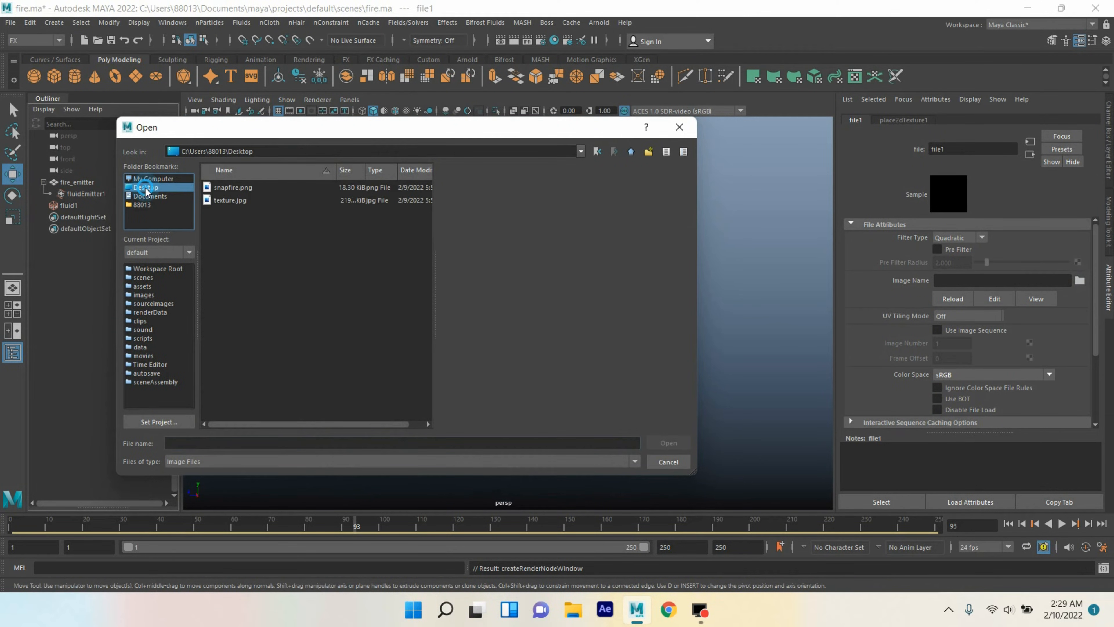
left_click(231, 188)
left_click(227, 202)
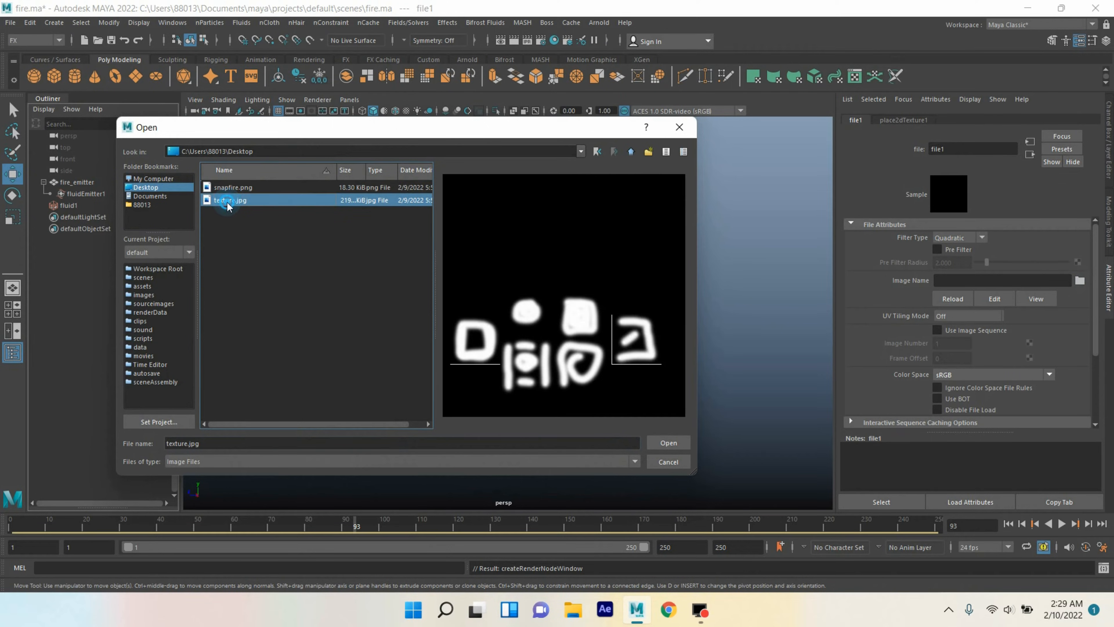
left_click(665, 444)
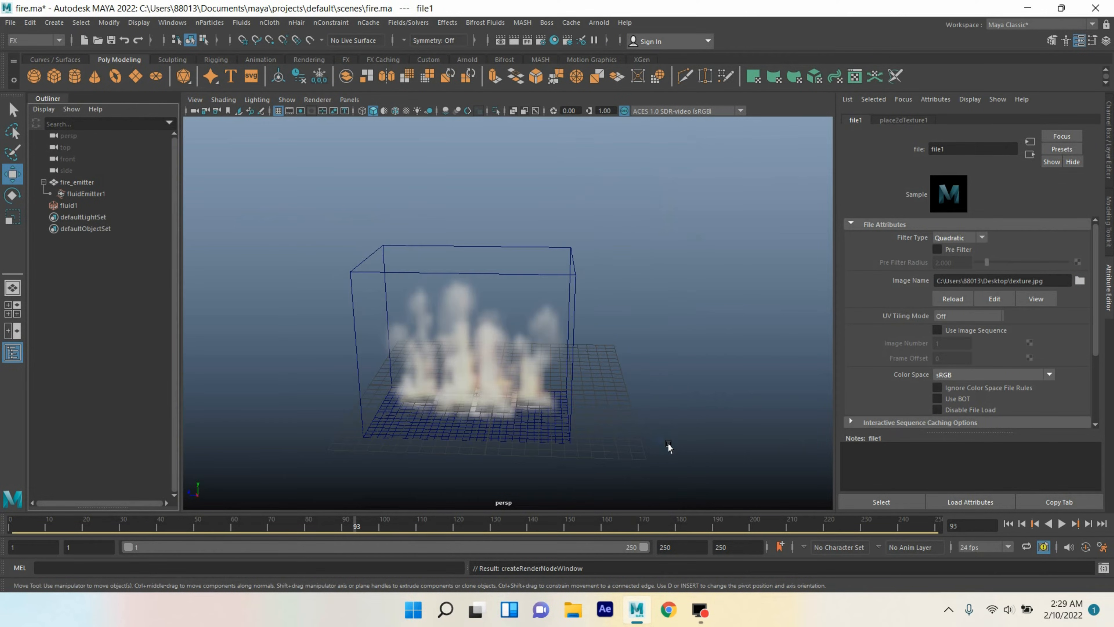
left_click(1030, 154)
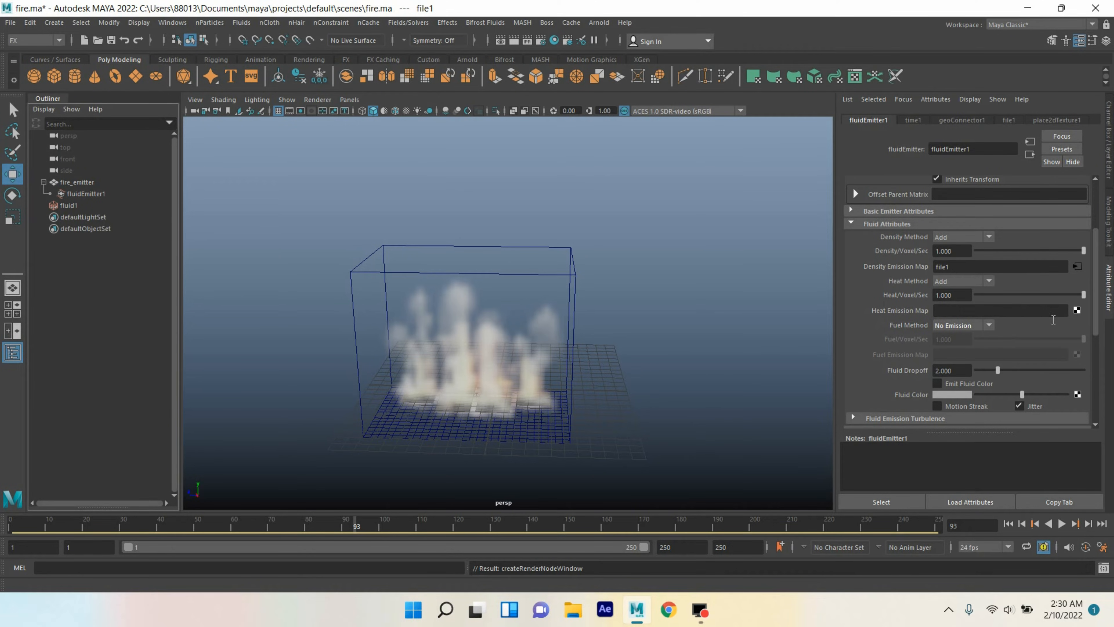
Step: Map texture.jpg from the Desktop to the emitter's Heat Emission Map as a file texture
left_click(1076, 309)
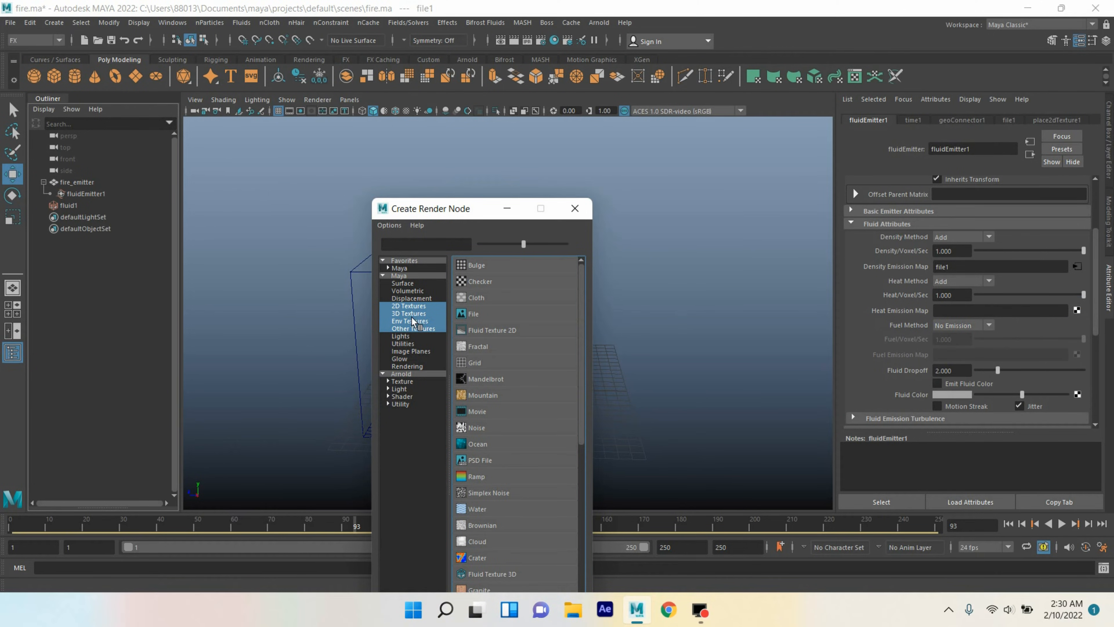
left_click(474, 314)
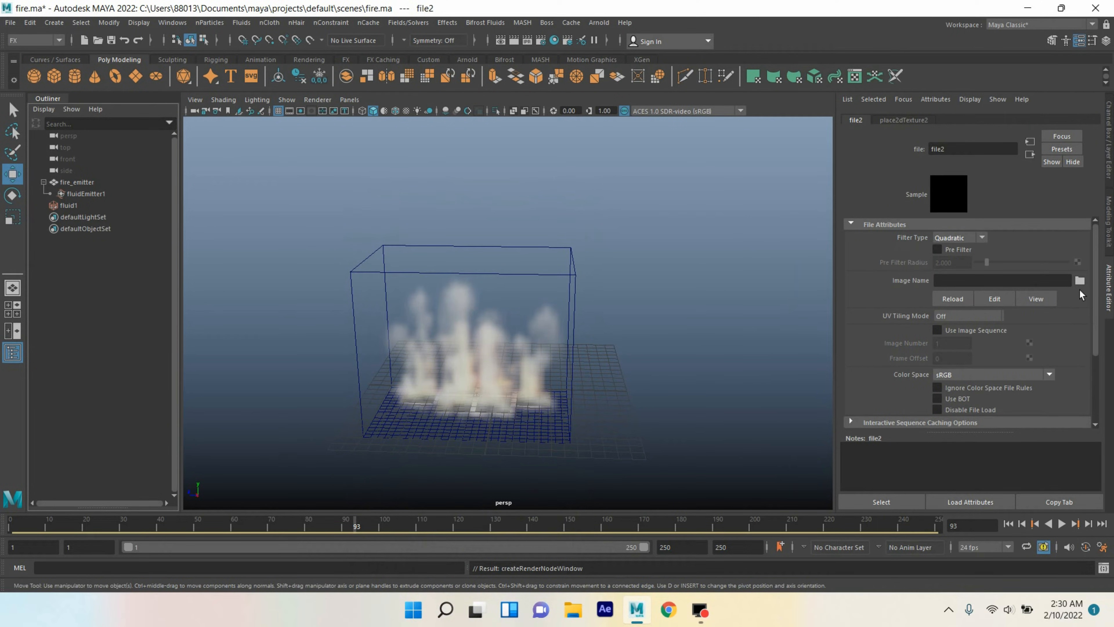
left_click(1079, 280)
left_click(156, 189)
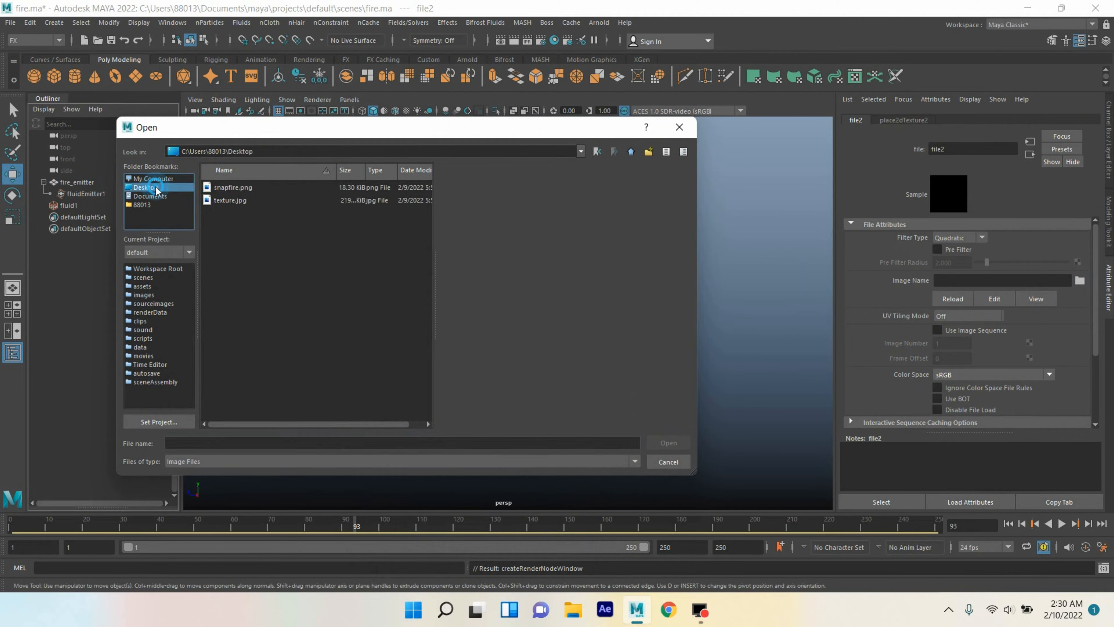
left_click(228, 199)
left_click(660, 441)
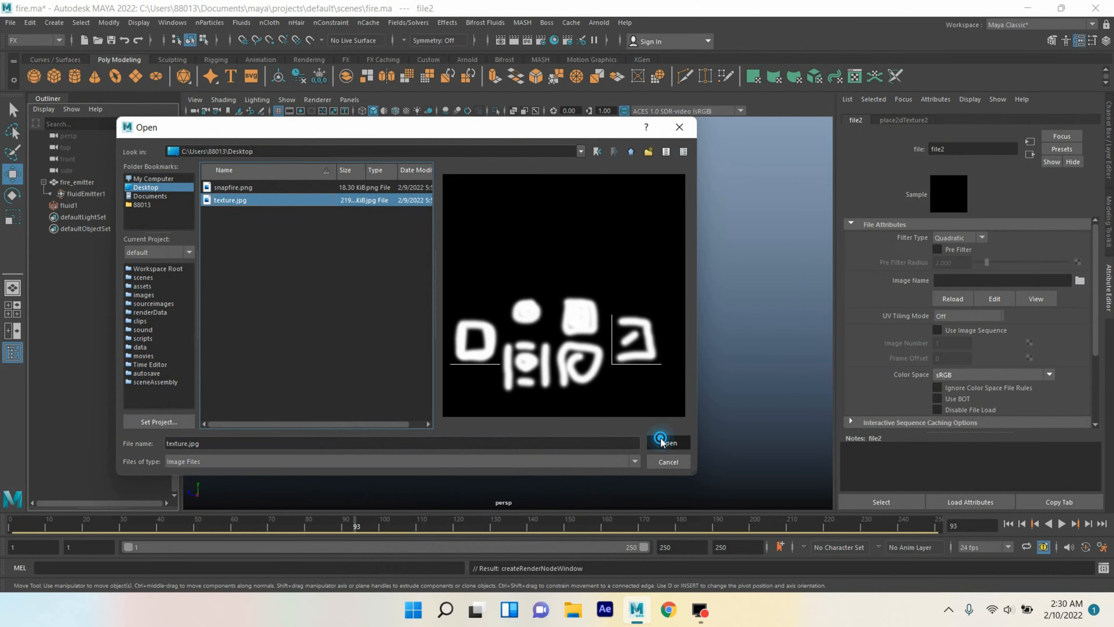
left_click(1030, 154)
scroll(881, 329, "up", 1)
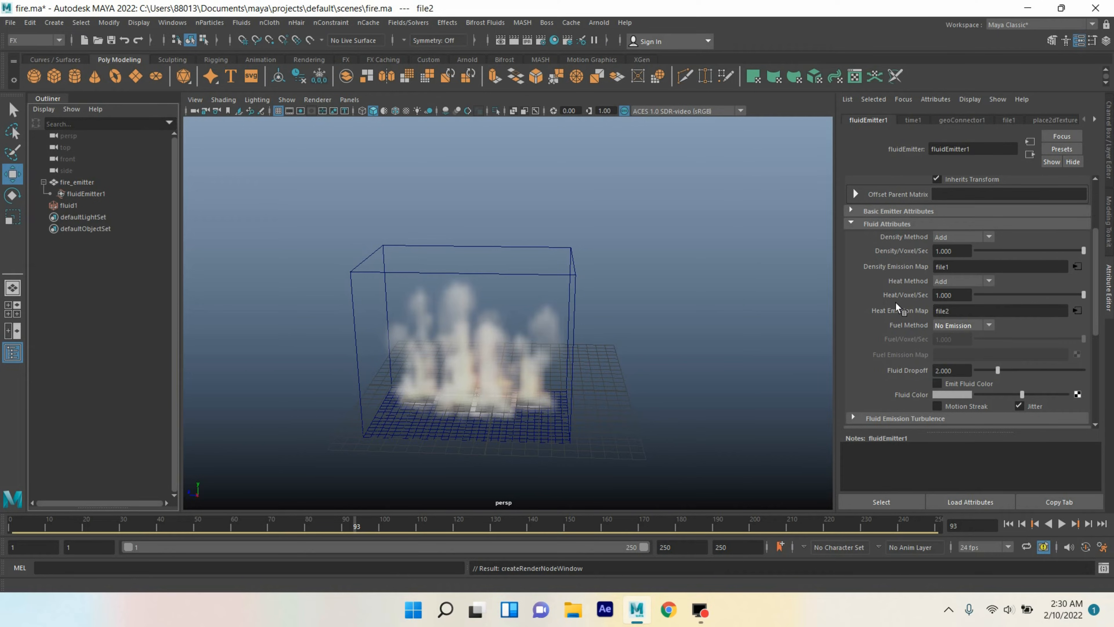
Step: Set the emitter's Heat/Voxel/Sec to 1.7 and its Fluid Dropoff to 0
left_click(953, 296)
left_click_drag(953, 299, 946, 298)
type("7")
key("Return")
scroll(974, 279, "down", 3)
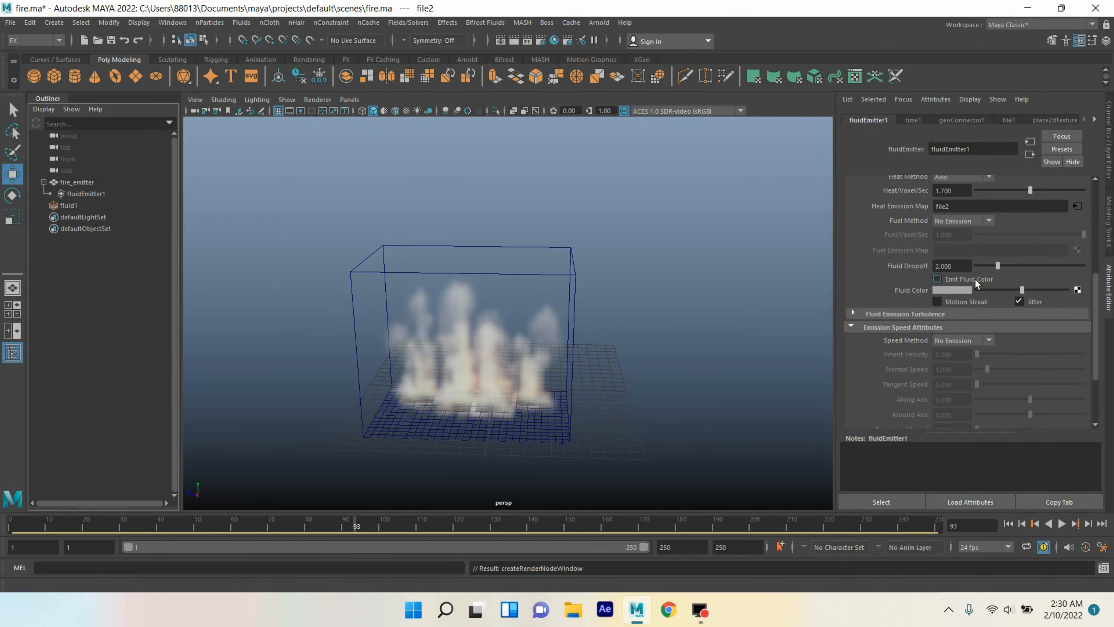
left_click_drag(1006, 269, 936, 276)
Step: Set the emitter's Fluid Emission Turbulence to 7 and its Turbulence Speed to 1.2
left_click(853, 313)
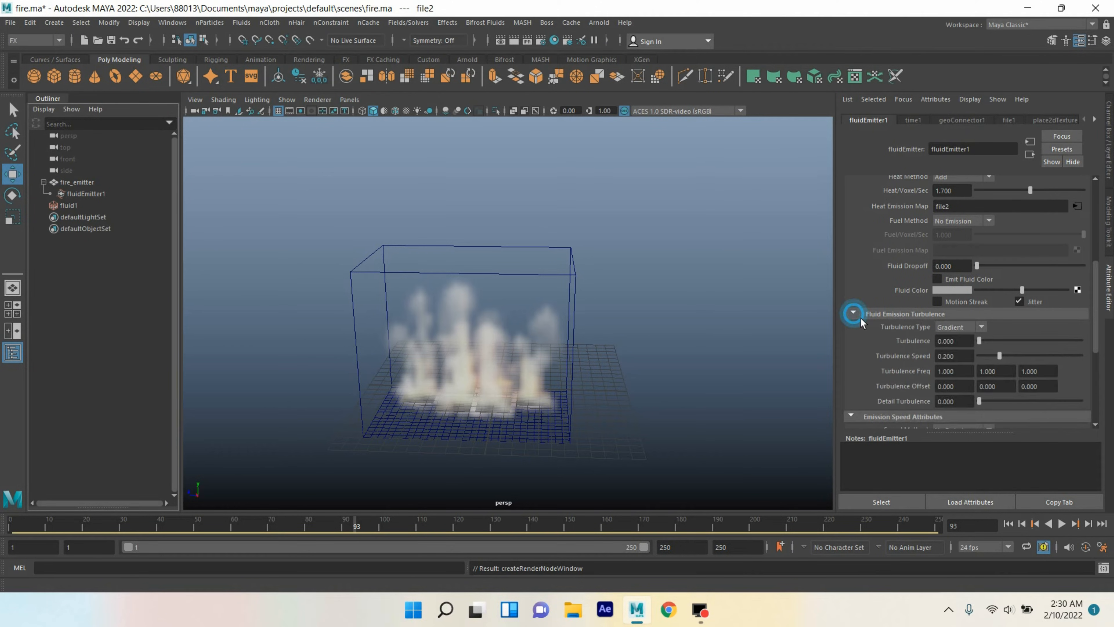
left_click_drag(969, 340, 931, 358)
type("7")
type("1.2")
key("Return")
Step: Set the emitter's second and third Turbulence Freq values to 0.85 and 0.78, and its Detail Turbulence to 1.2
left_click_drag(1014, 371, 939, 375)
type(".")
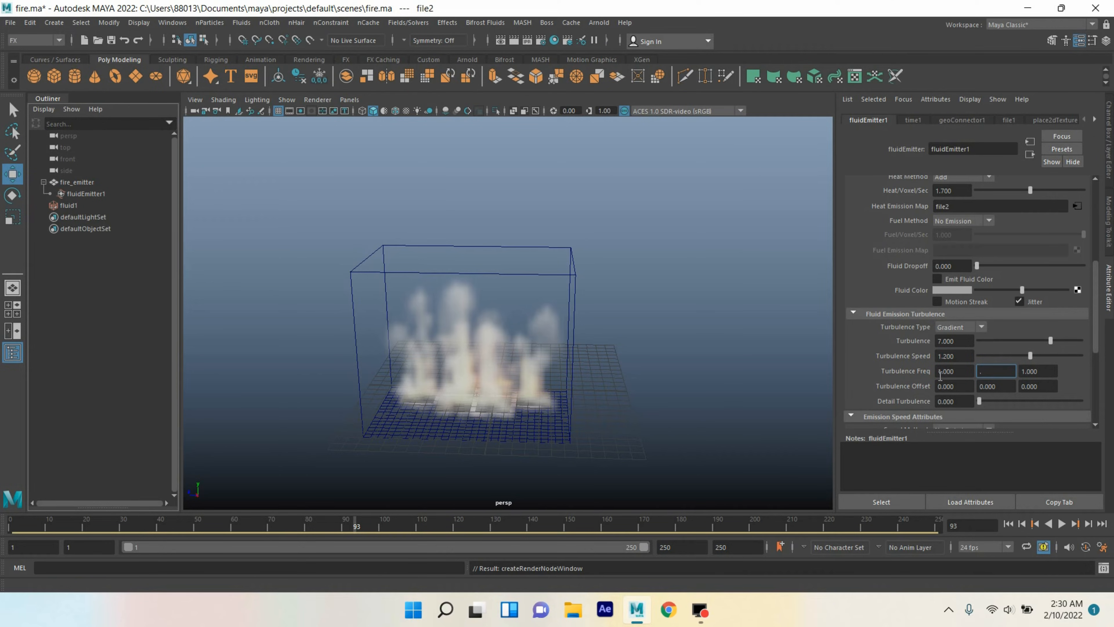
type("85")
key("Tab")
type(".")
key("Return")
left_click(965, 402)
type("1")
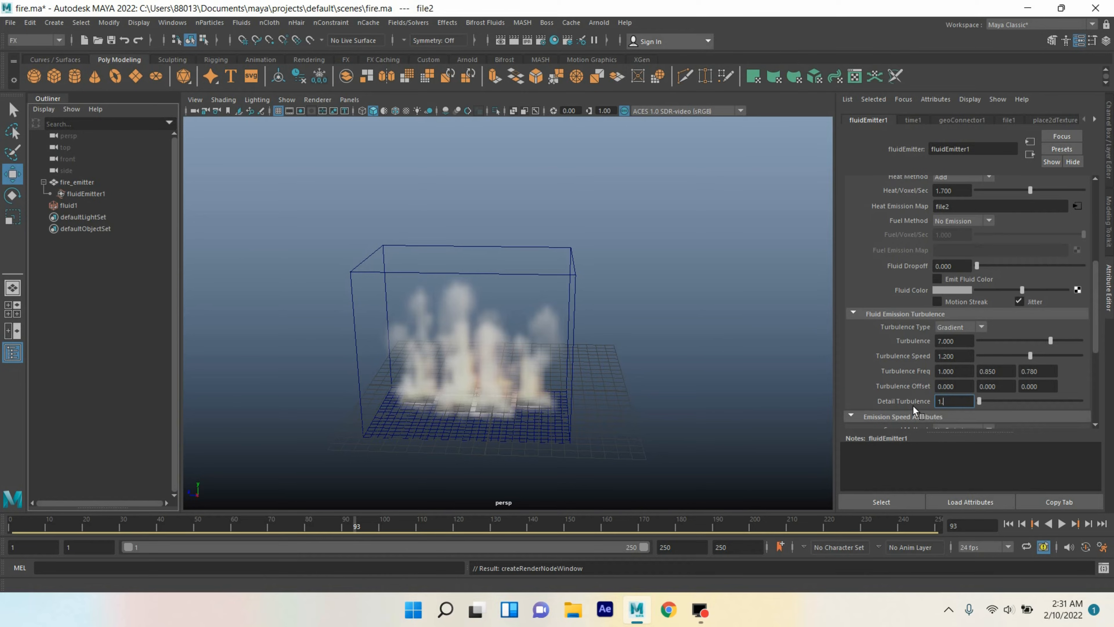
key("Return")
scroll(896, 393, "up", 3)
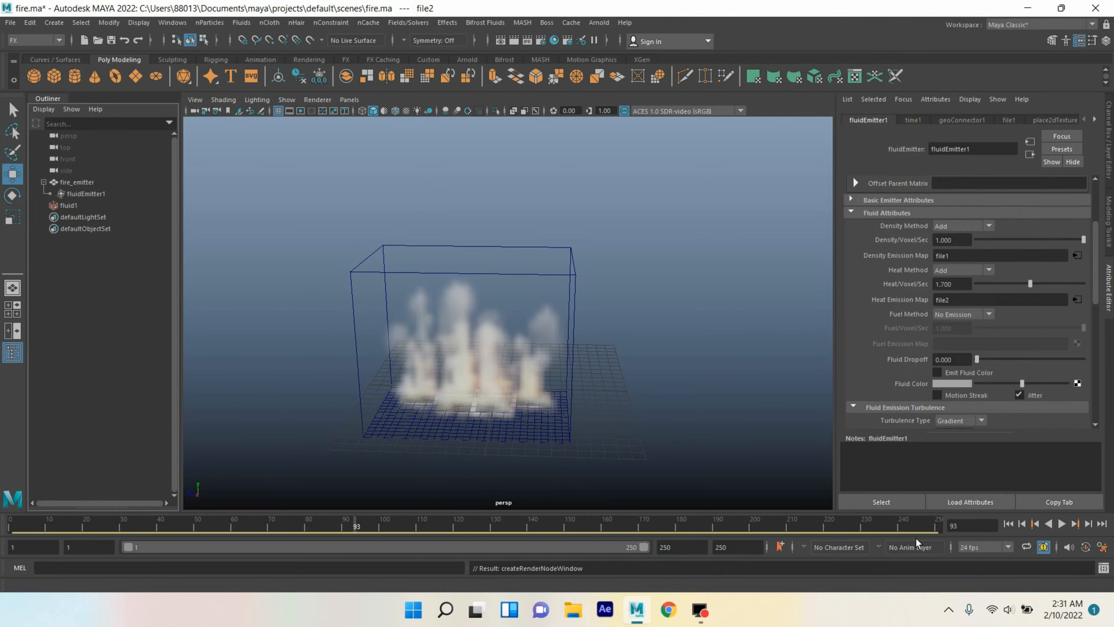
Step: Play the simulation from the first frame to check the smoke's turbulence
left_click(1008, 524)
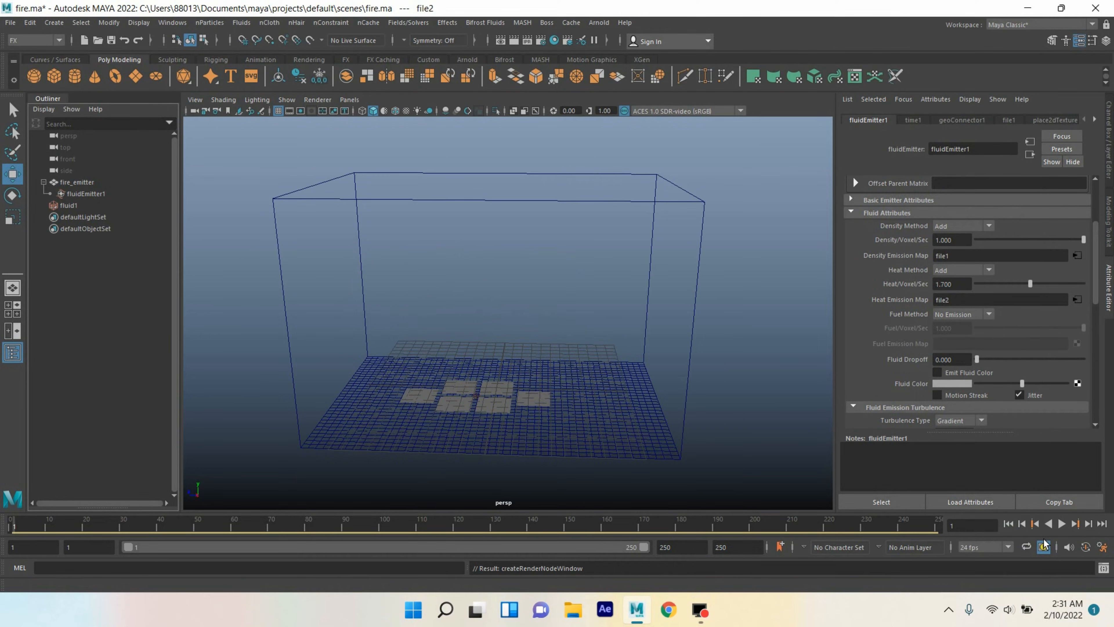
left_click(1062, 523)
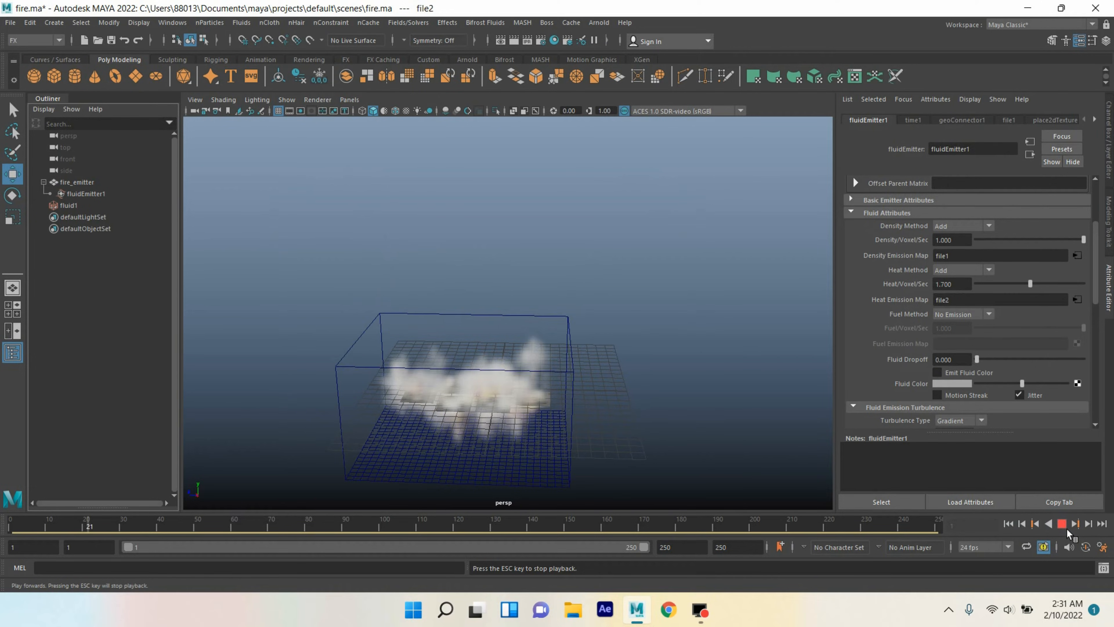
key("Escape")
Step: Pick an orange start colour for the Color ramp in fluid1's Shading attributes
left_click(75, 207)
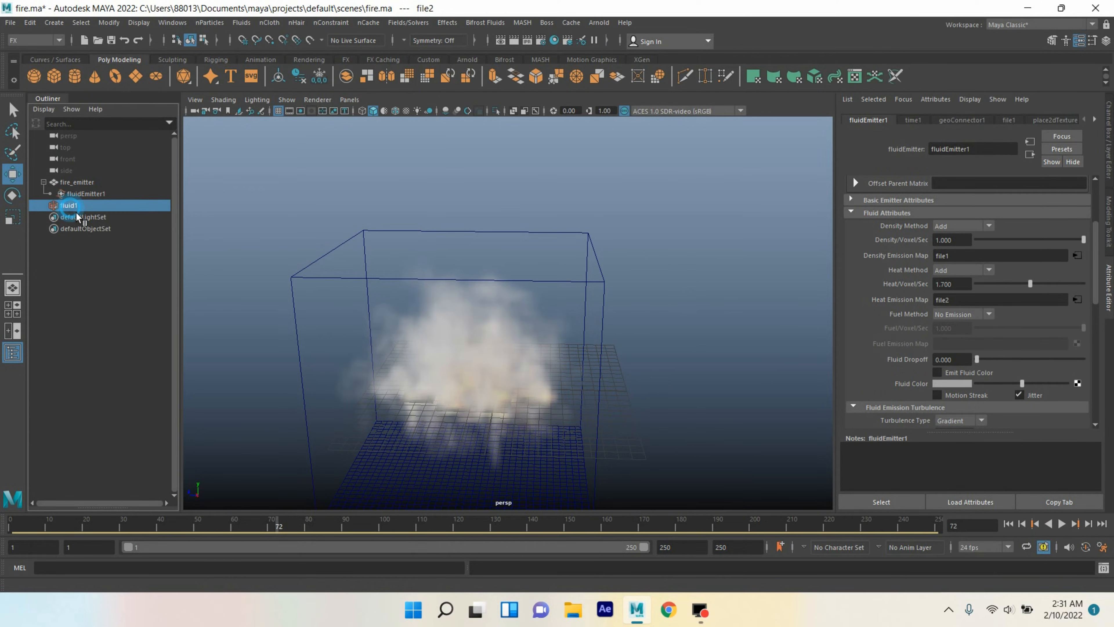
scroll(914, 319, "down", 5)
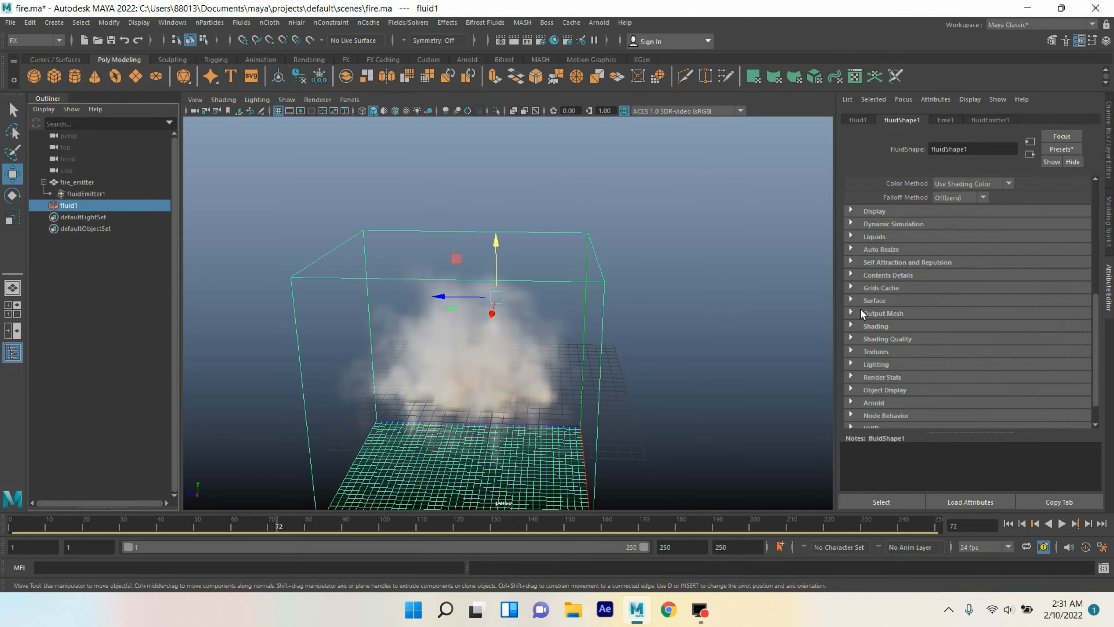
left_click(859, 329)
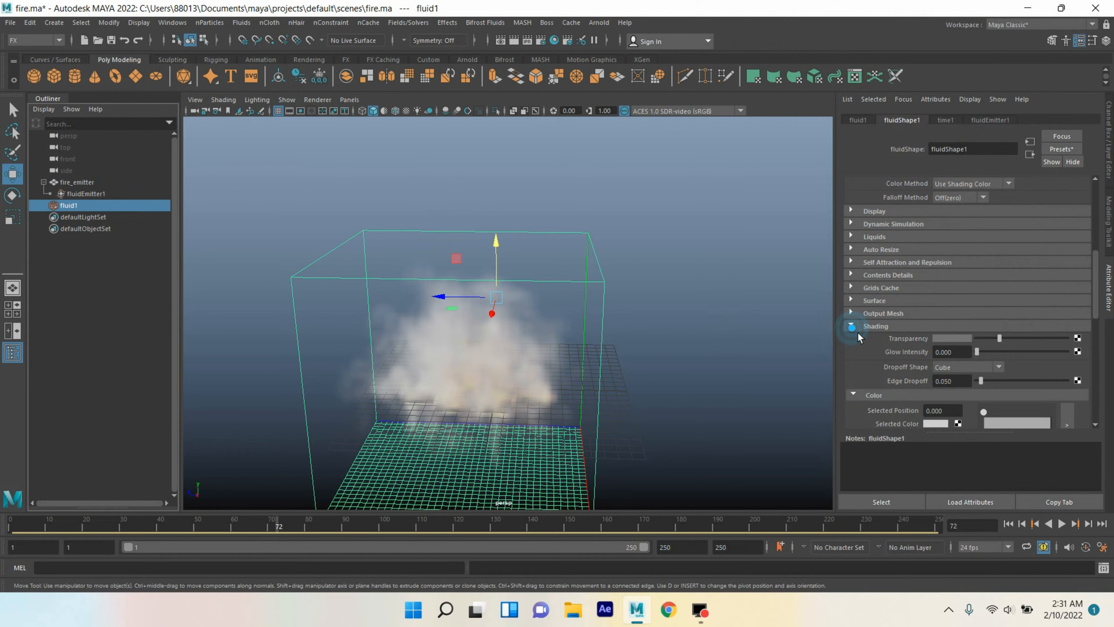
scroll(871, 354, "down", 3)
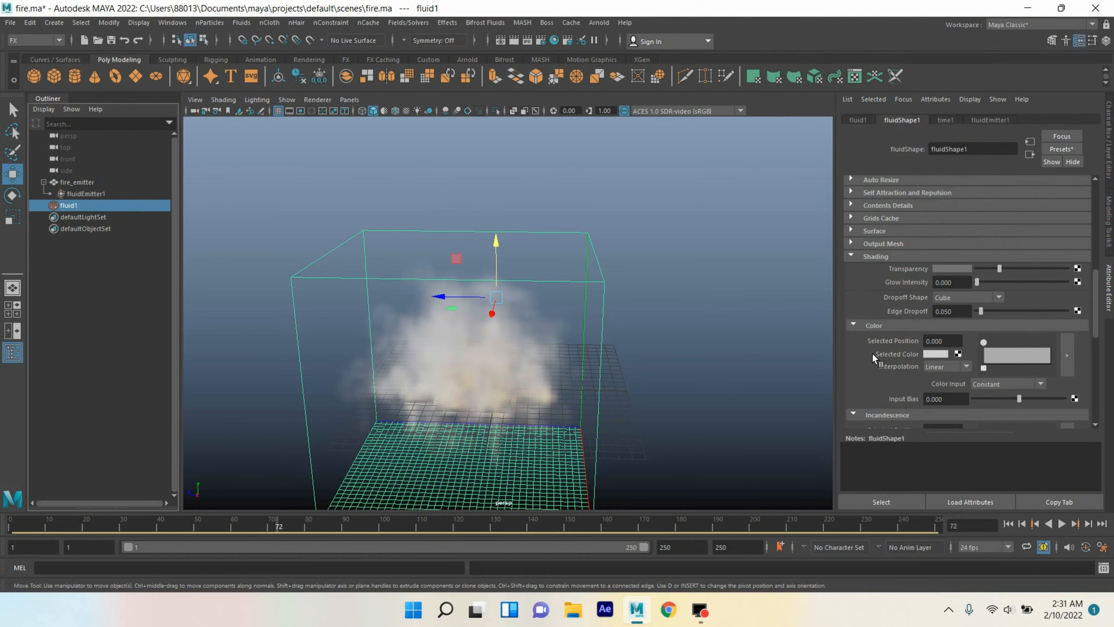
left_click(935, 354)
left_click(878, 386)
left_click_drag(942, 402, 959, 402)
Step: Add a dark brown colour at the end of fluid1's shading Color ramp in the enlarged ramp editor
left_click(1066, 355)
left_click(735, 241)
left_click(548, 327)
left_click_drag(568, 378, 571, 378)
left_click_drag(486, 362, 487, 362)
left_click_drag(577, 393, 531, 394)
left_click_drag(550, 208, 654, 156)
left_click(663, 277)
mouse_move(655, 341)
left_mouse_down()
mouse_move(636, 340)
mouse_move(679, 341)
mouse_move(655, 341)
left_mouse_up()
left_click(481, 176)
left_click(660, 279)
left_click(829, 156)
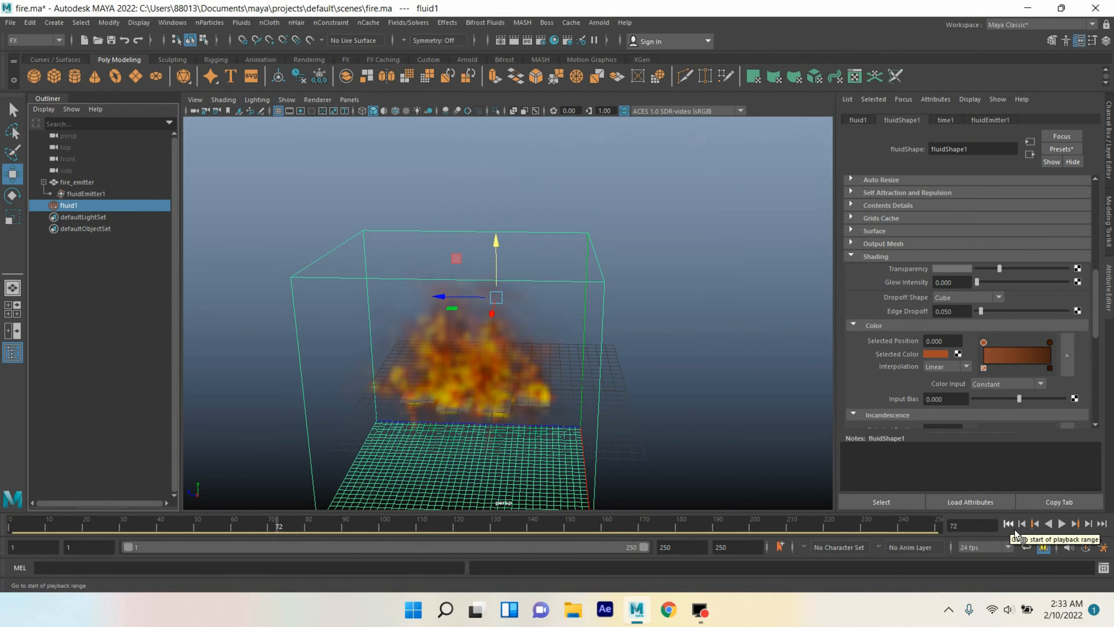
Step: Play the simulation from the first frame to check the fire colours
left_click(1014, 530)
left_click(1066, 527)
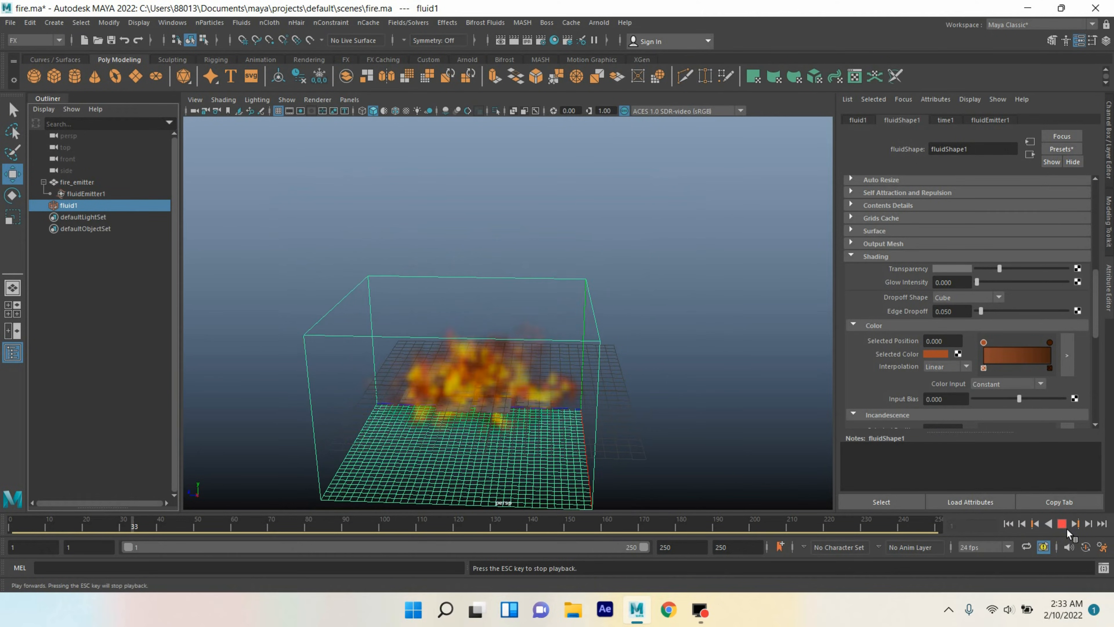
left_click(1067, 529)
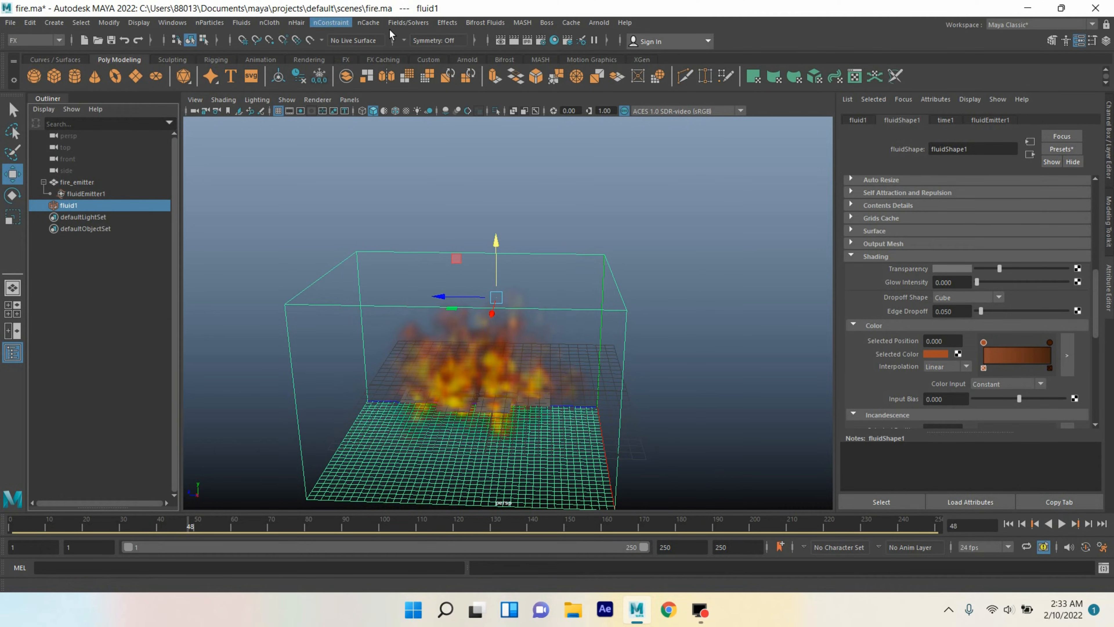
Step: Add a Gravity field to fluid1 and replay the simulation from the first frame
left_click(411, 25)
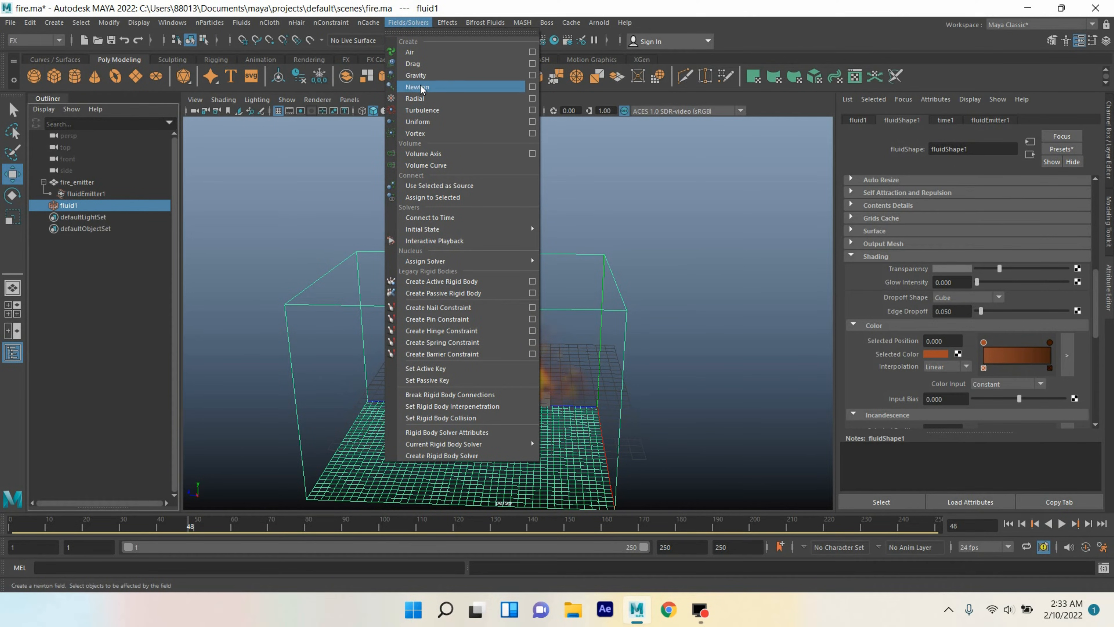
left_click(426, 78)
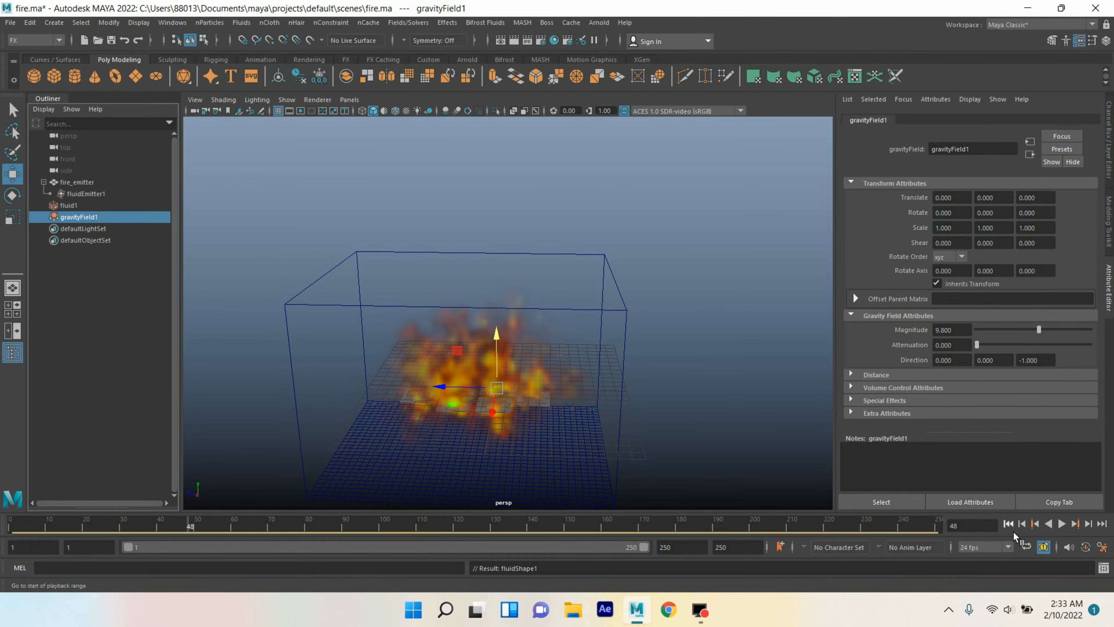
left_click(1008, 524)
left_click(1065, 528)
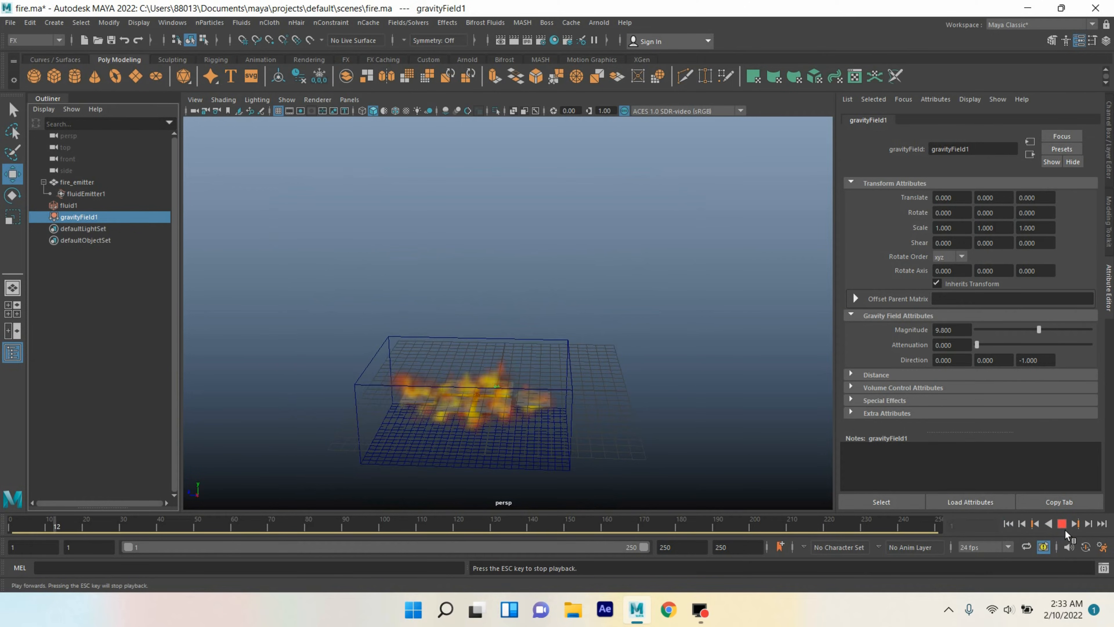
left_click(1062, 524)
Step: Hide the fire_emitter mesh and play the fire simulation from the first frame
left_click(90, 189)
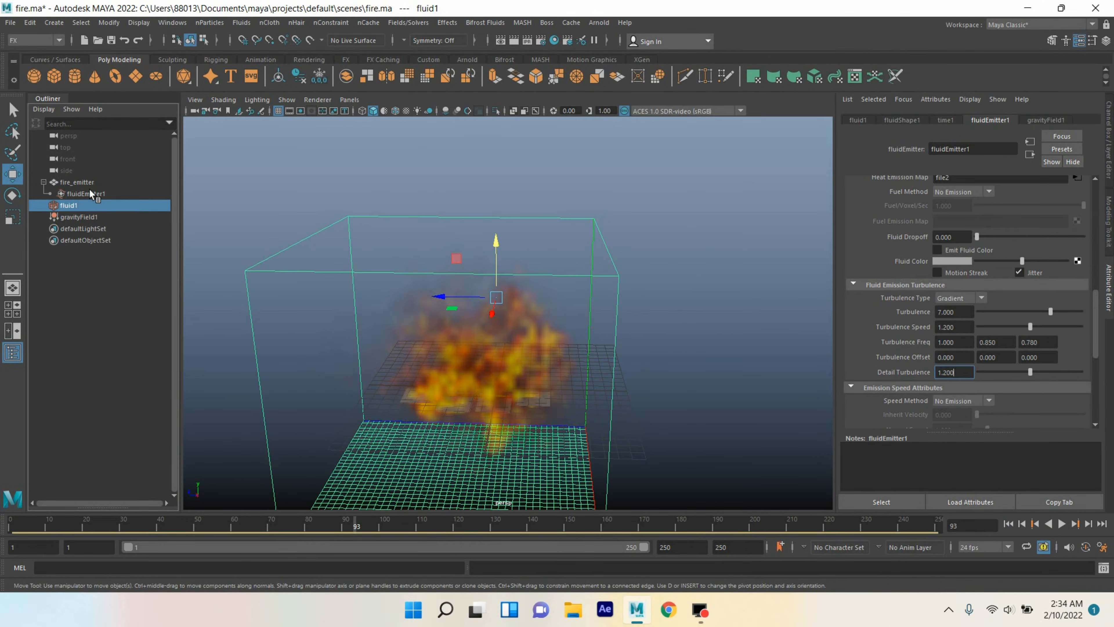
key("h")
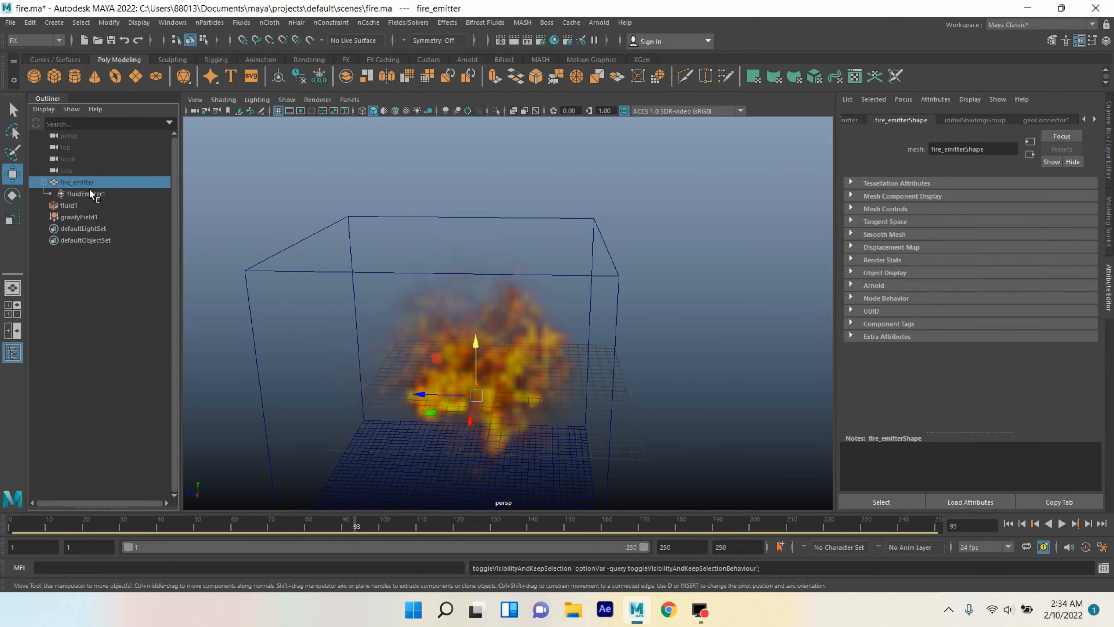
left_click(1010, 525)
left_click(1066, 528)
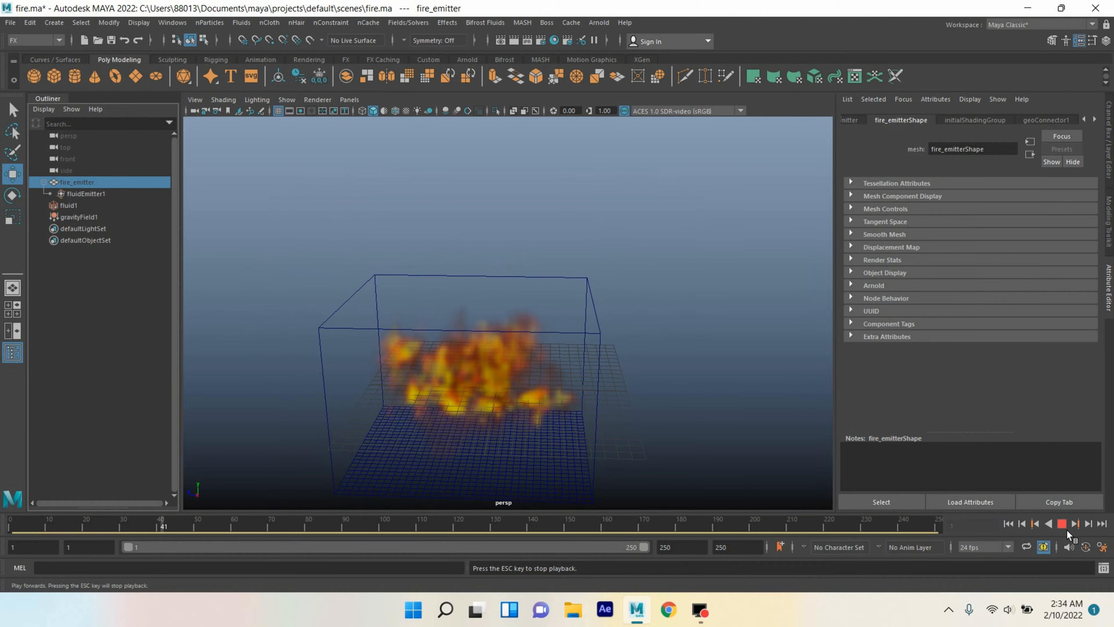
left_click(1065, 529)
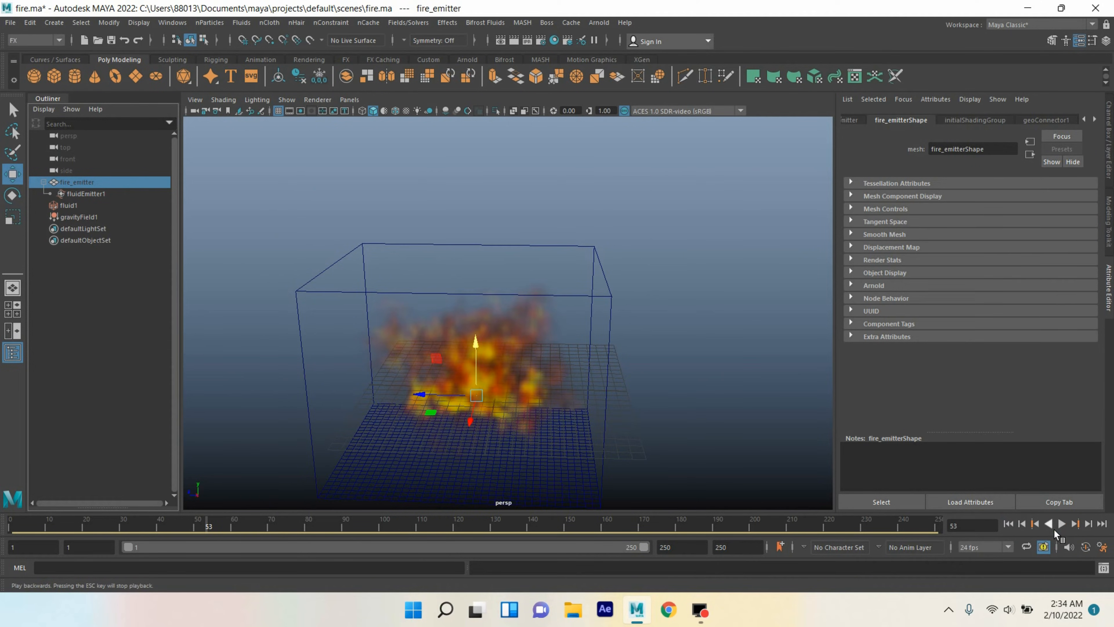
Step: Save the scene and set the renderer to Maya Hardware 2.0 in the Render Settings
left_click(10, 22)
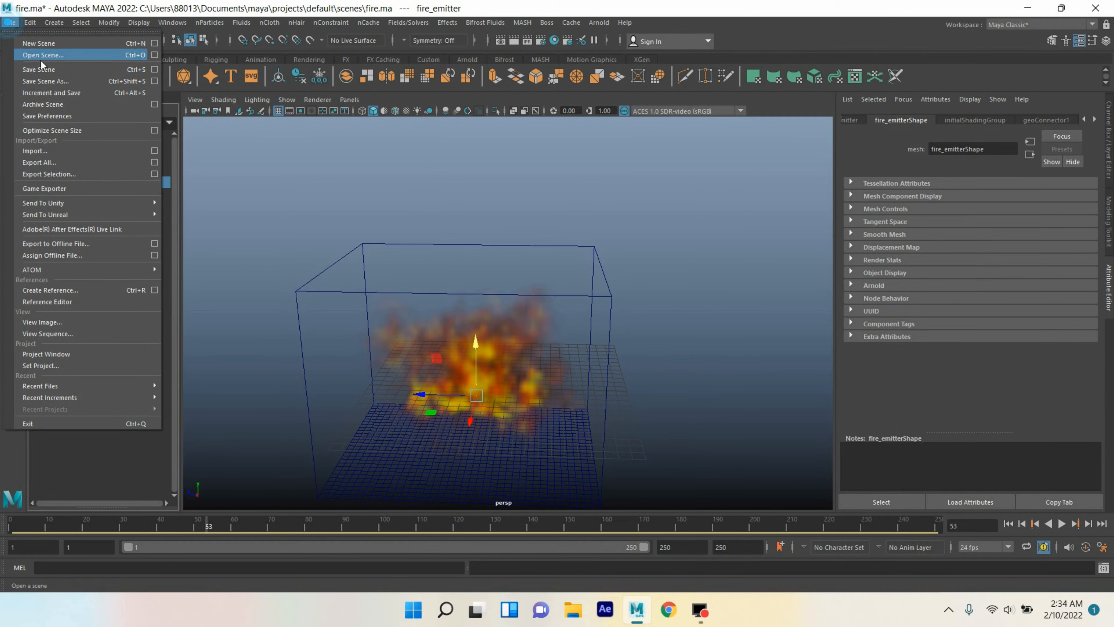
left_click(46, 71)
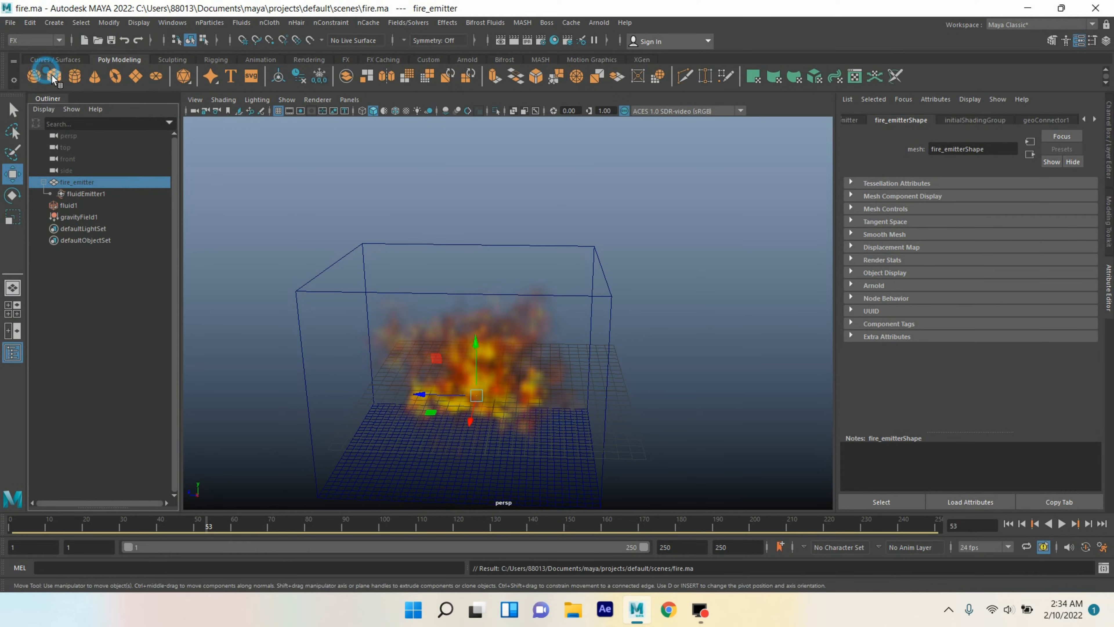
left_click(172, 22)
left_click(254, 99)
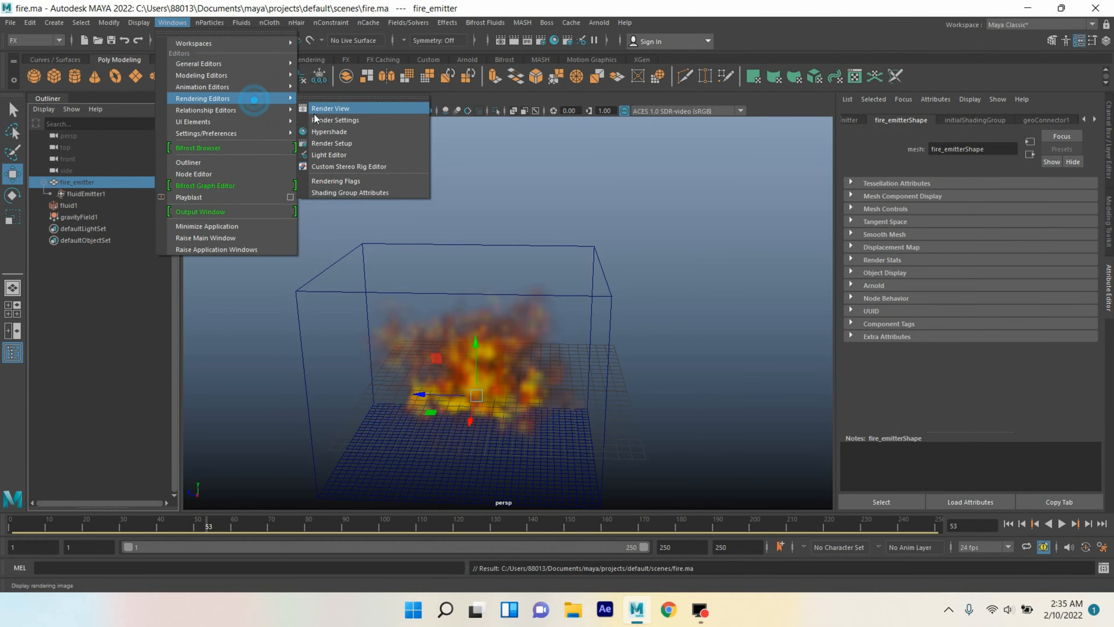
left_click(327, 121)
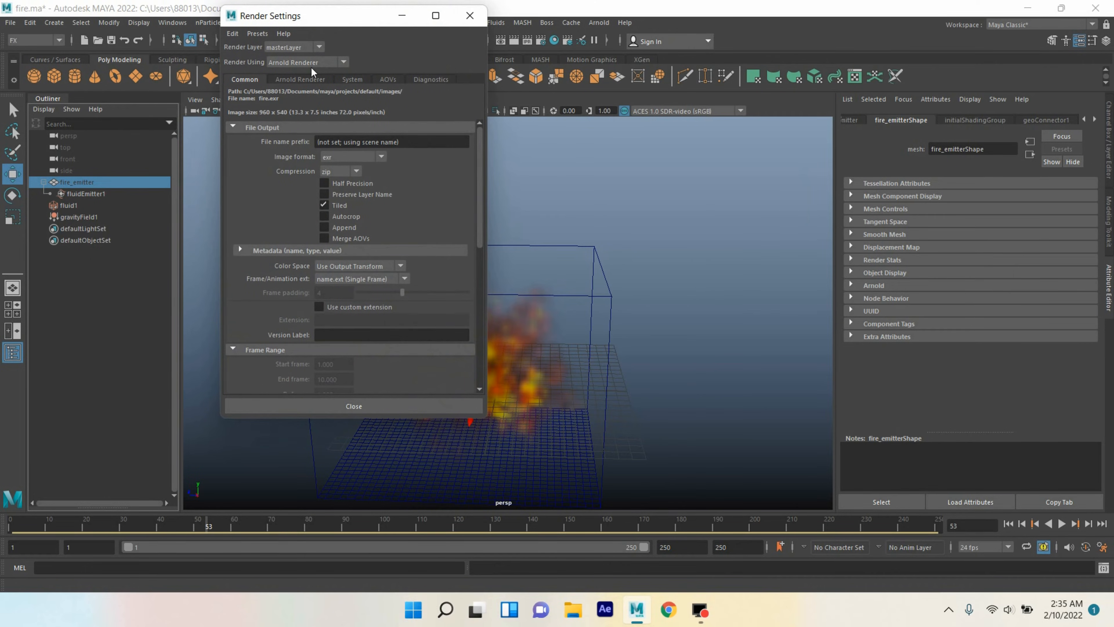
left_click(282, 65)
left_click(298, 93)
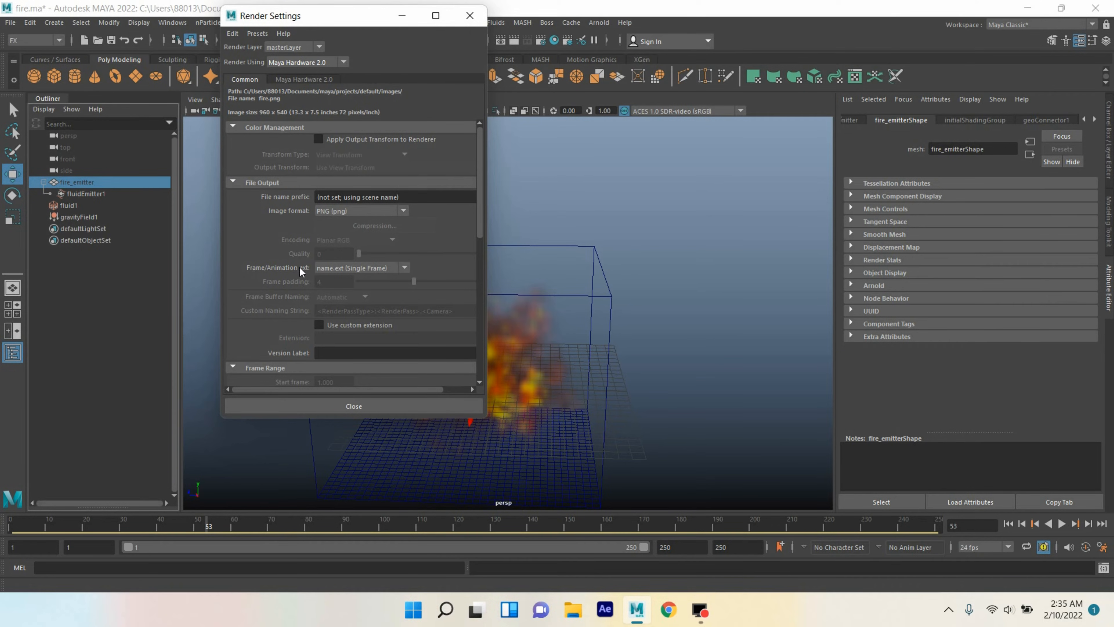
Step: Set the render output's Frame/Animation ext to name.#.ext and the End frame to 250
left_click(334, 271)
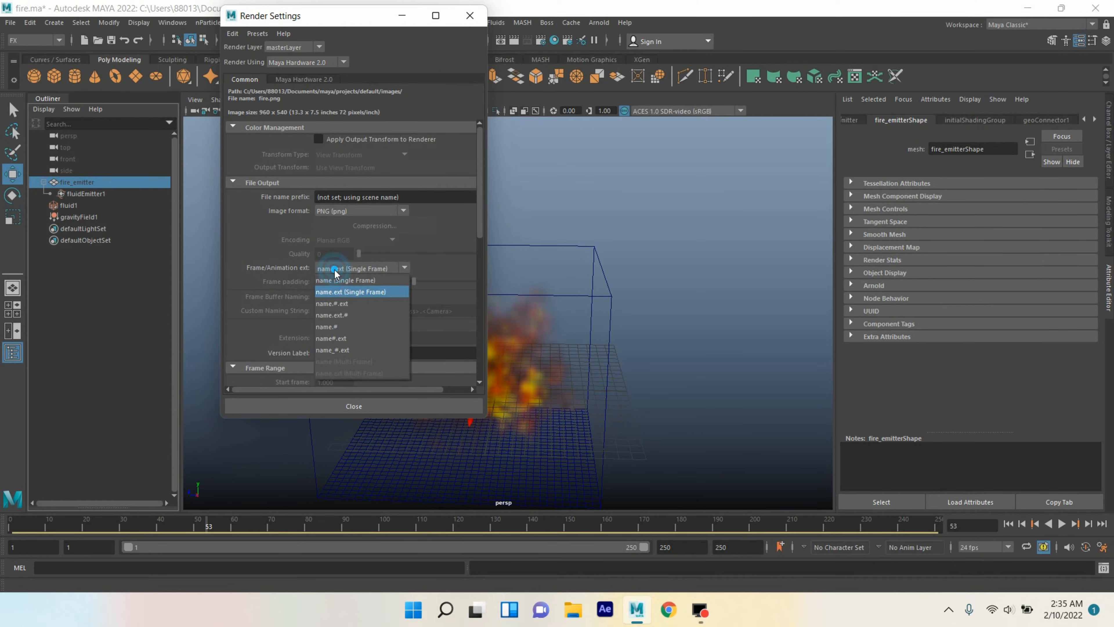
left_click(343, 305)
scroll(292, 304, "down", 3)
scroll(291, 307, "down", 2)
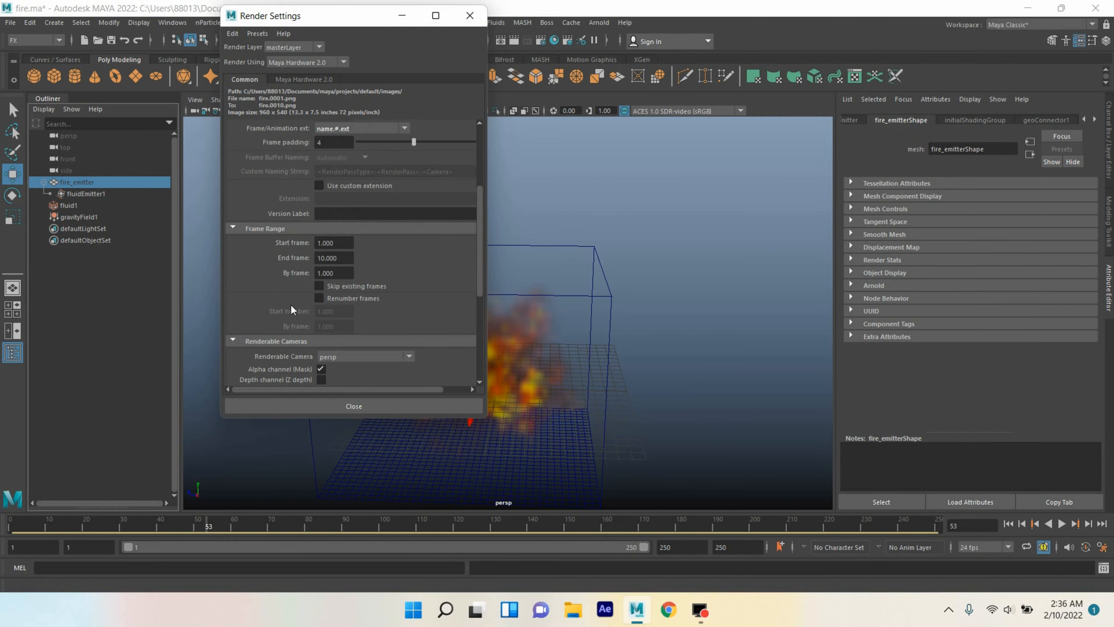
left_click(333, 258)
type("250")
key("Return")
Step: Set the render image size to the HD 1080 preset with a resolution of 300 pixels/inch
scroll(324, 280, "down", 3)
left_click(342, 303)
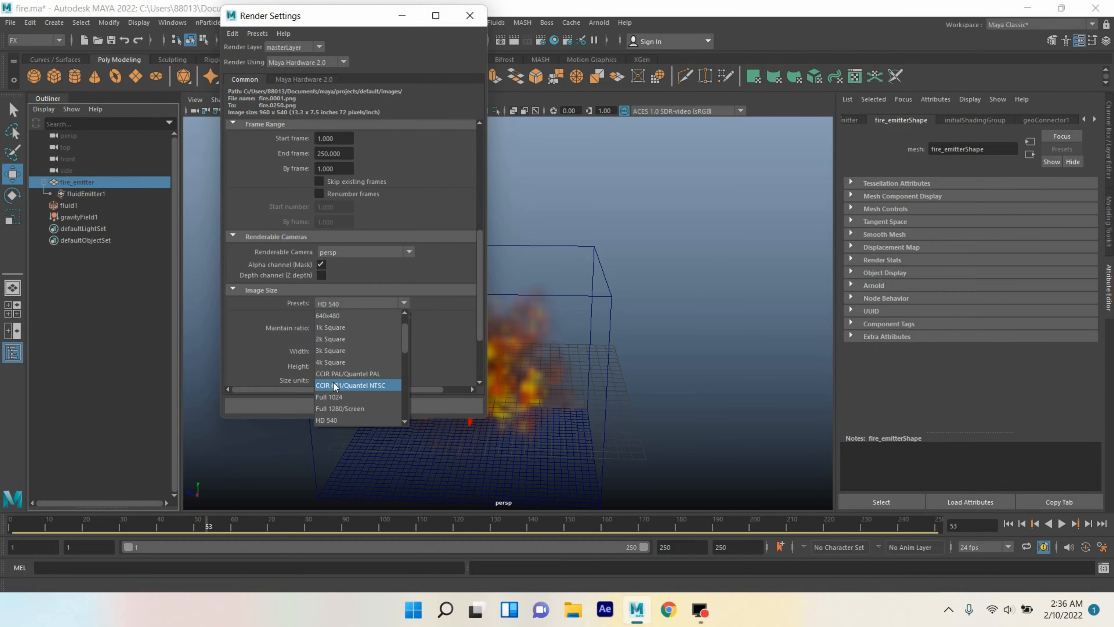
left_click(338, 373)
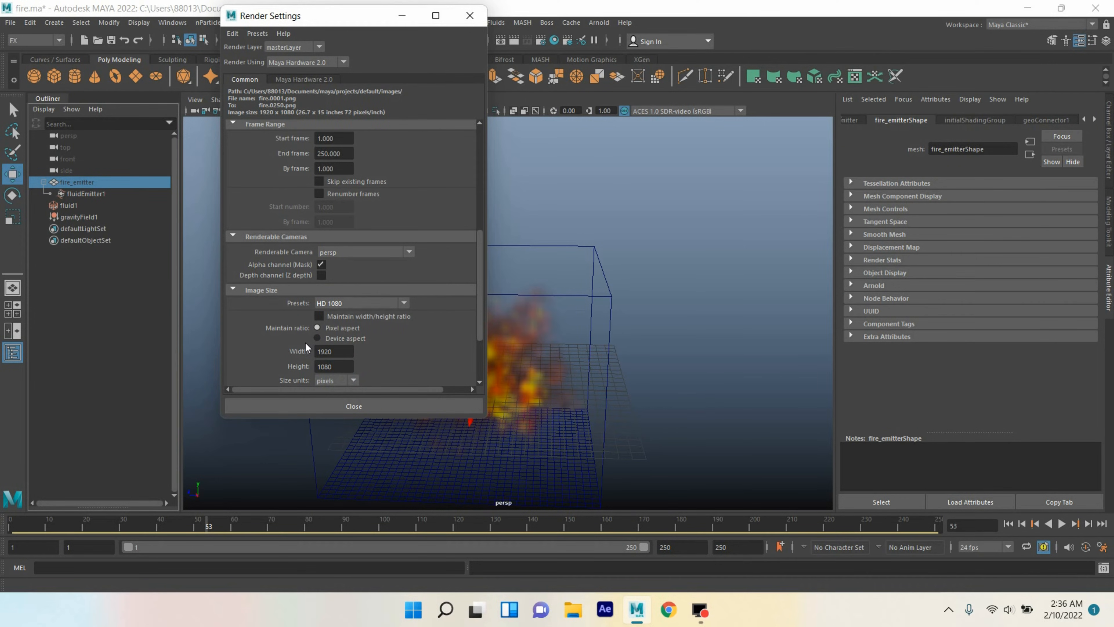
scroll(305, 341, "down", 2)
scroll(305, 341, "down", 1)
left_click_drag(341, 307, 294, 303)
type("300")
key("Return")
scroll(261, 251, "up", 8)
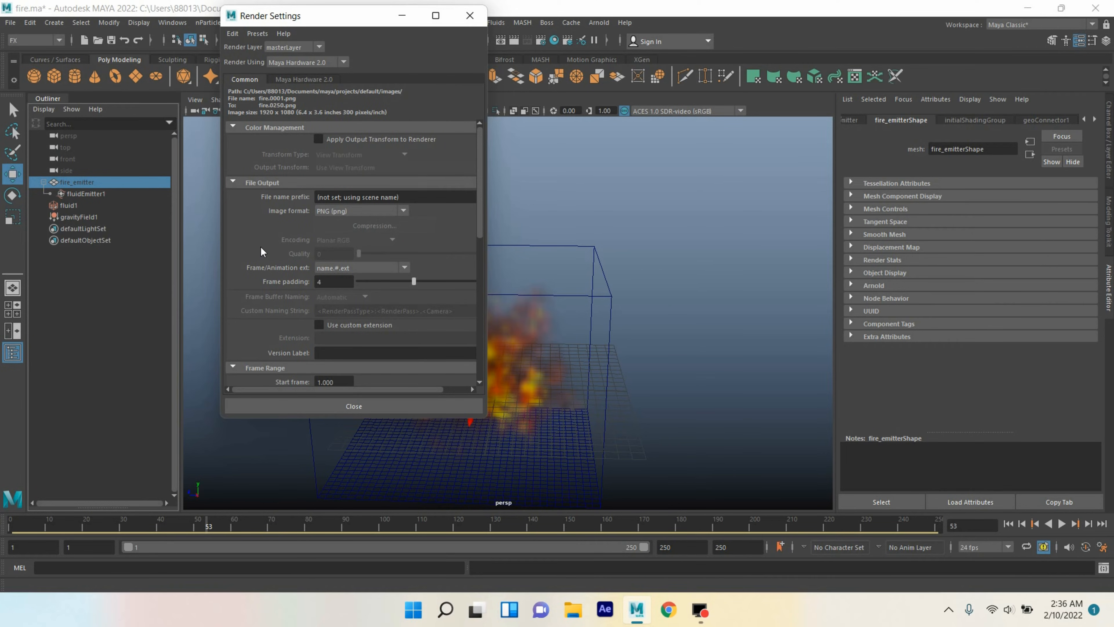
Step: Enable Smooth Wireframe and Multisample Anti-aliasing with a Sample Count of 16, and close the Render Settings
left_click(300, 80)
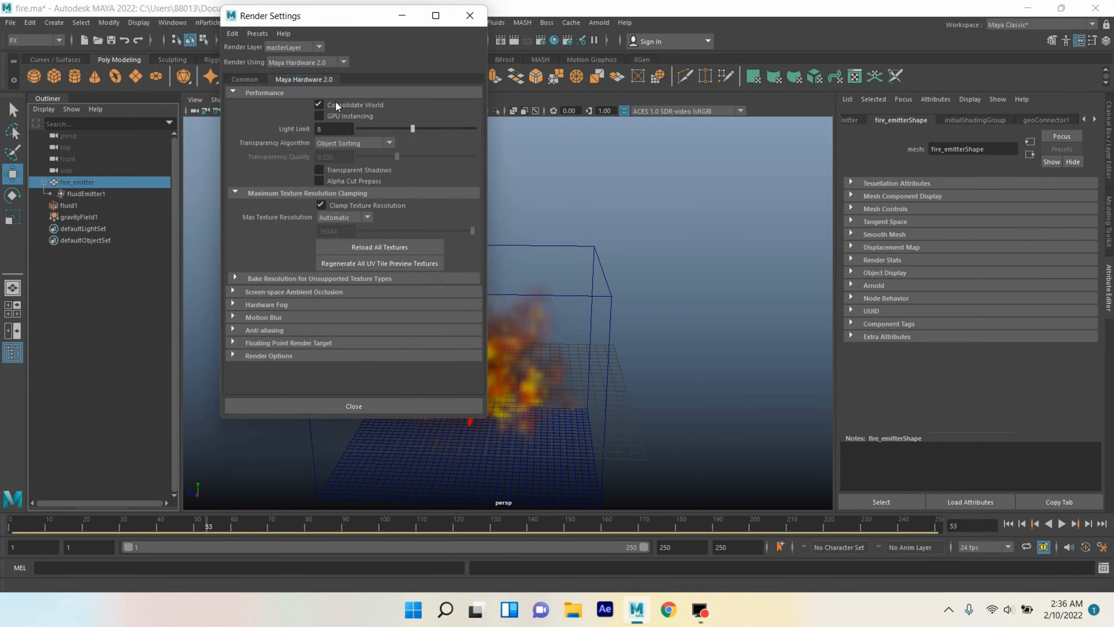
left_click(233, 330)
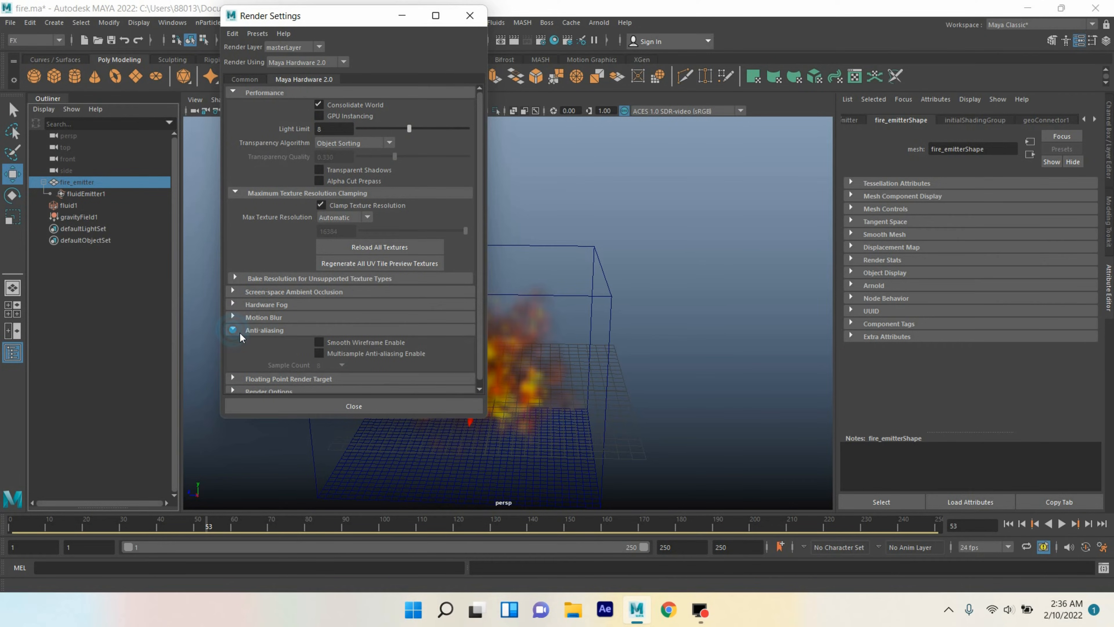
left_click(323, 352)
left_click(331, 368)
left_click(319, 421)
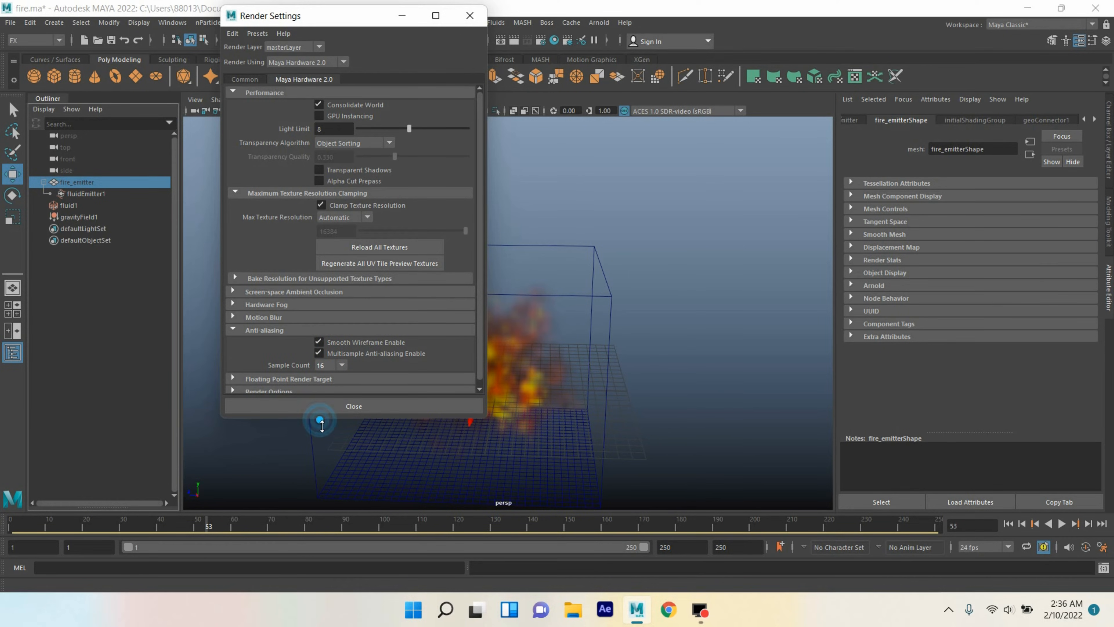
left_click(469, 16)
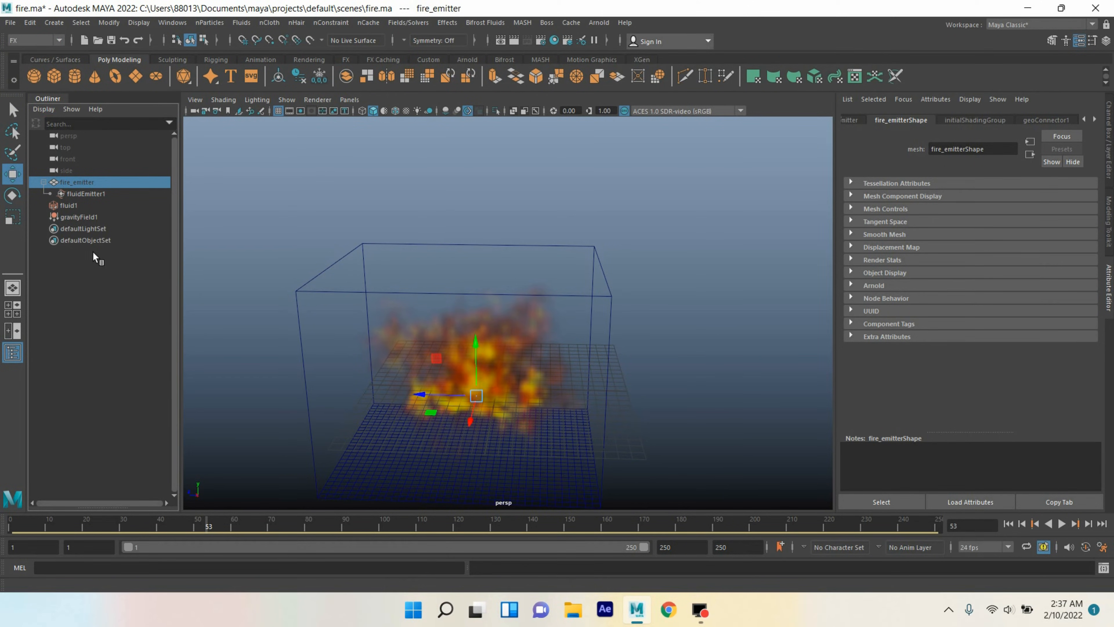
Step: Set the Base Resolution of the fluid1 container to 150 and save the scene
left_click(71, 206)
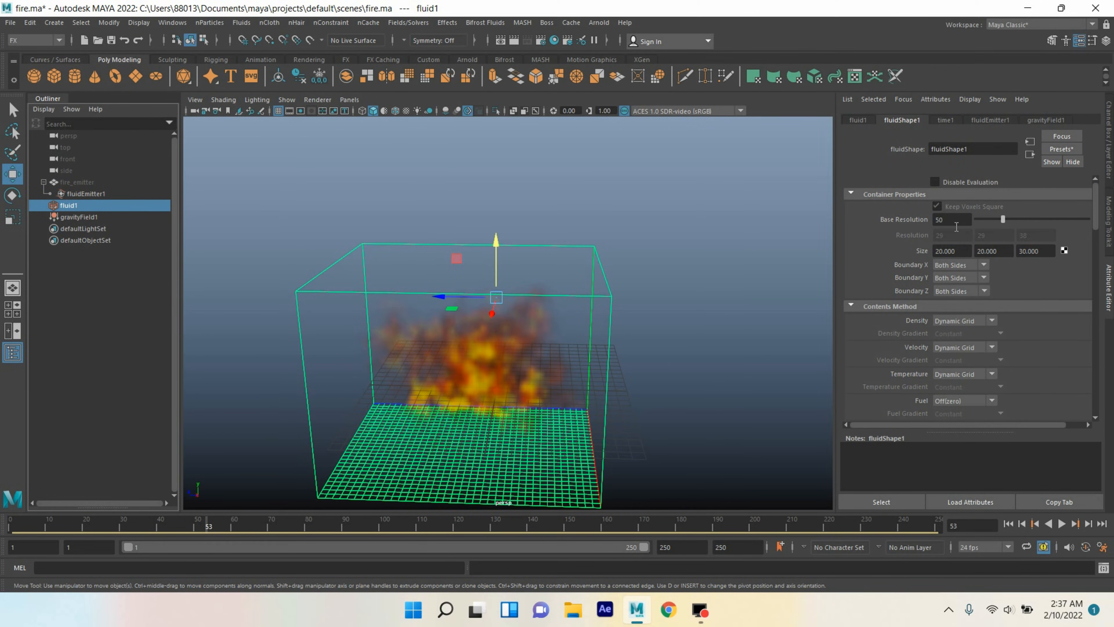
left_click_drag(956, 223, 915, 223)
type("150")
key("Return")
left_click(9, 23)
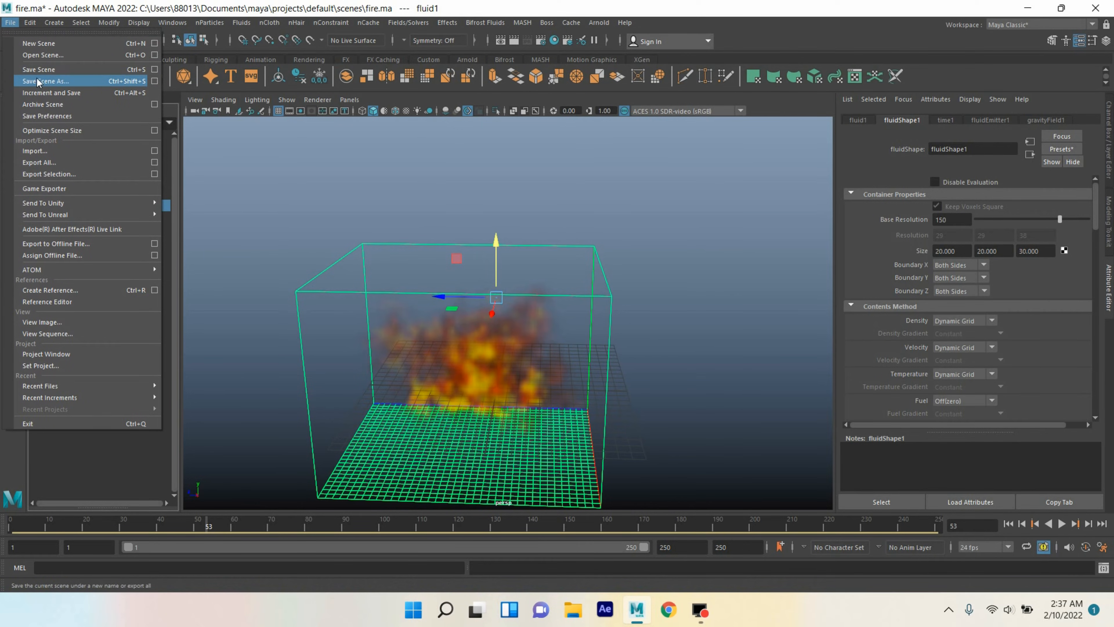
left_click(44, 69)
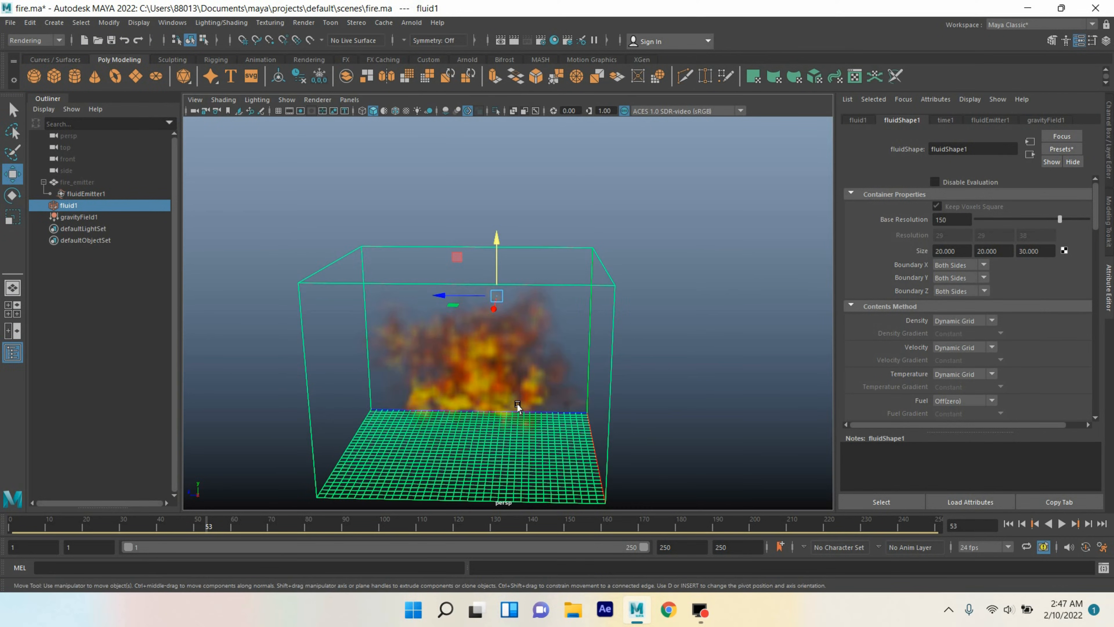
Step: Show the resolution gate, frame the fire closer in the perspective view, and start a batch render
left_click(300, 111)
scroll(531, 315, "up", 5)
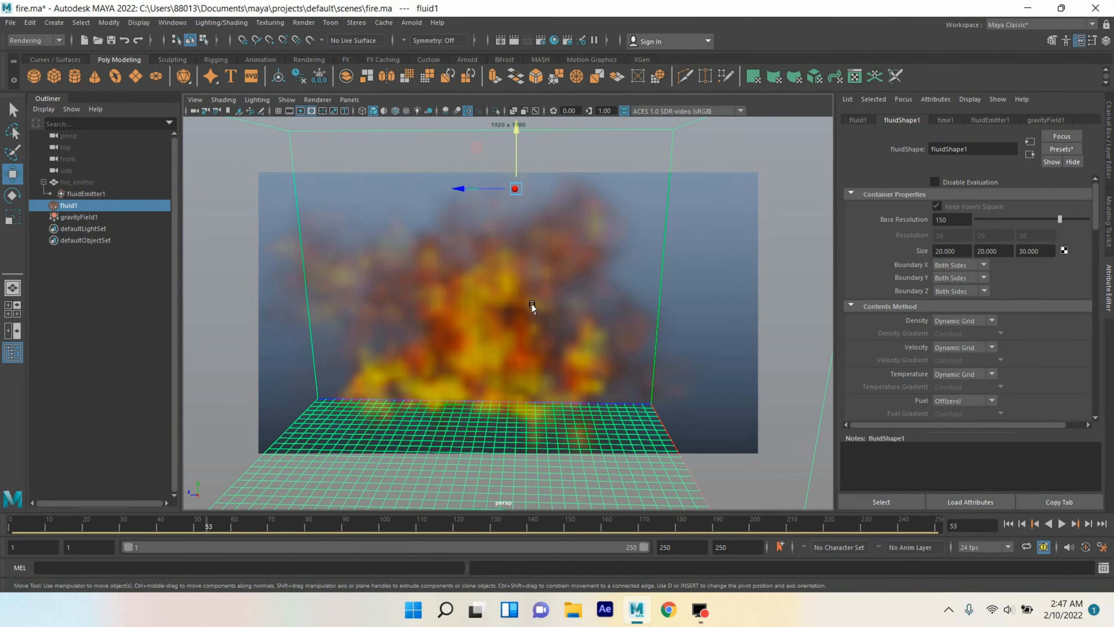
left_click(296, 25)
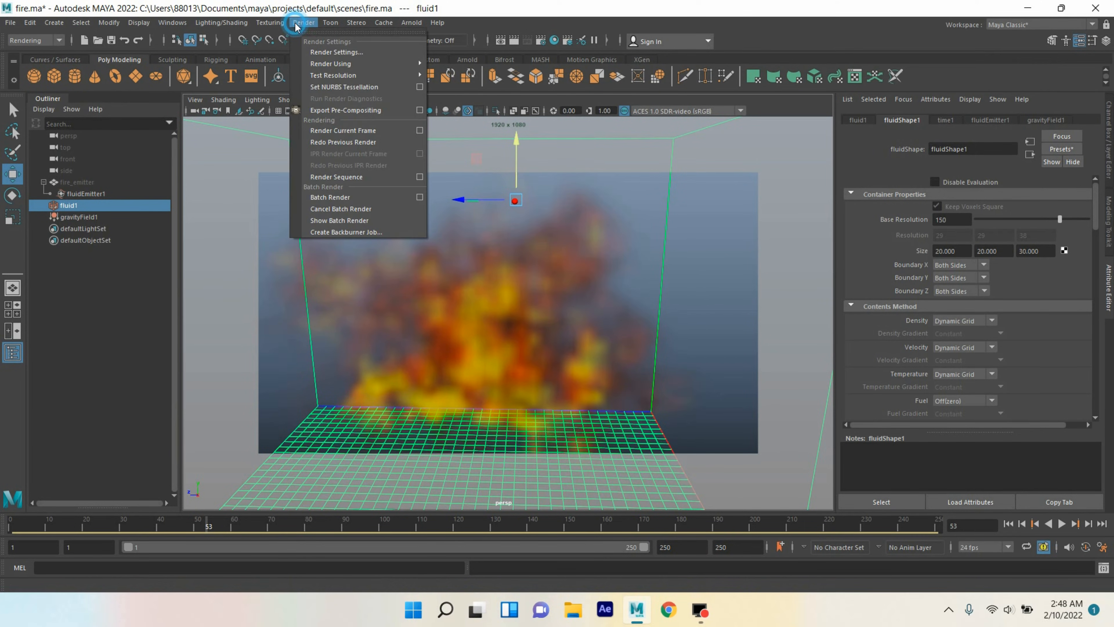
left_click(345, 197)
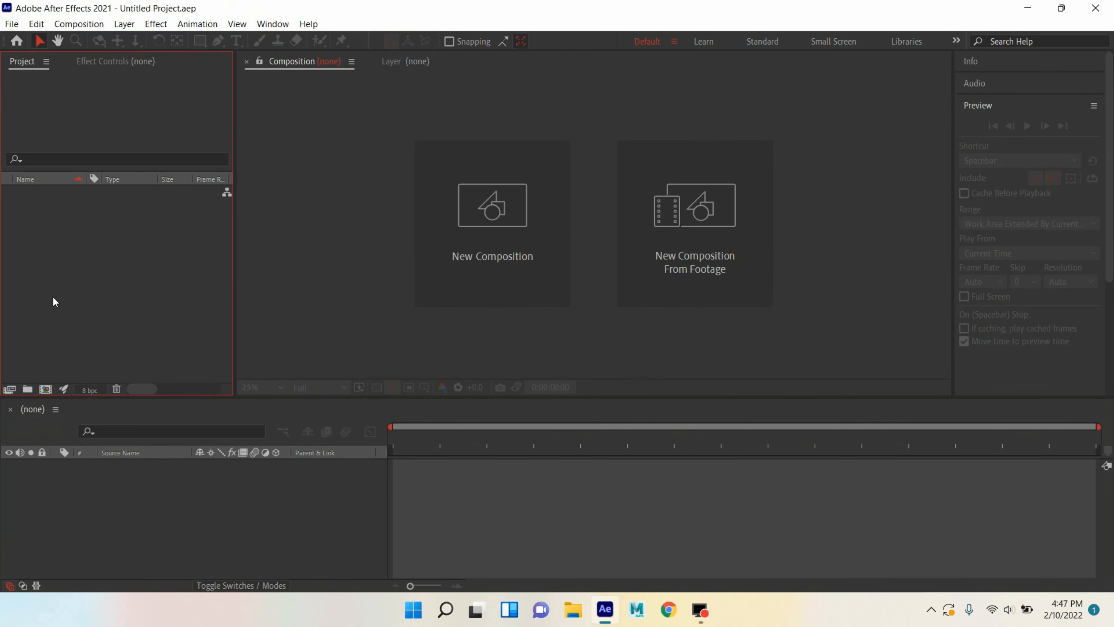
Step: In After Effects, import the rendered fire frames as a PNG sequence starting at fire.0001 and create a composition from the footage
double_click(125, 282)
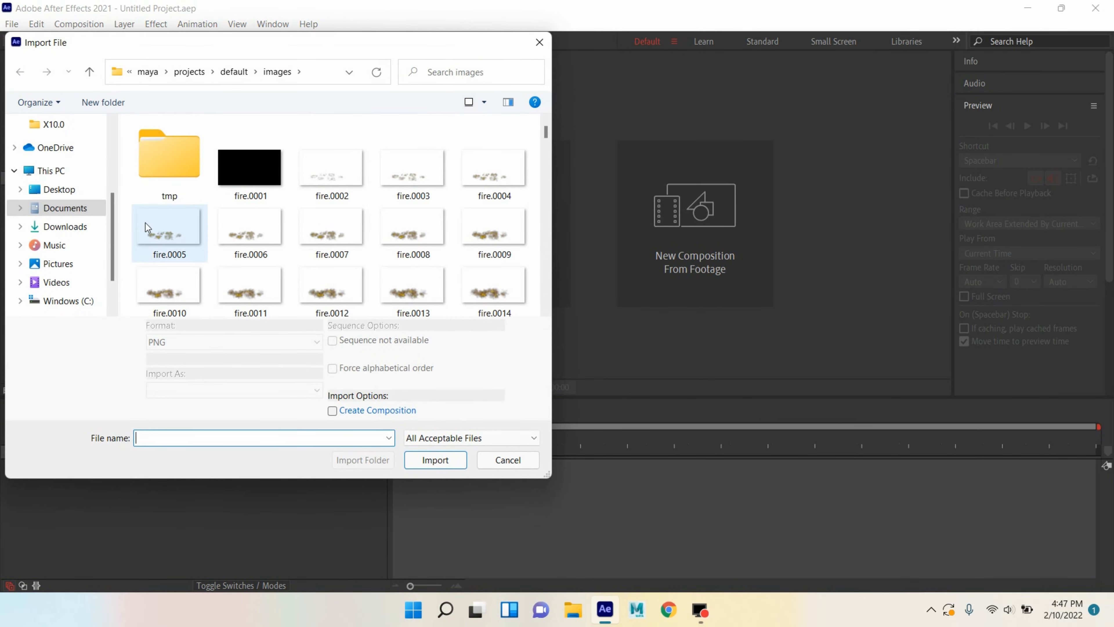
left_click(247, 186)
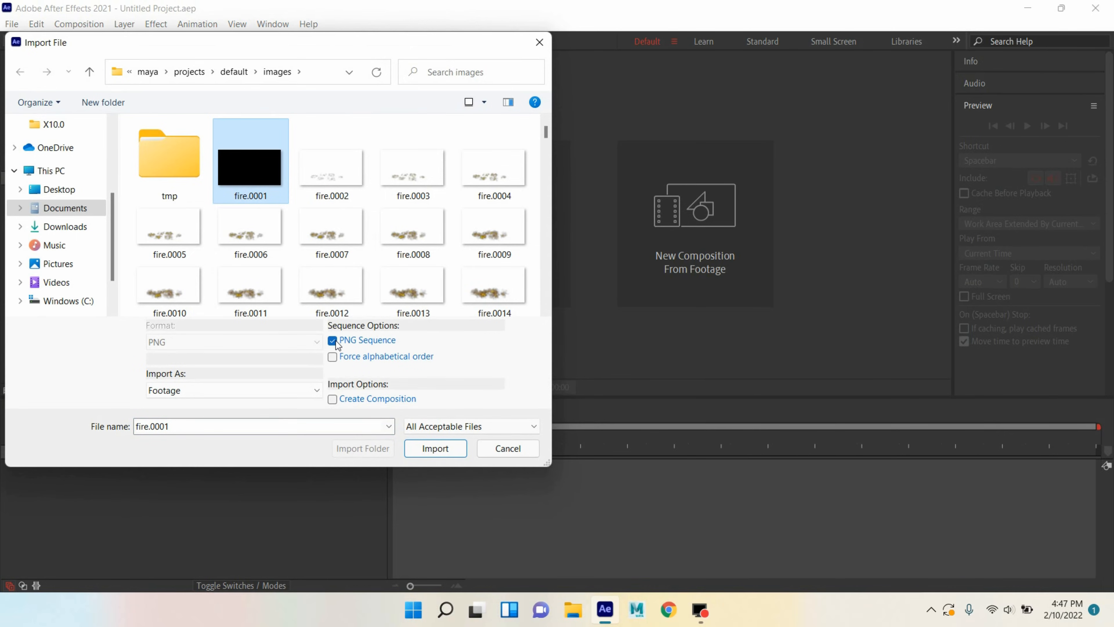
left_click(434, 449)
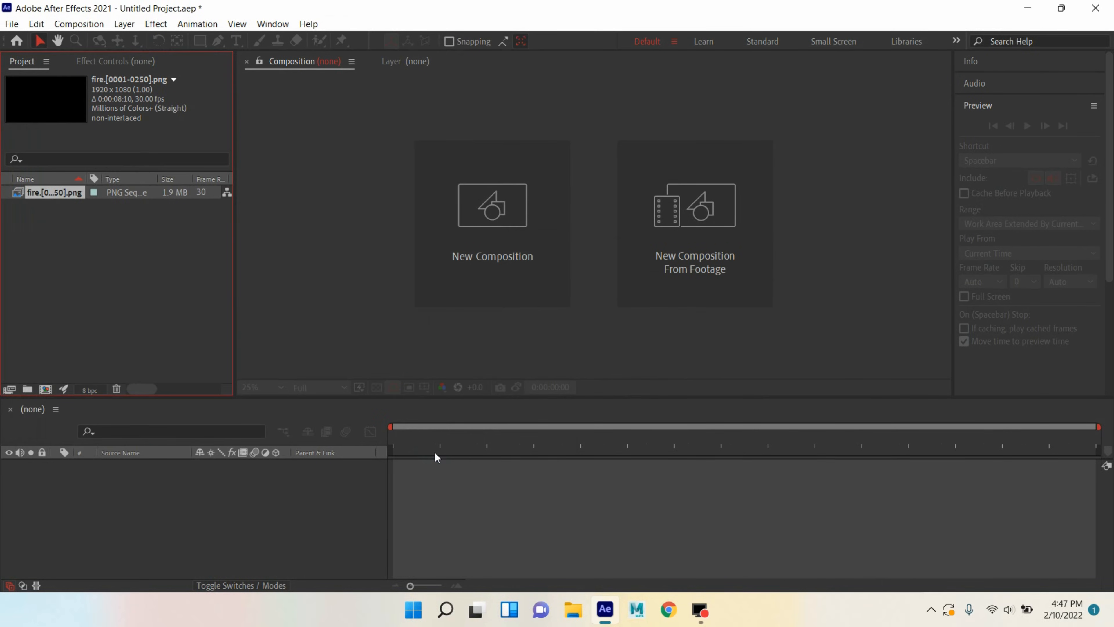
left_click_drag(57, 194, 110, 397)
left_click_drag(120, 471, 119, 469)
Step: Import the download field image from the Desktop and place it below the fire layer in the composition
double_click(87, 289)
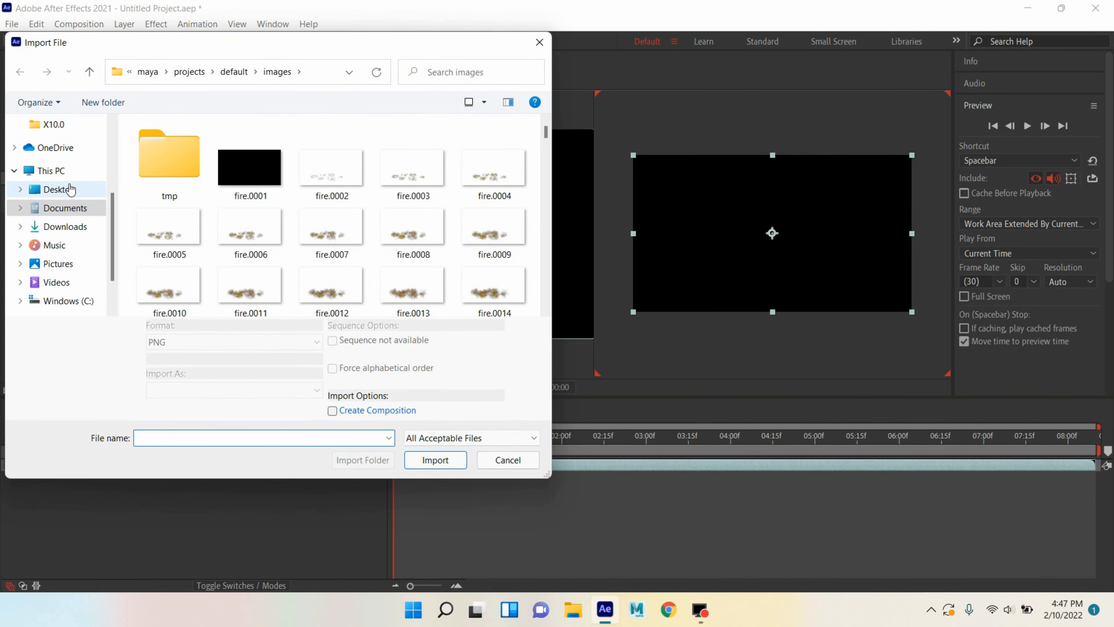
left_click(66, 188)
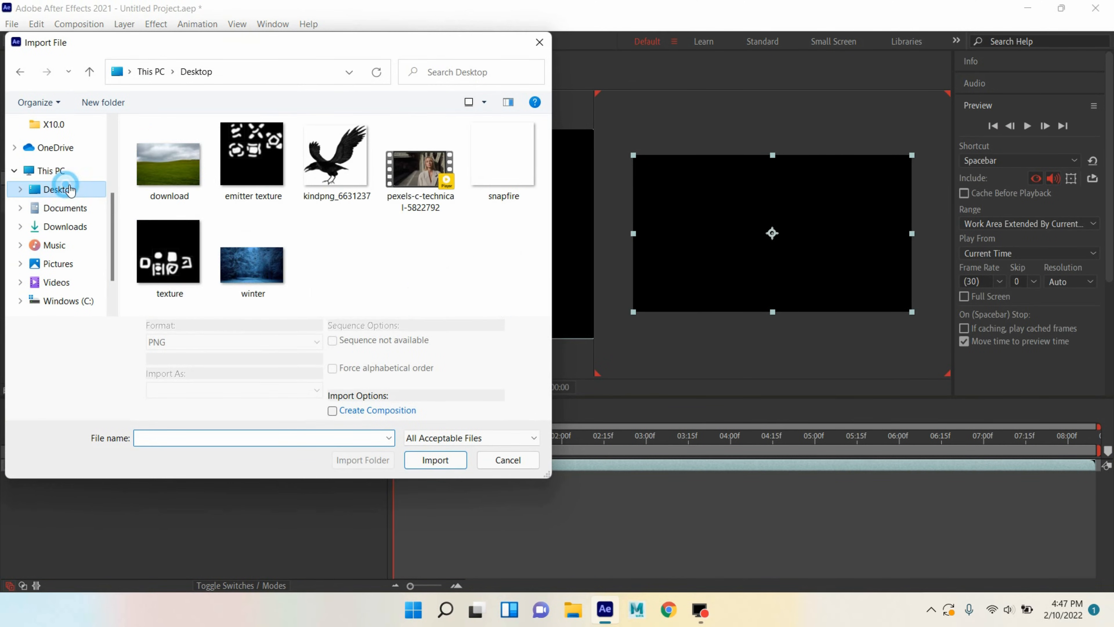
left_click(153, 185)
left_click(429, 459)
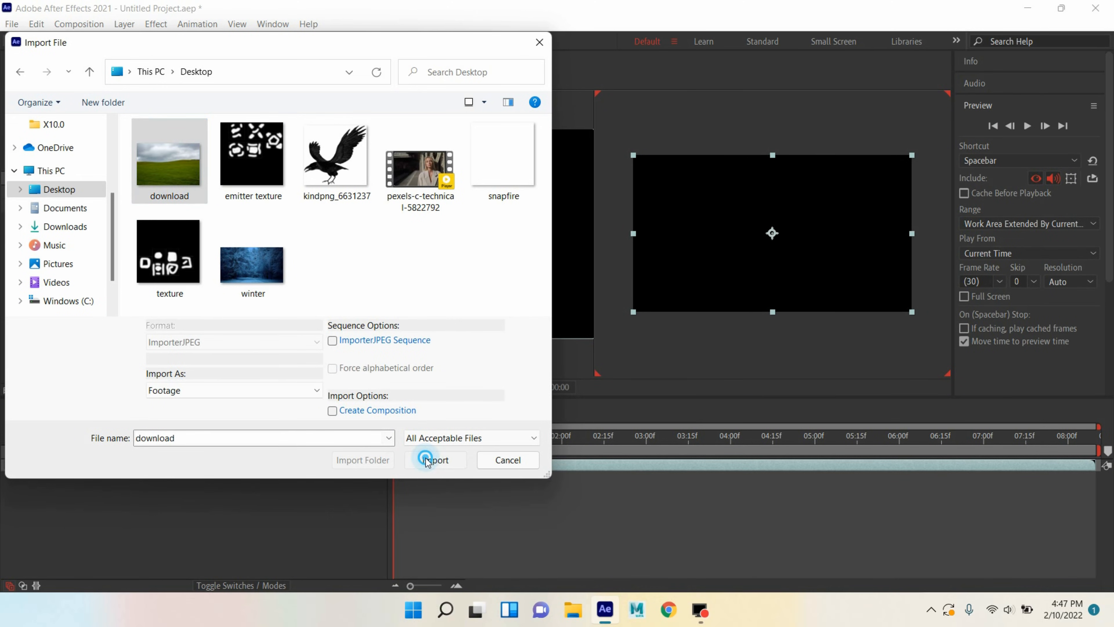
left_click_drag(63, 195, 96, 498)
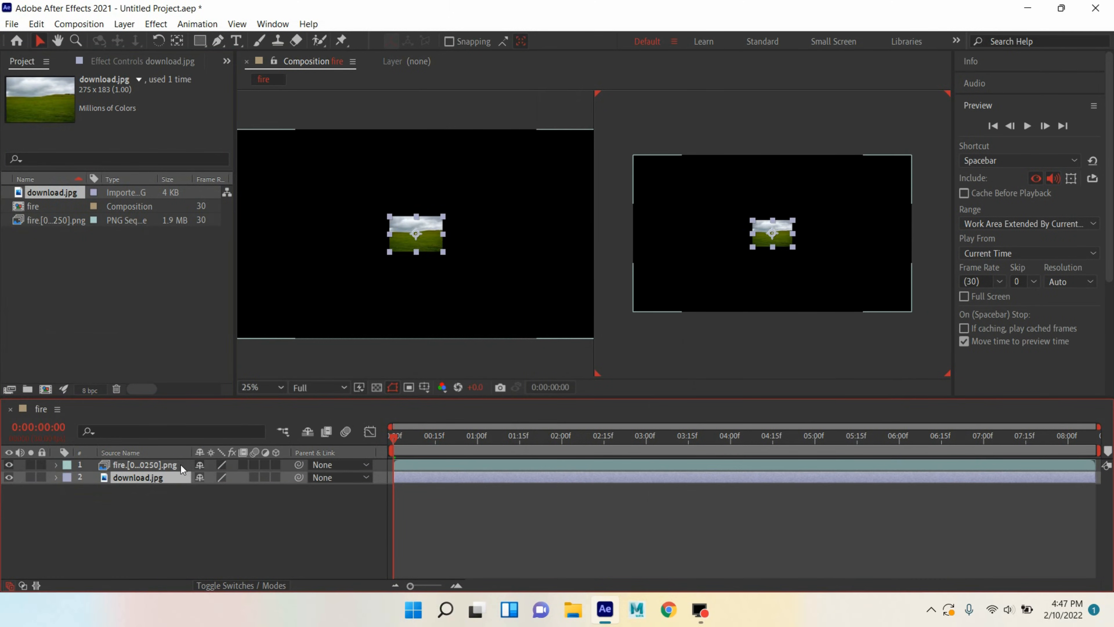
Step: Scale the download.jpg layer to 782% so the field covers the whole frame
key("s")
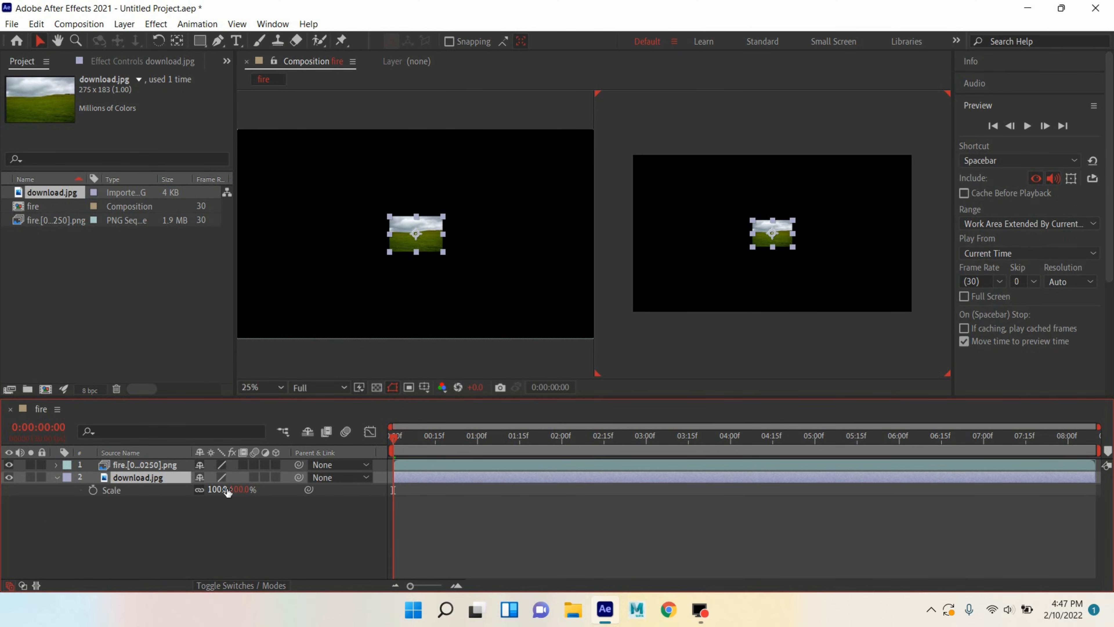
left_click_drag(227, 490, 772, 540)
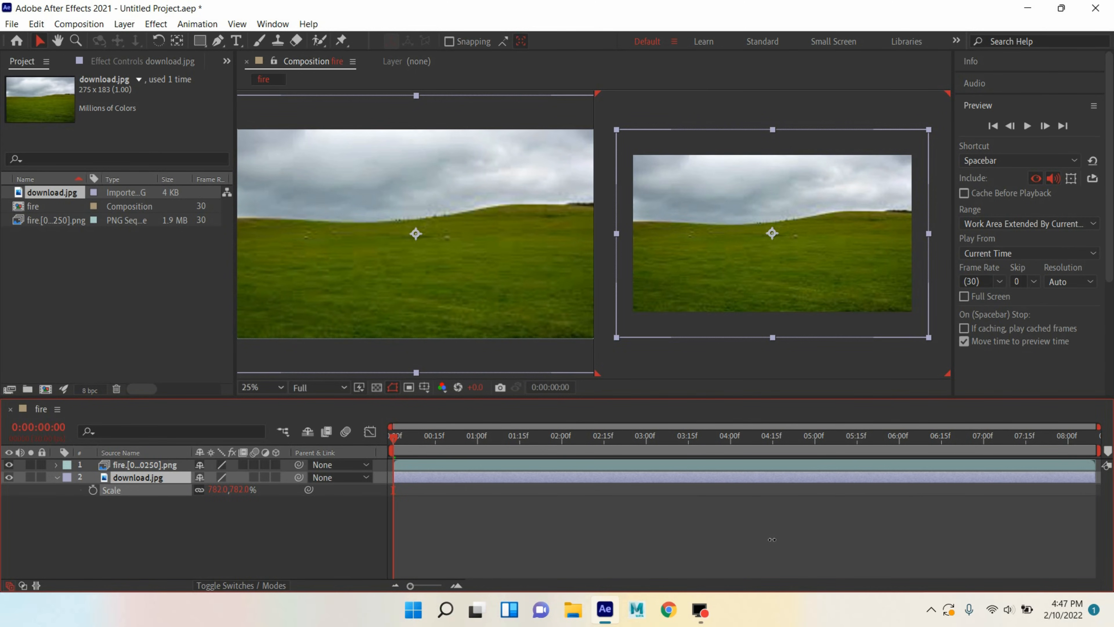
left_click(56, 478)
Step: Select the fire layer and play the composition up to about 0:00:04:12 to check the fire over the field
left_click(131, 464)
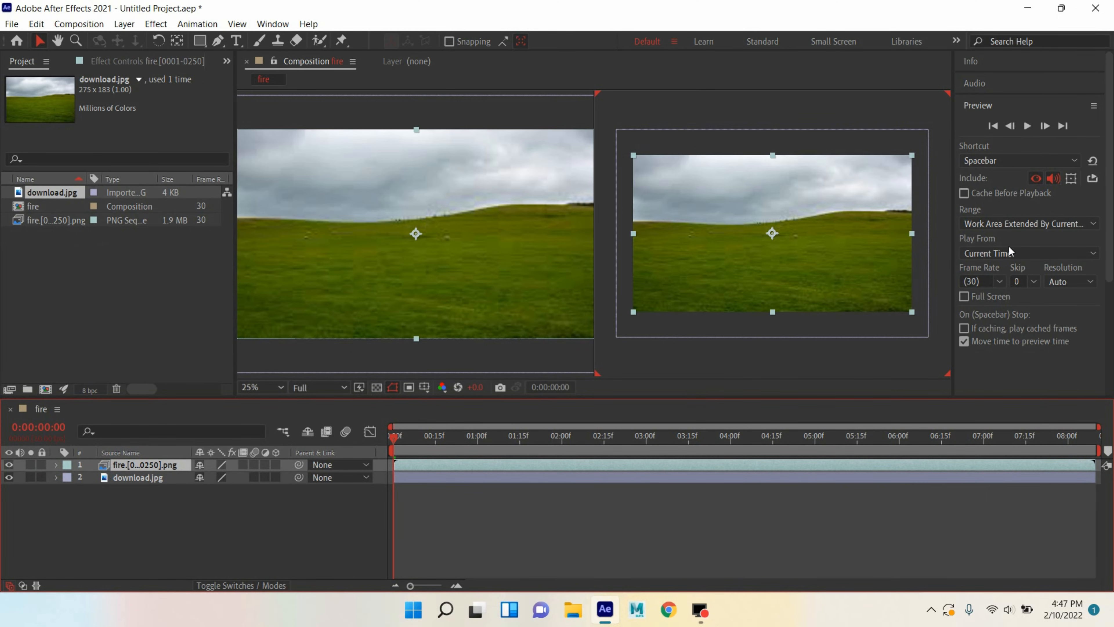
left_click(1027, 127)
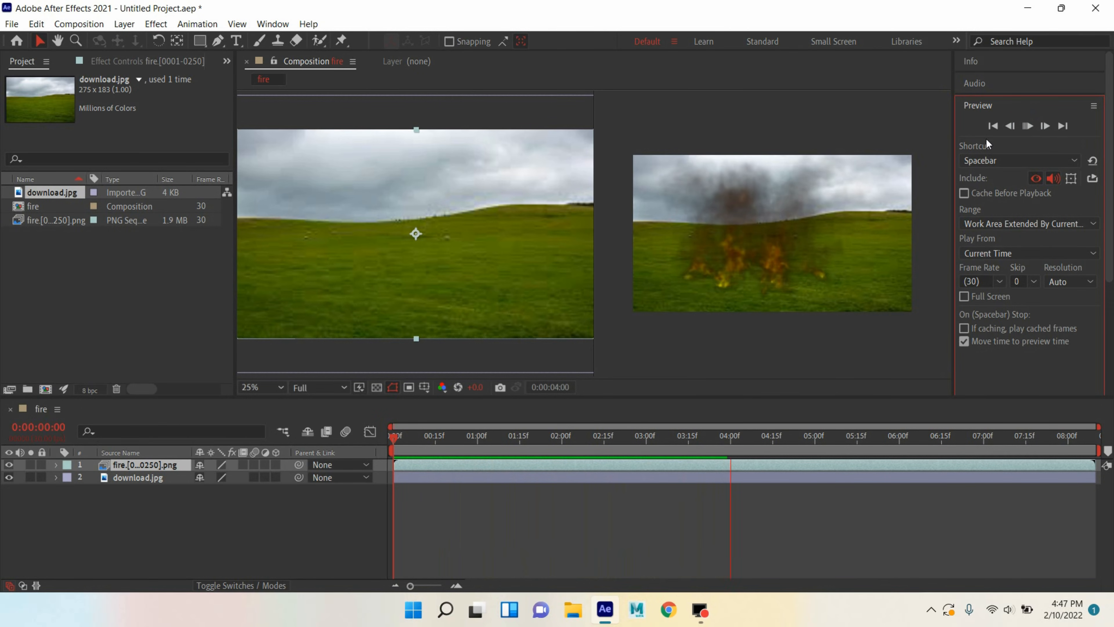
left_click(1027, 127)
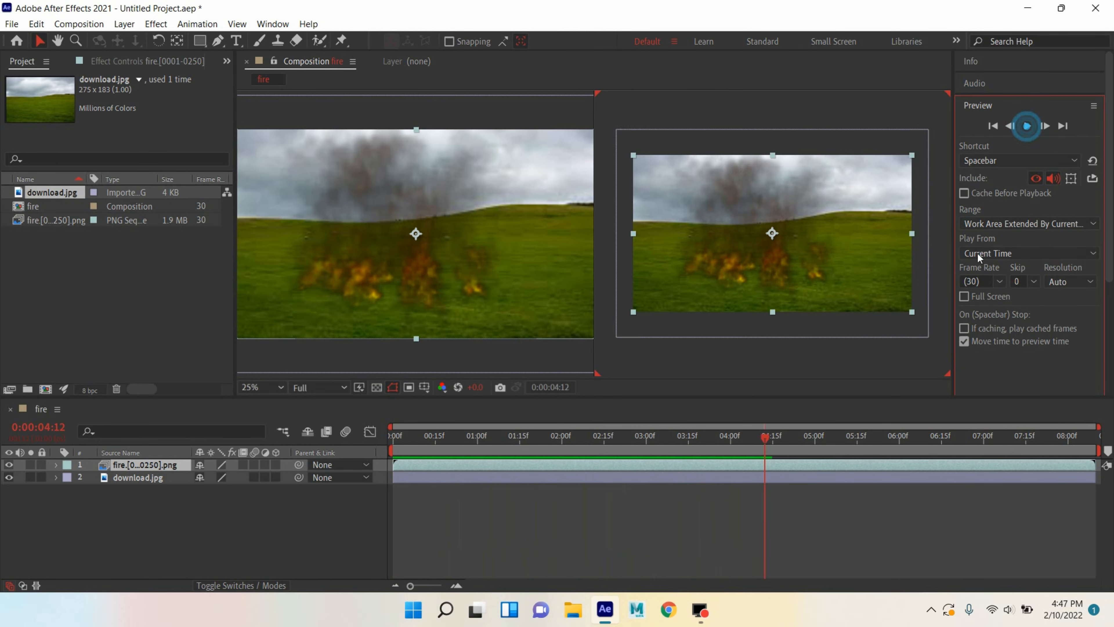
Step: Apply the Video Copilot VC Color Vibrance effect to the fire sequence layer
left_click(143, 464)
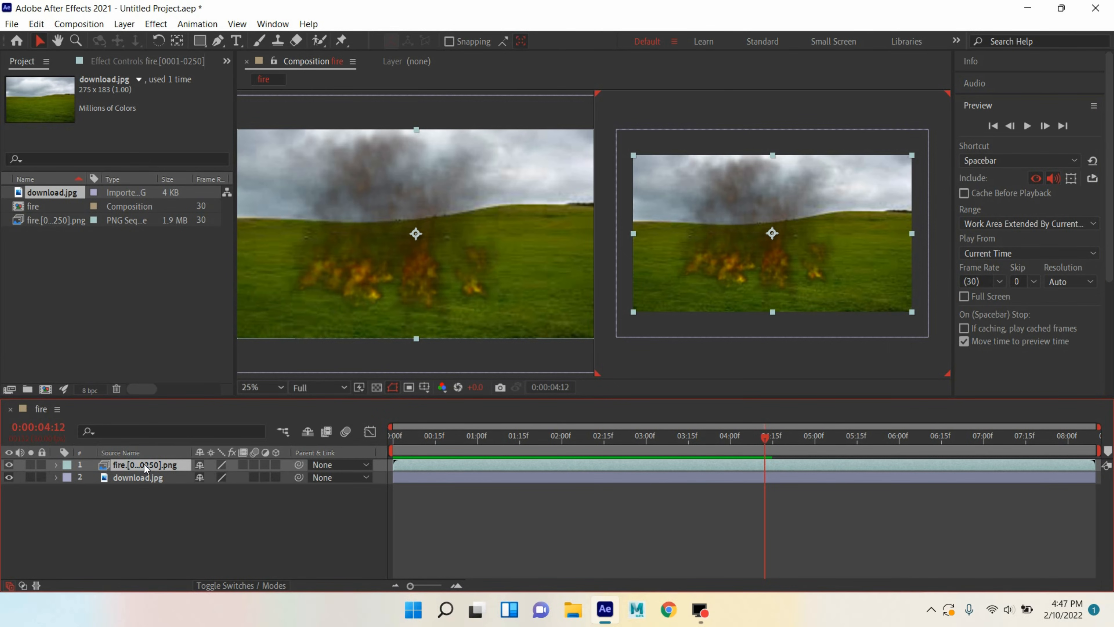
left_click(156, 24)
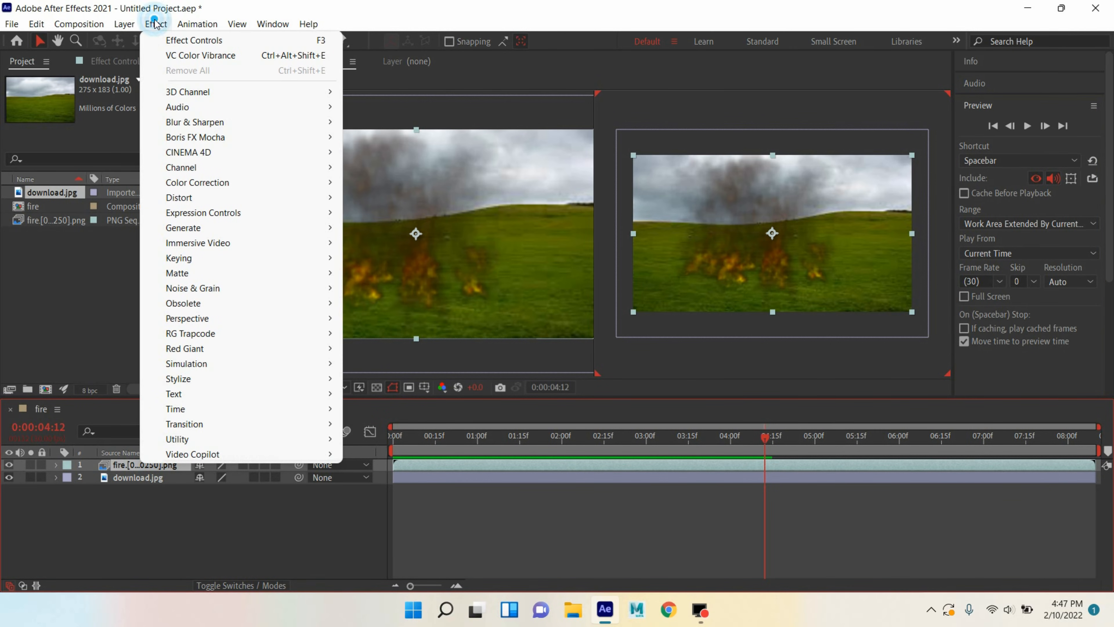
mouse_move(324, 454)
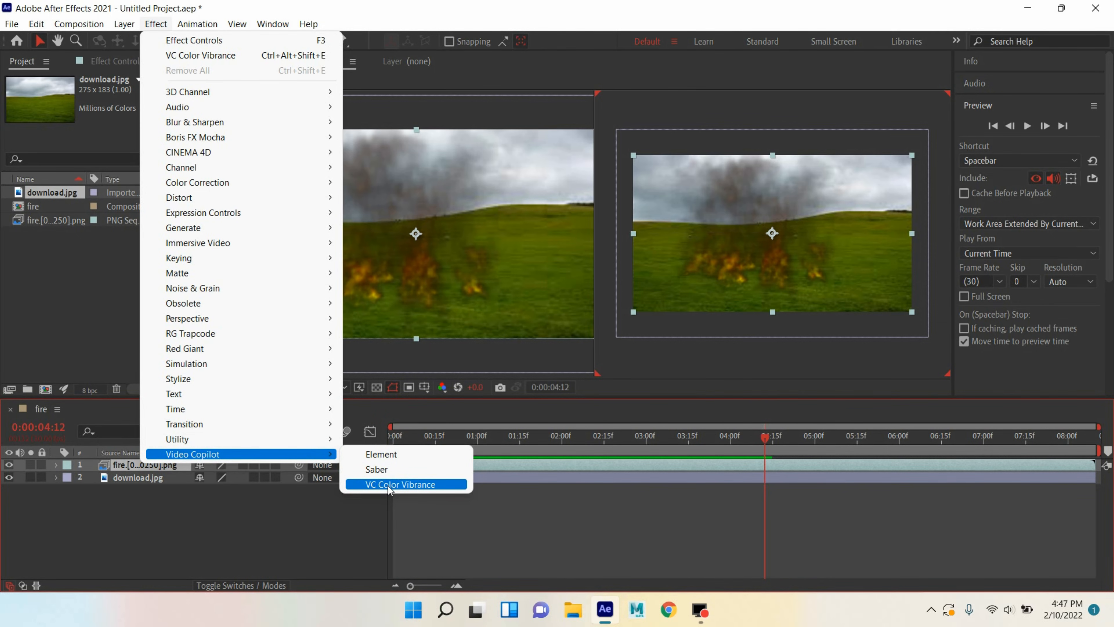
left_click(411, 486)
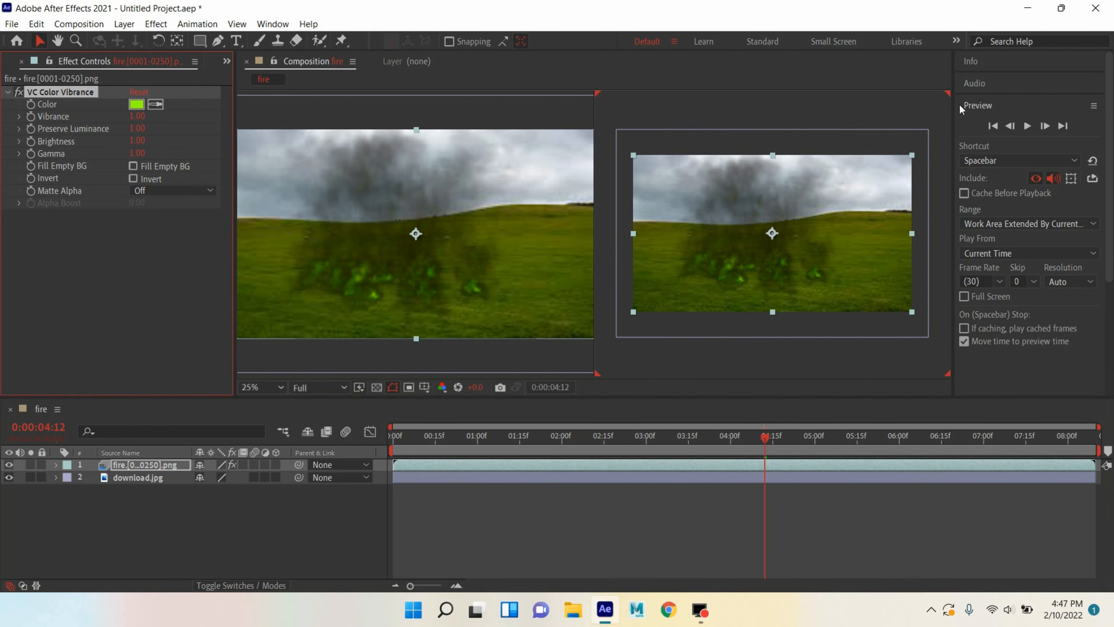
Step: Set the VC Color Vibrance color to orange F4AA2F
left_click(136, 104)
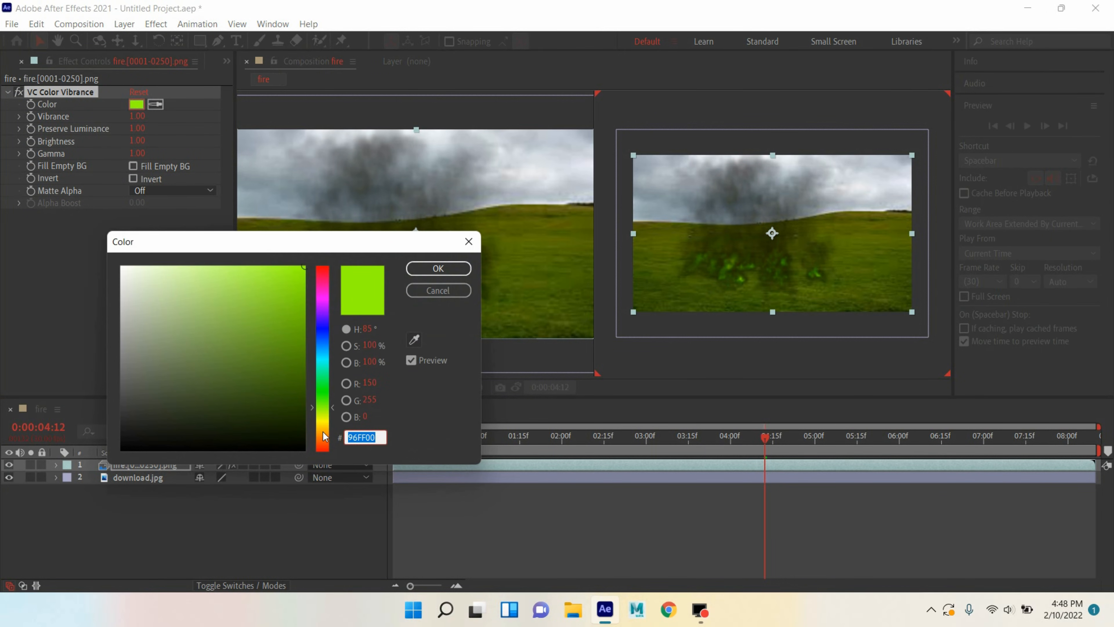
left_click(322, 432)
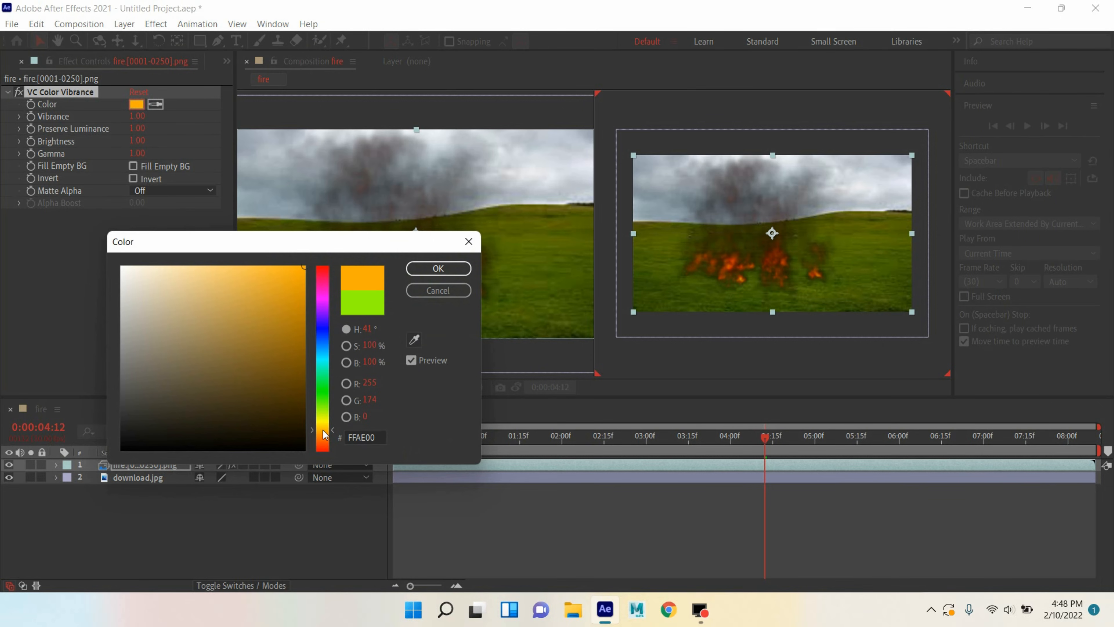
mouse_move(249, 290)
left_mouse_down()
mouse_move(224, 269)
mouse_move(281, 307)
mouse_move(307, 302)
mouse_move(269, 273)
left_mouse_up()
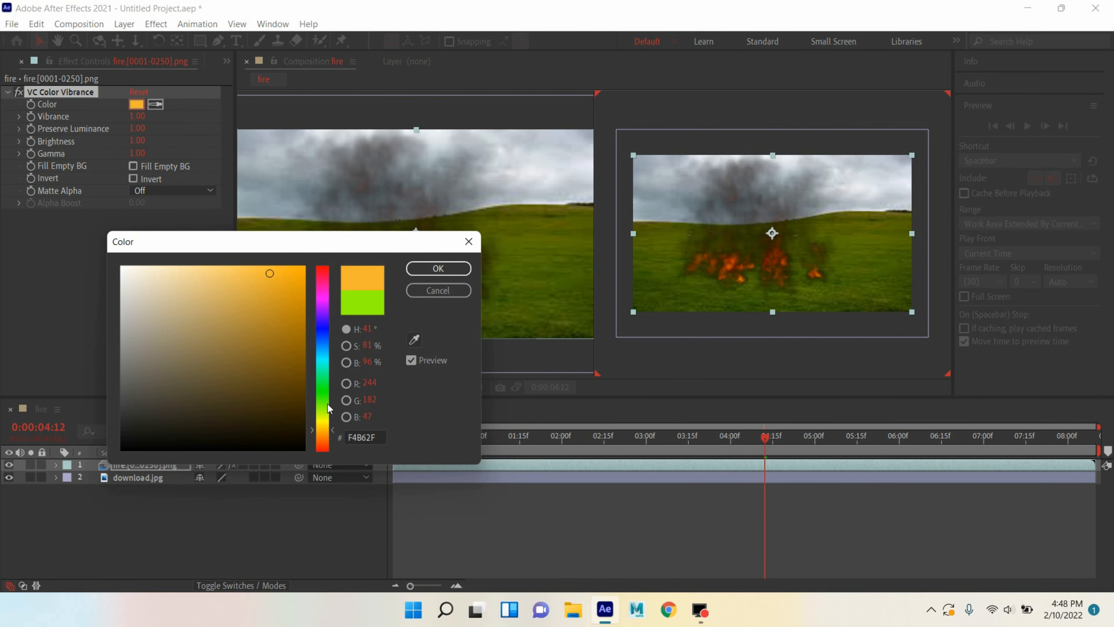
left_click(323, 425)
left_click(322, 436)
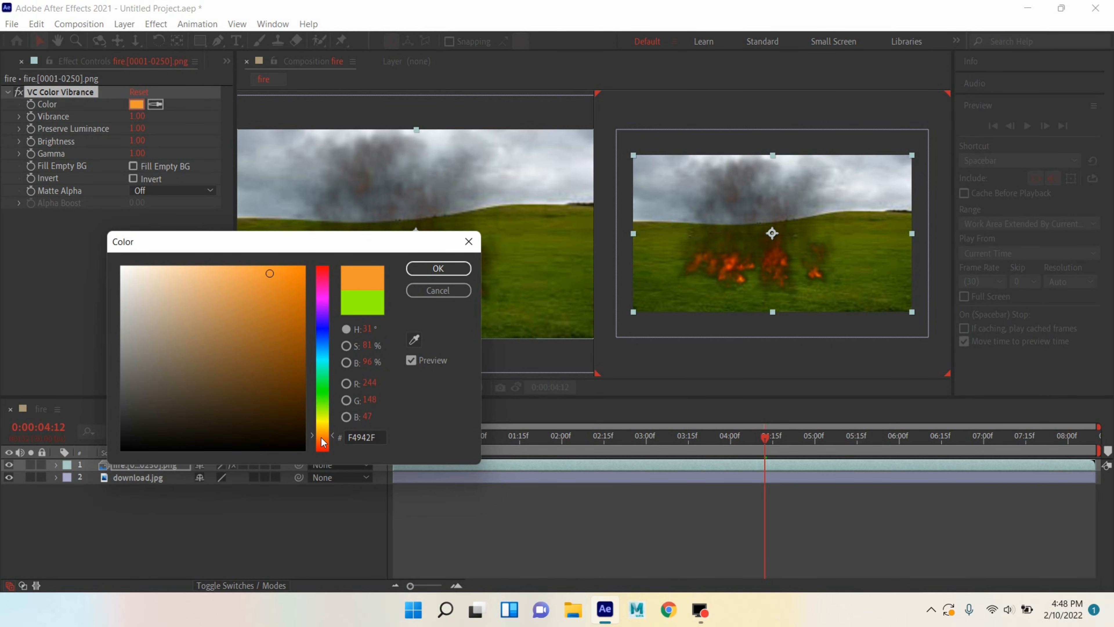
left_click(321, 436)
left_click(323, 431)
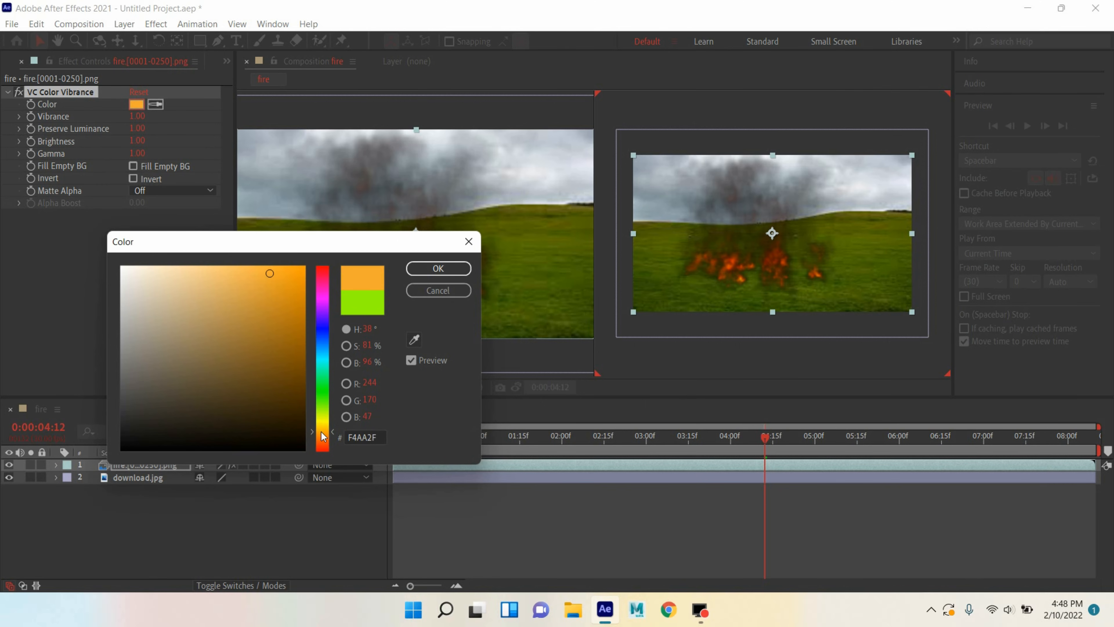
left_click(421, 272)
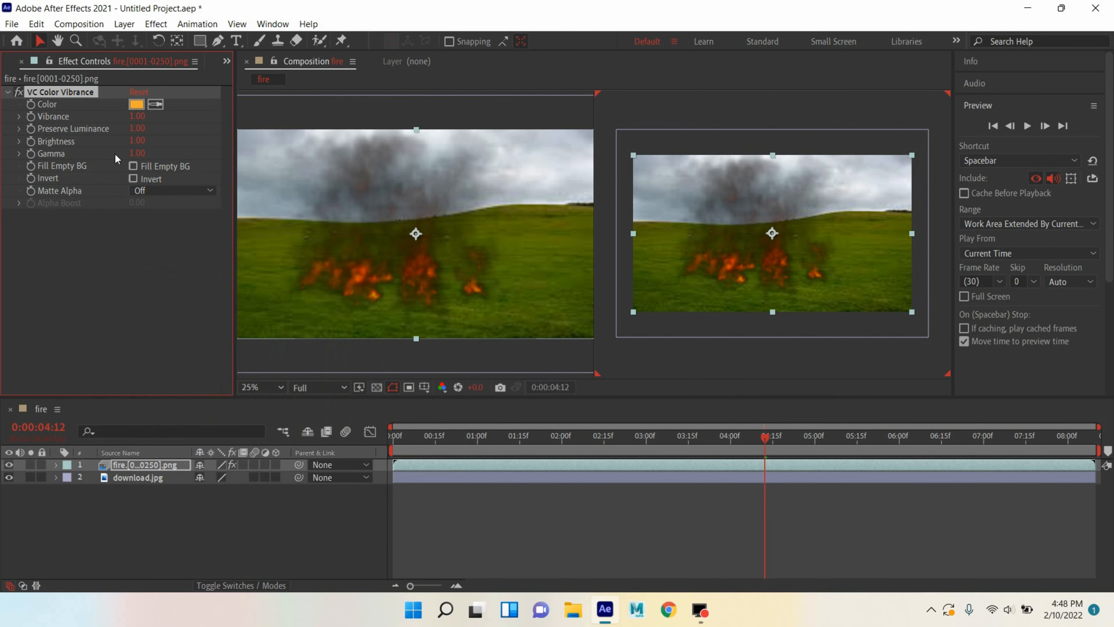
Step: Set the effect's Vibrance to 1.5, Brightness to 2 and Gamma to 1.5, and play the composition preview
left_click(135, 116)
type("1")
left_click(171, 138)
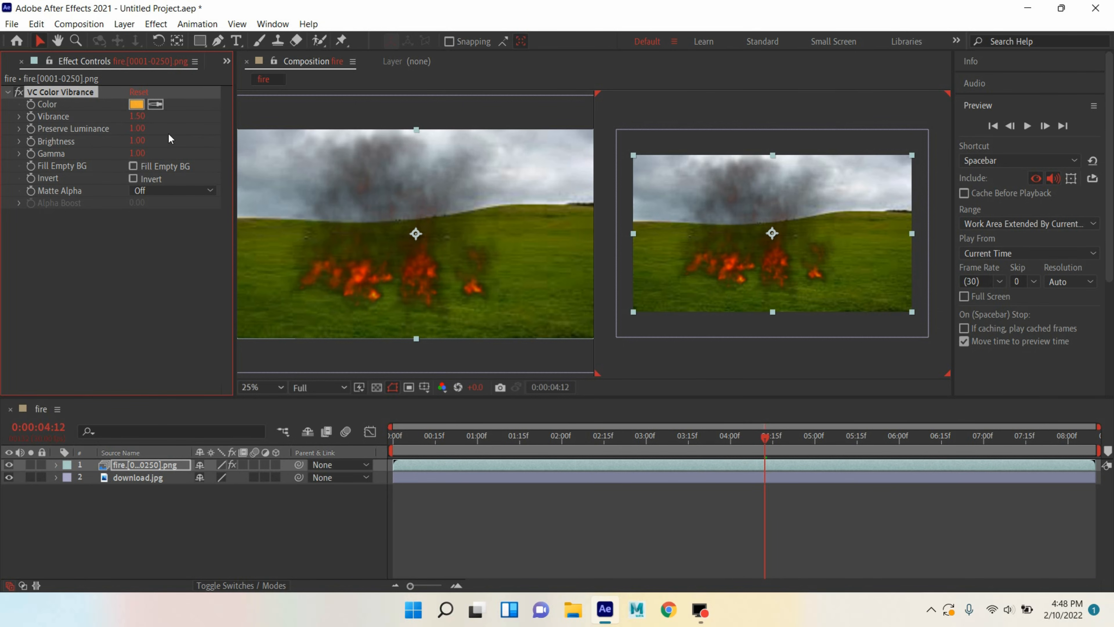
left_click(137, 140)
type("2")
left_click(141, 157)
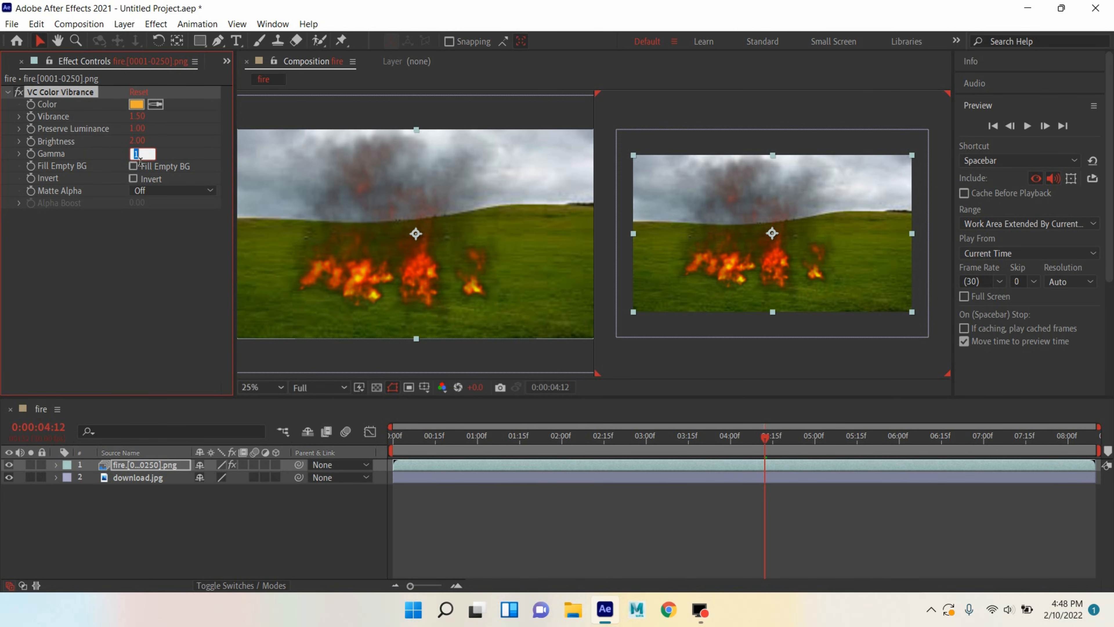
type("1.5")
key("Return")
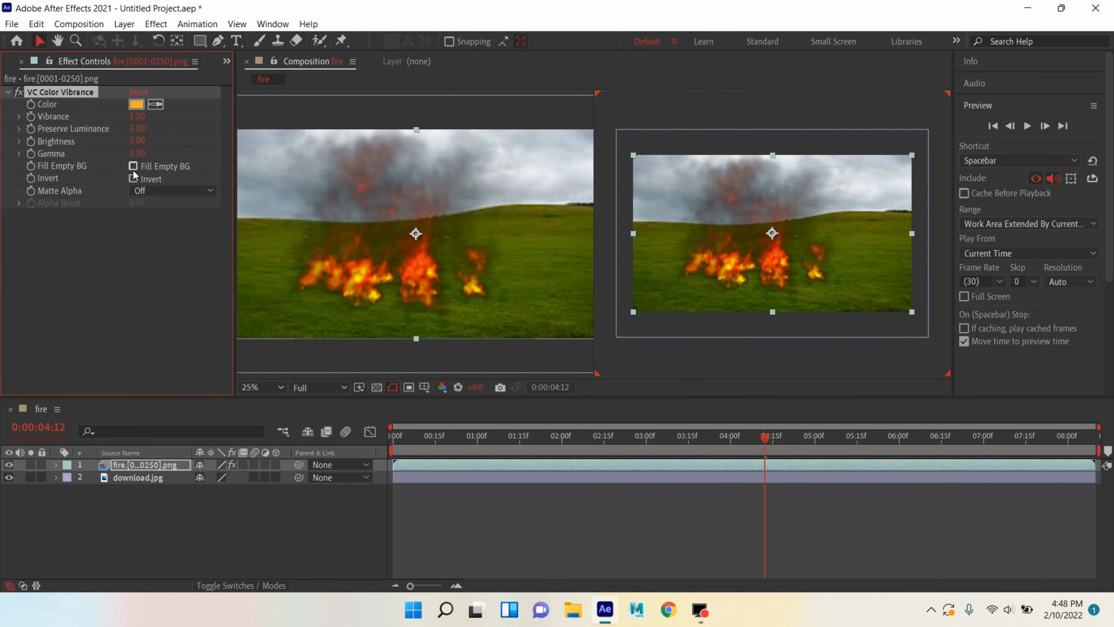
left_click(1025, 127)
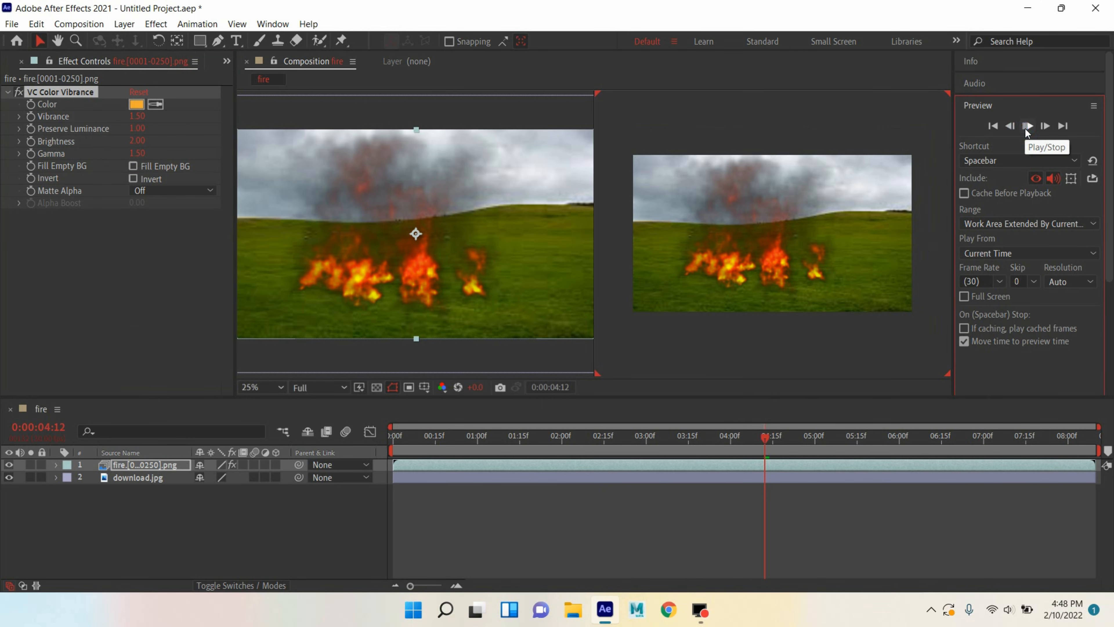